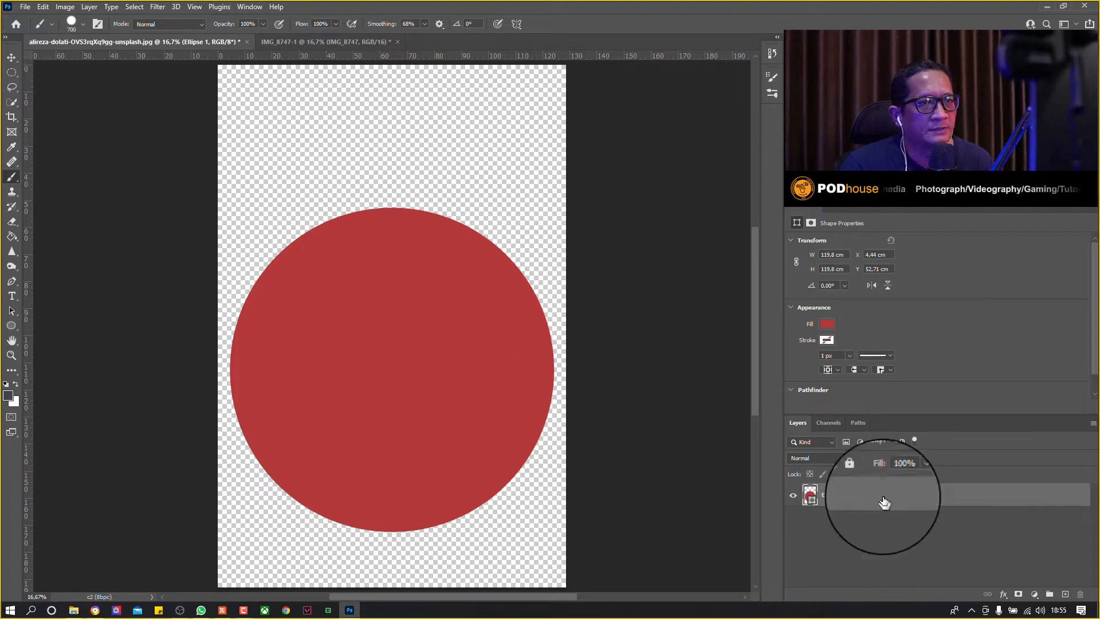
Step: Add a Curves adjustment layer above the ellipse and raise the RGB curve's midpoint strongly to brighten the circle
click(1034, 595)
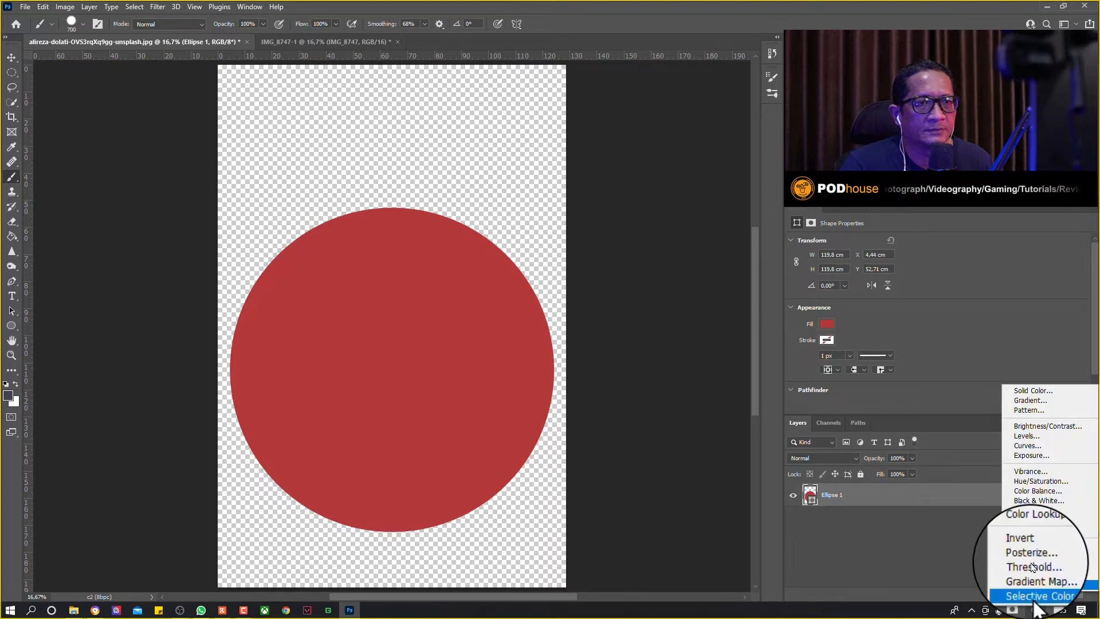
click(1028, 445)
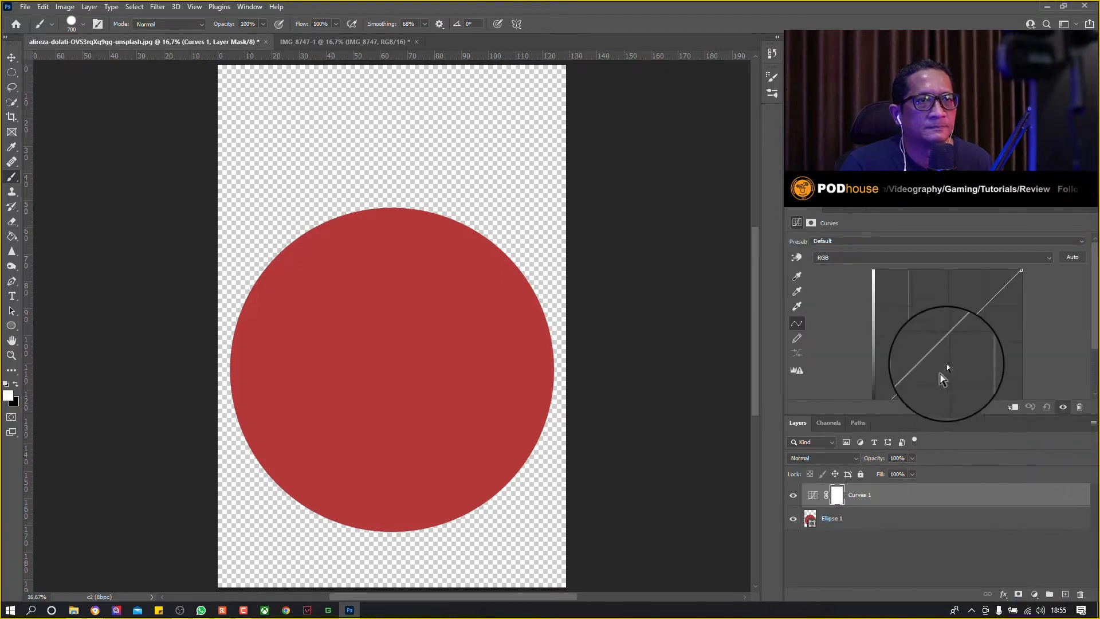
drag(945, 363, 911, 307)
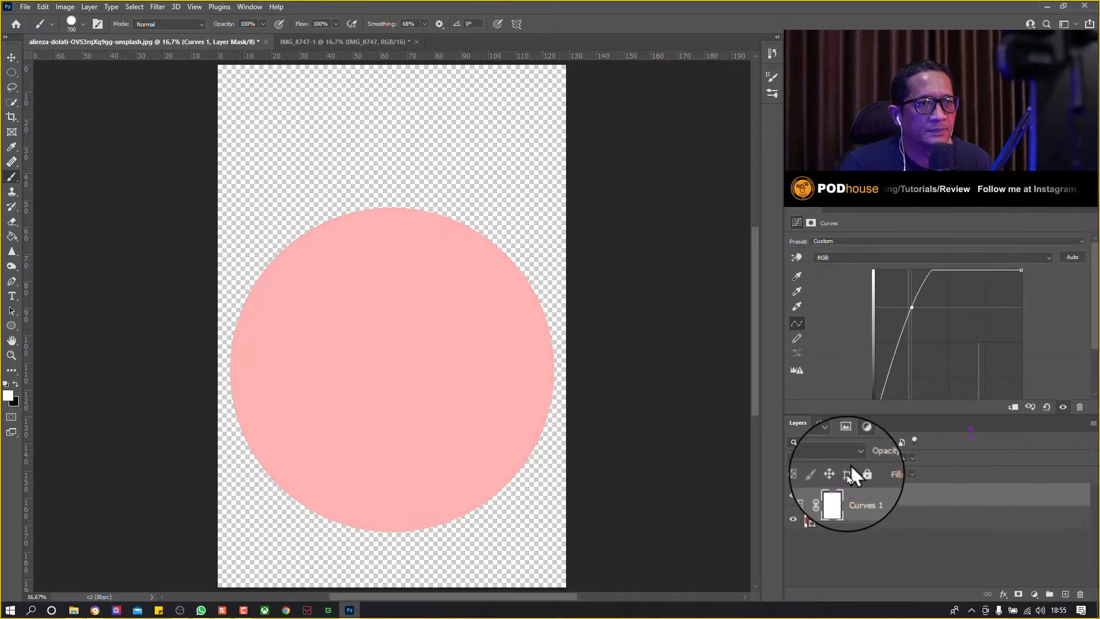
Step: Rename the brightening Curves layer "dodging" and invert its layer mask to black
double_click(859, 496)
key(BackSpace)
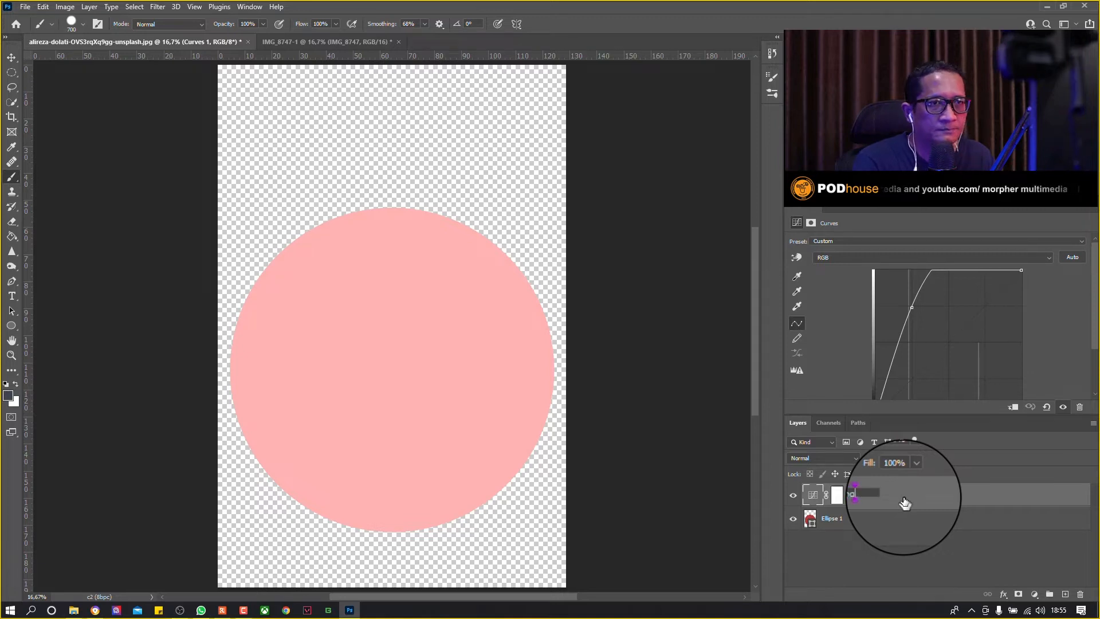
click(906, 556)
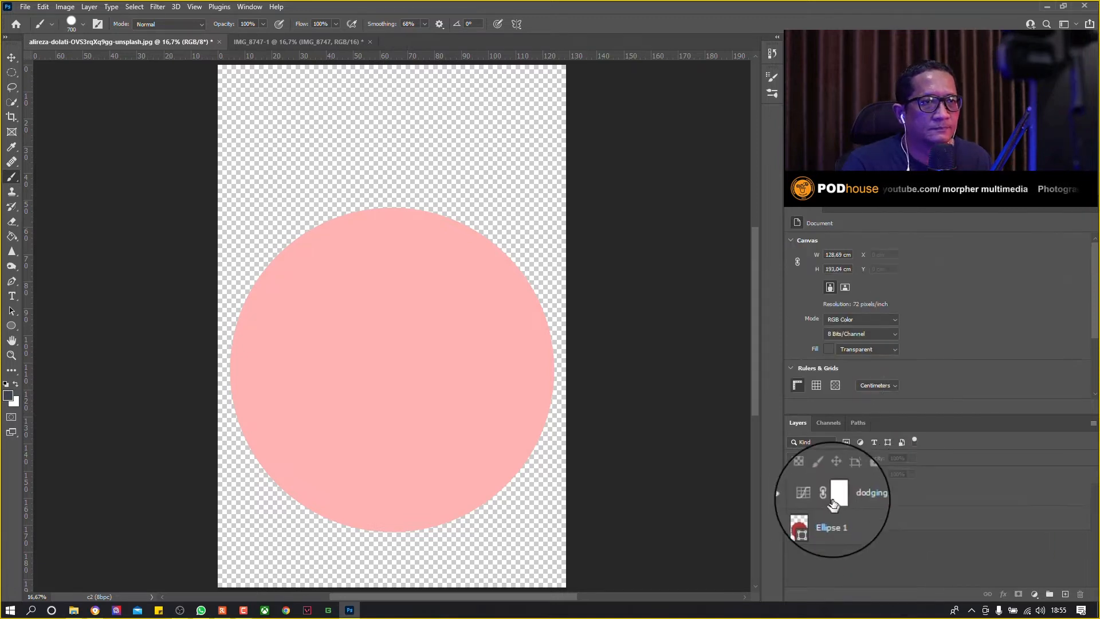
click(837, 493)
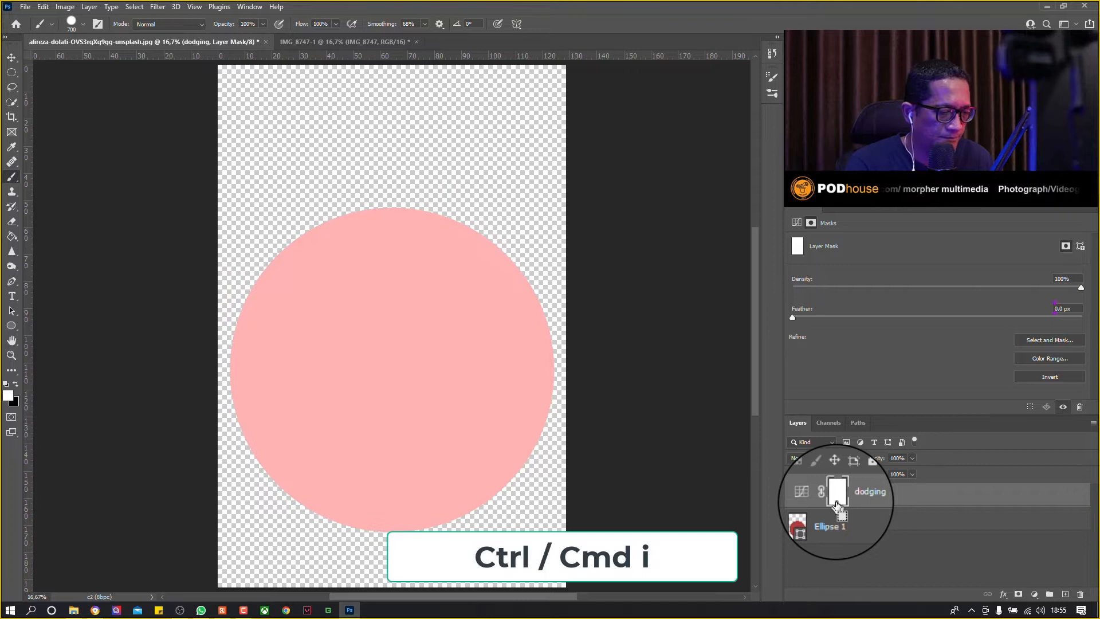
key(ctrl+i)
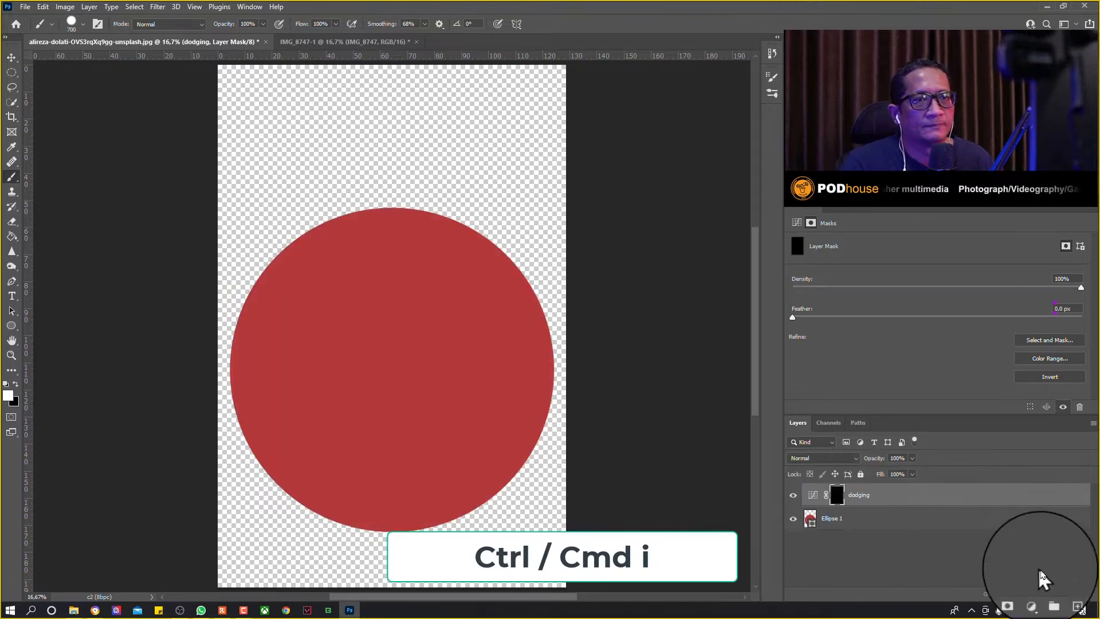
Step: Add a second Curves adjustment layer above the dodging layer and pull its RGB curve down to darken the circle
click(1034, 594)
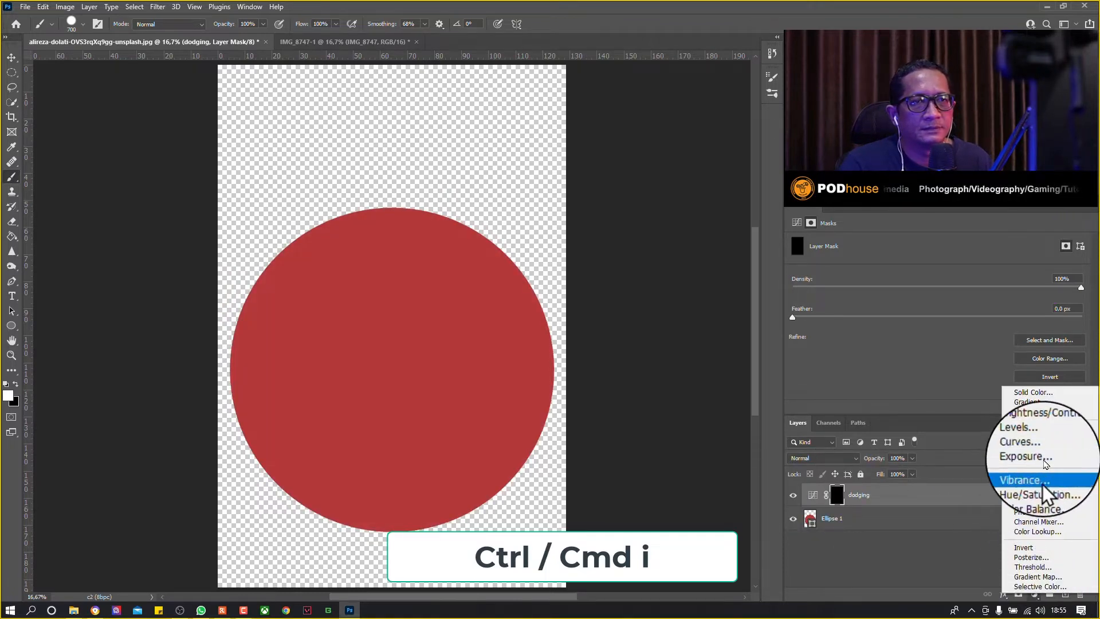
click(1044, 448)
drag(936, 339, 983, 378)
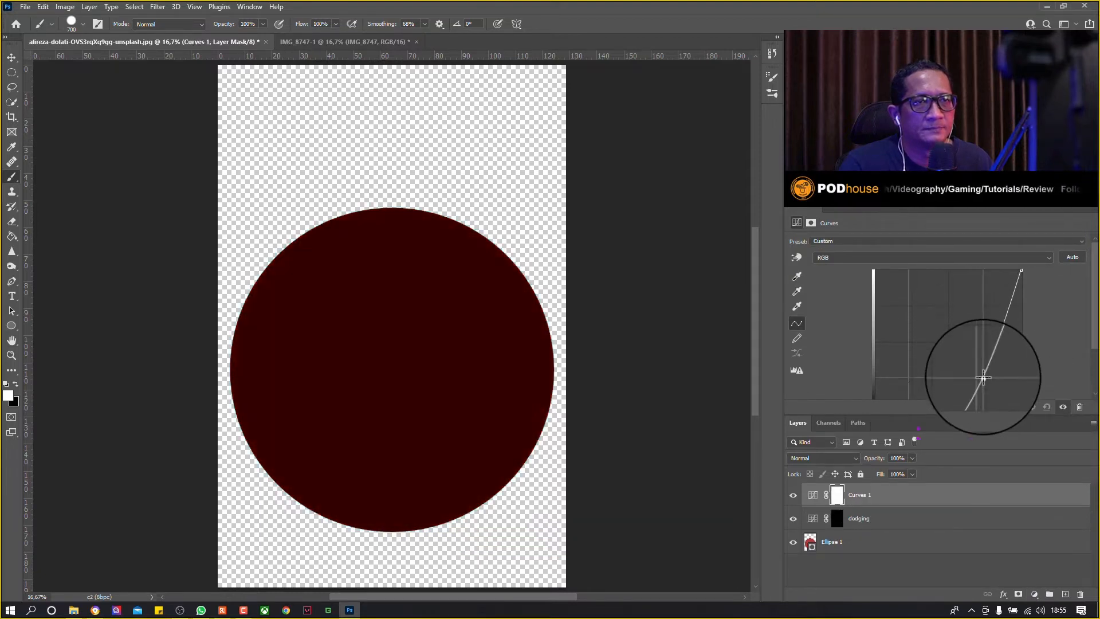
Step: Rename the darkening Curves layer "burning" and invert its layer mask to black
double_click(869, 497)
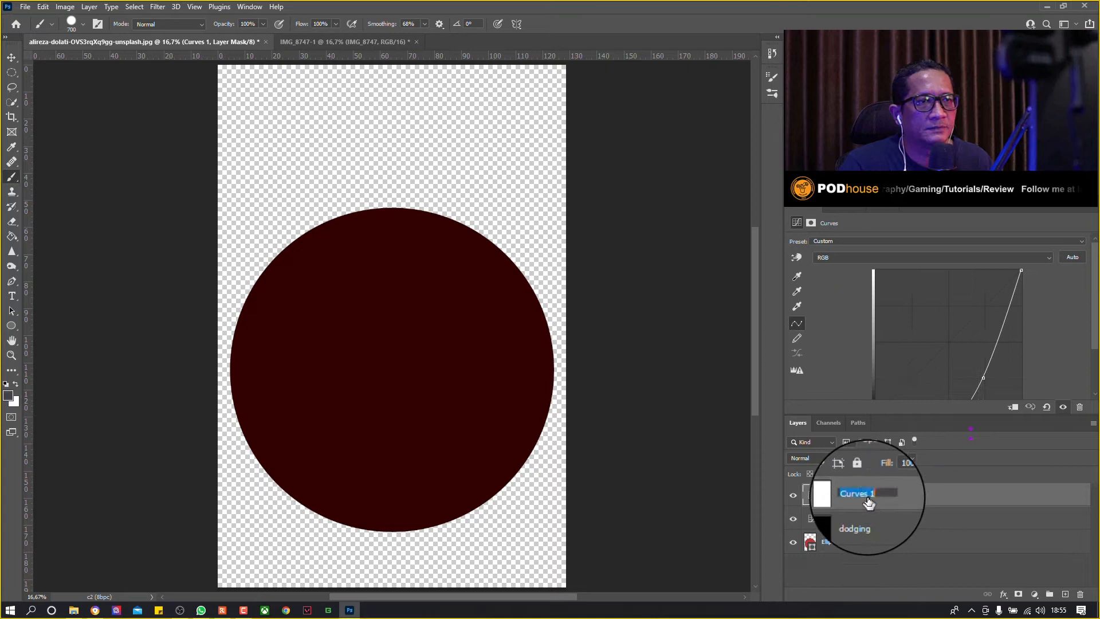
text(burn)
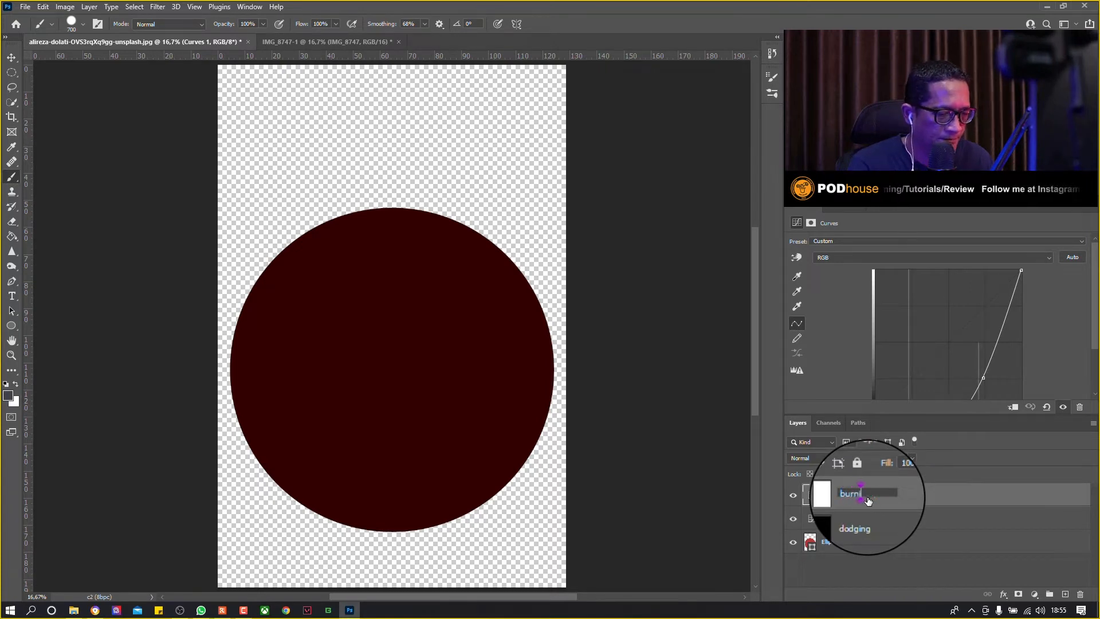
text(ing)
key(Return)
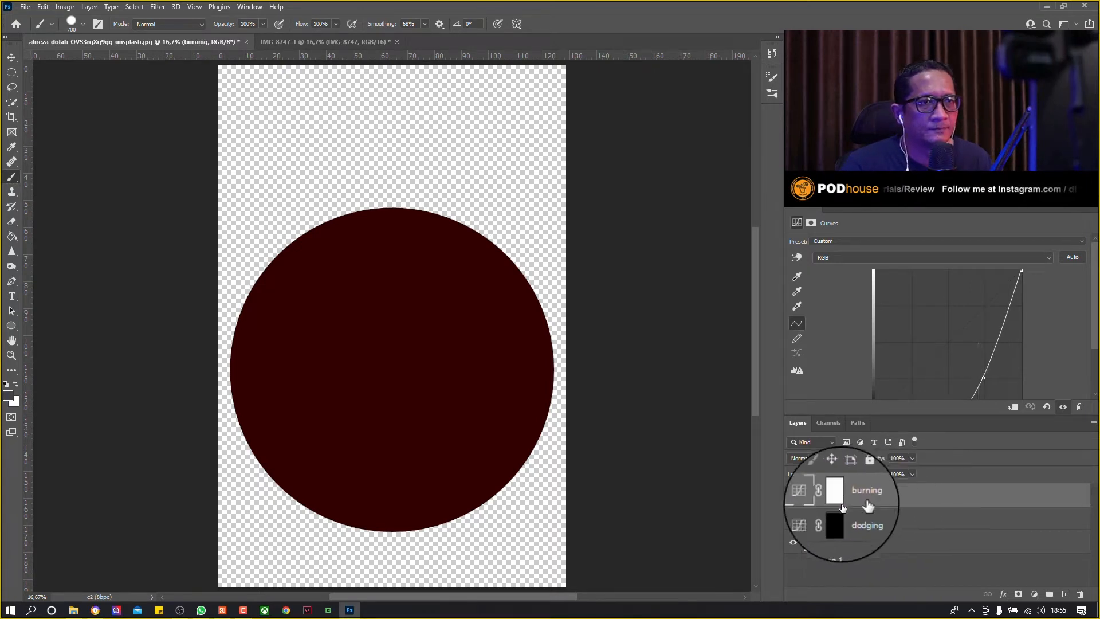
click(837, 496)
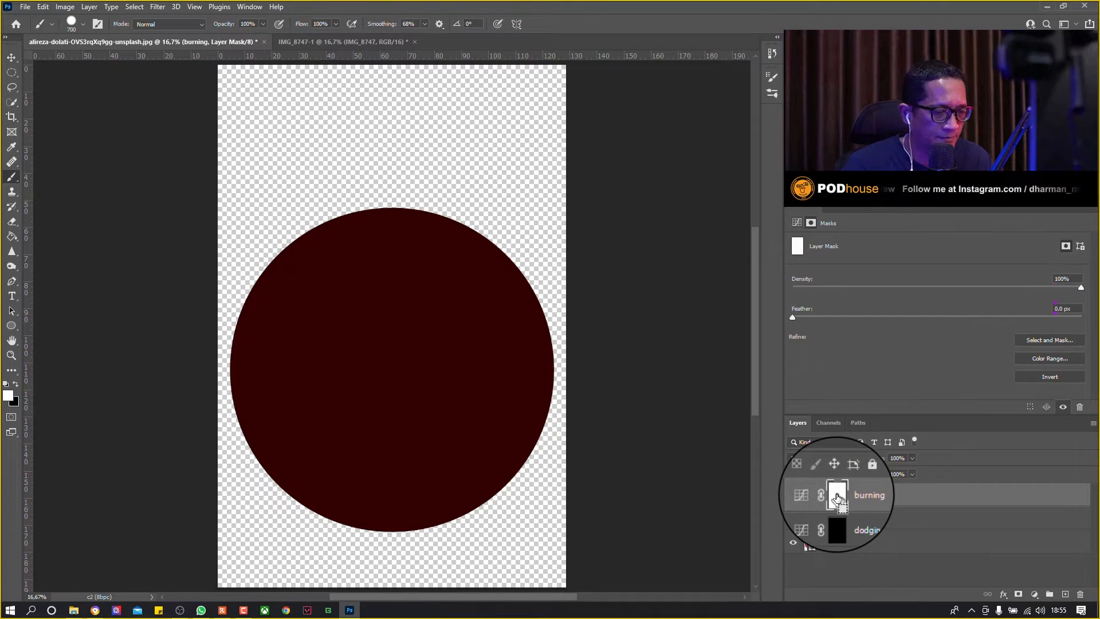
key(ctrl+i)
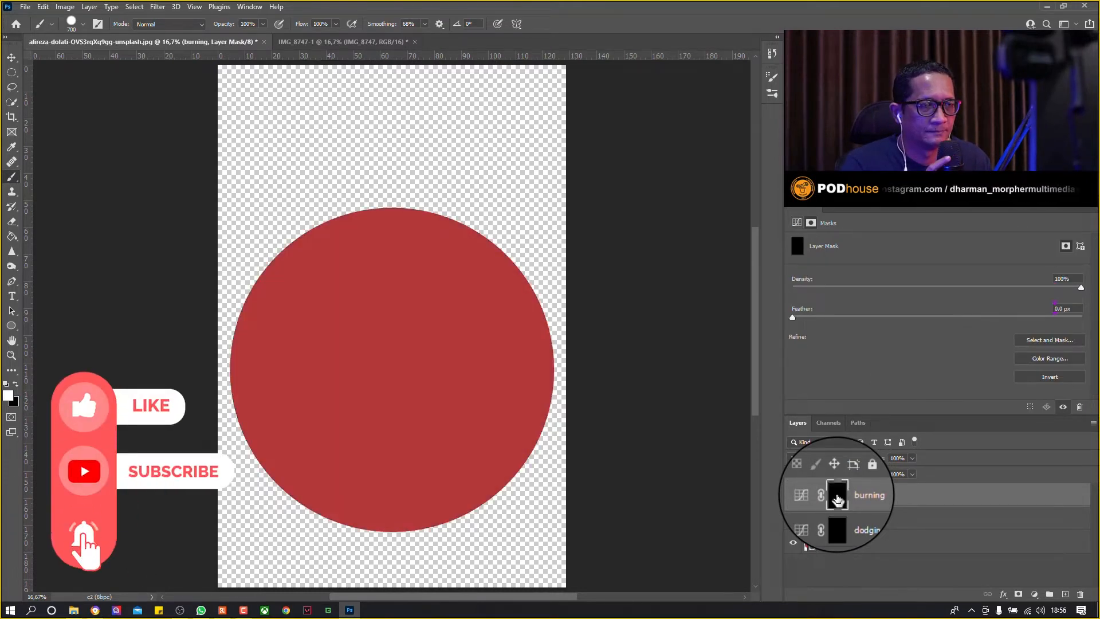
Step: Set the brush hardness to 100% and make the dodging layer's mask the painting target
click(875, 521)
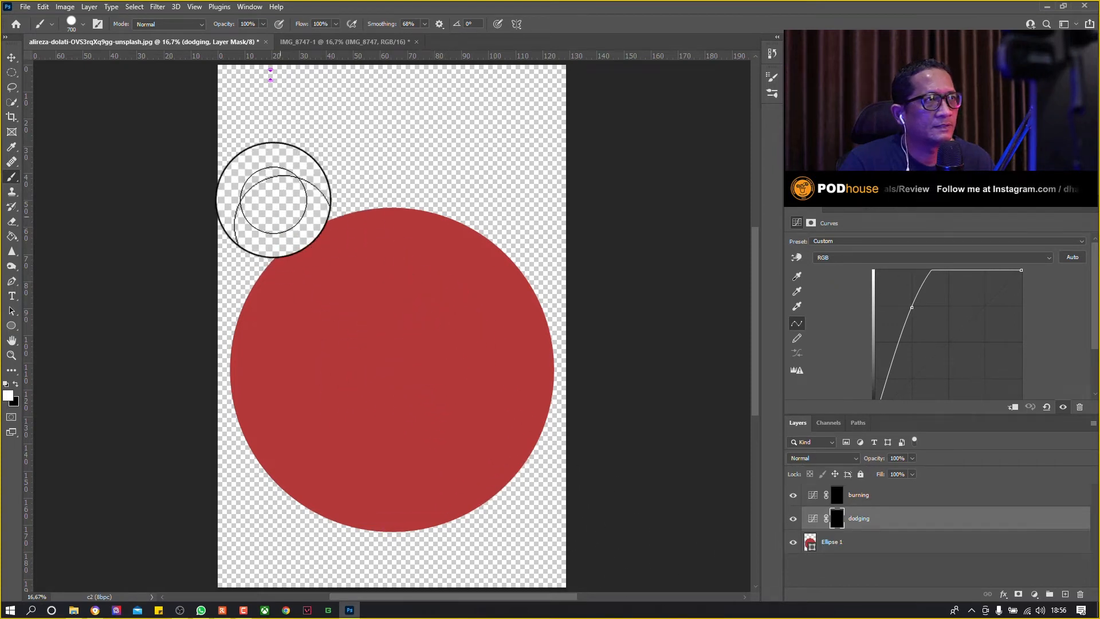
right_click(398, 346)
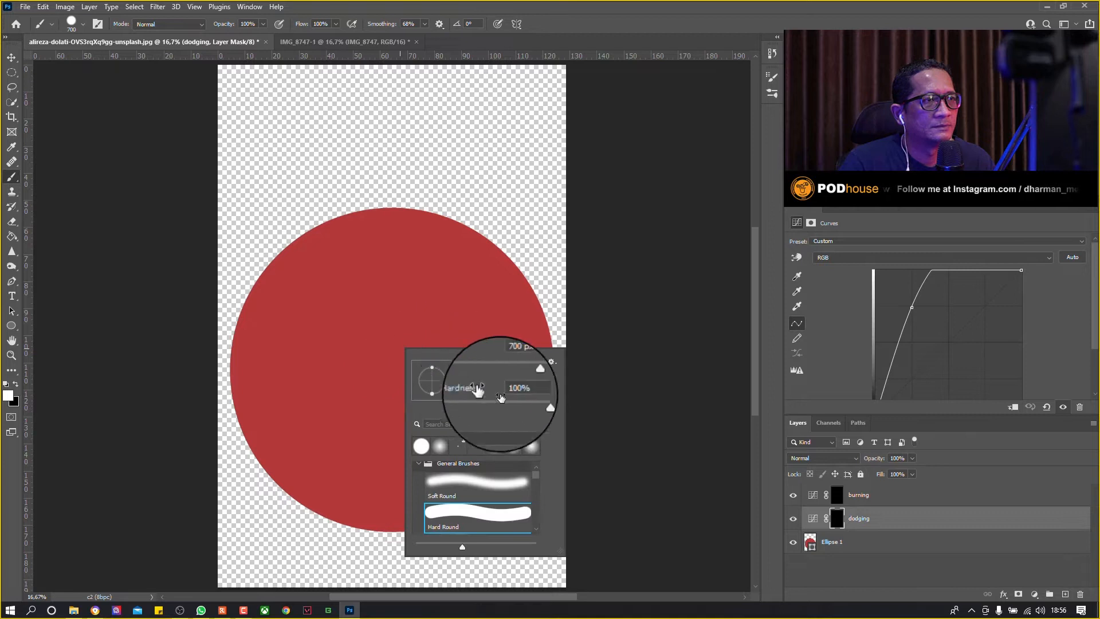
click(534, 403)
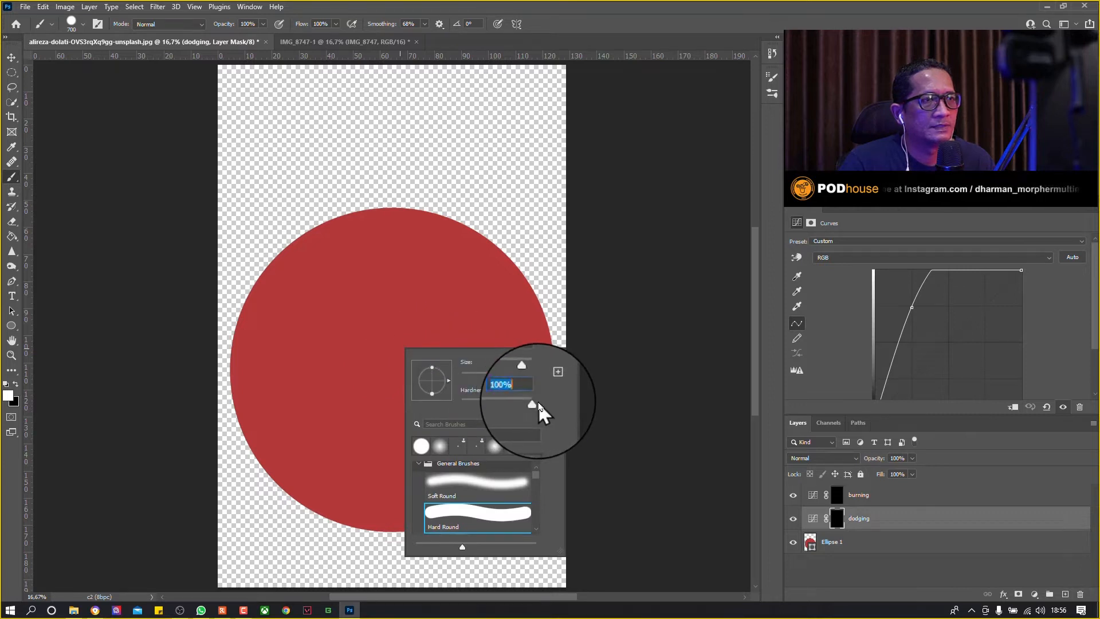
click(381, 385)
click(835, 518)
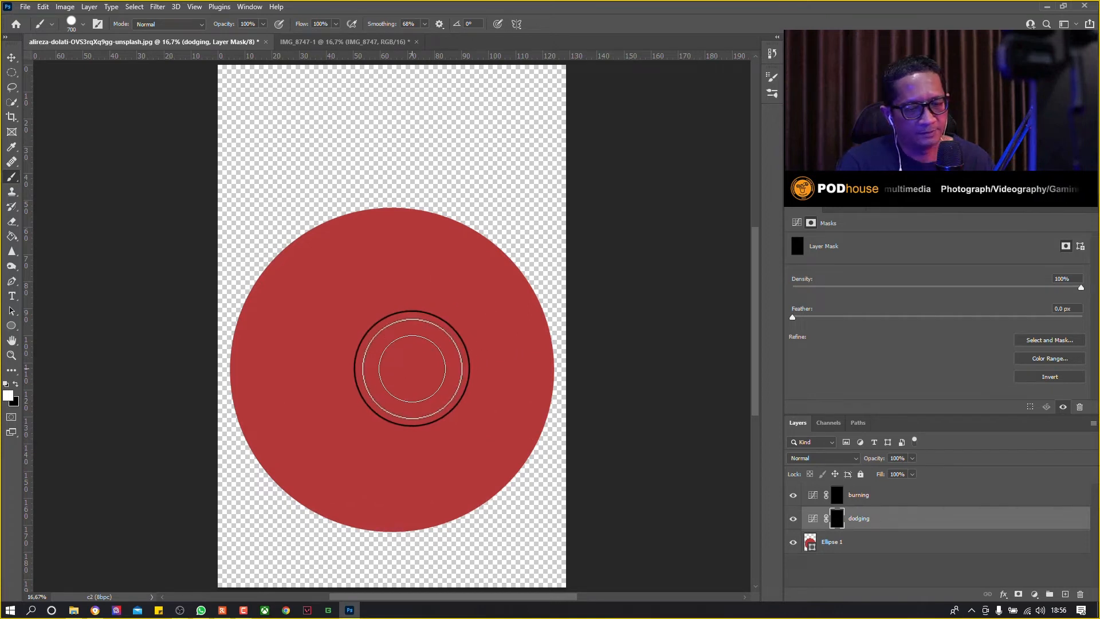
Step: Enlarge the brush to 1000 px and paint one white highlight spot right of the circle's centre on the dodging mask
key(bracketright)
key(bracketright)
key(bracketright)
click(418, 375)
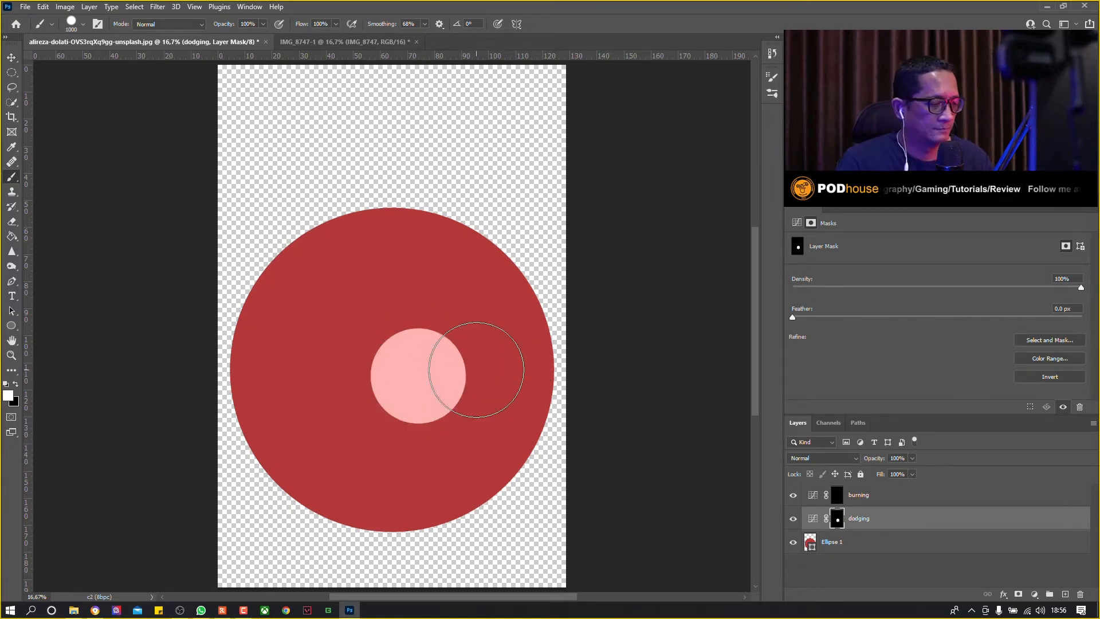
key(ctrl+z)
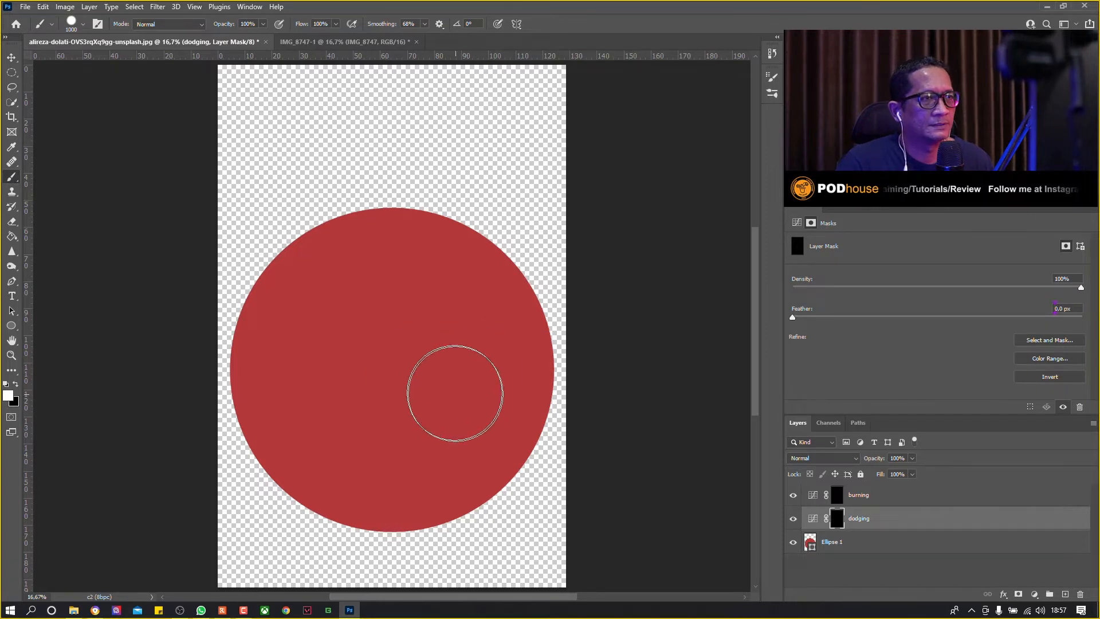
click(462, 355)
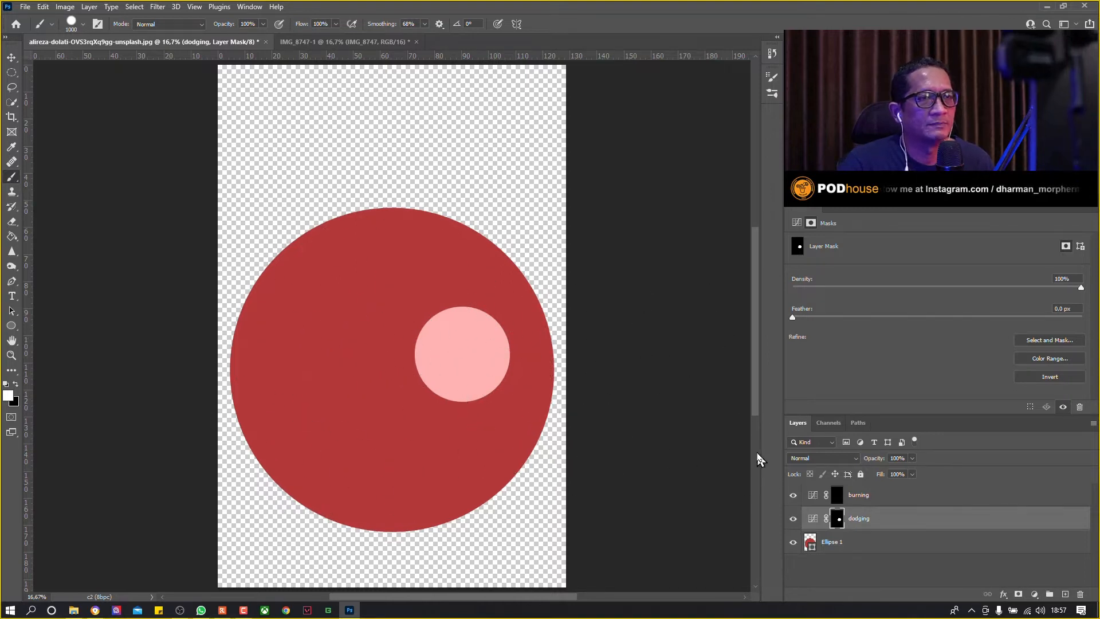
Step: On the burning layer's mask, paint a curved shadow stroke along the circle's right edge with a smaller white brush
click(837, 500)
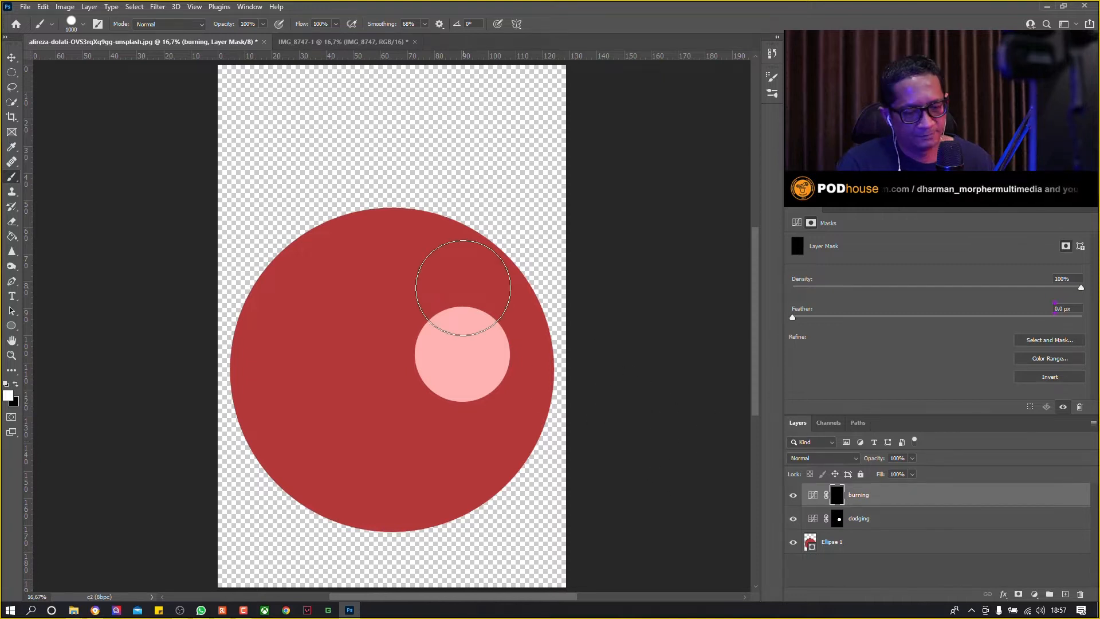
key(bracketleft)
key(bracketleft)
key(bracketleft)
key(bracketleft)
key(bracketleft)
key(bracketleft)
key(bracketleft)
mouse_move(458, 253)
mouse_down()
mouse_move(523, 312)
mouse_move(533, 396)
mouse_move(506, 450)
mouse_move(431, 485)
mouse_up()
Step: Enlarge the brush to 700 px and paint a broad shadow band along the circle's left side on the burning mask
key(bracketright)
key(bracketright)
key(bracketright)
key(bracketright)
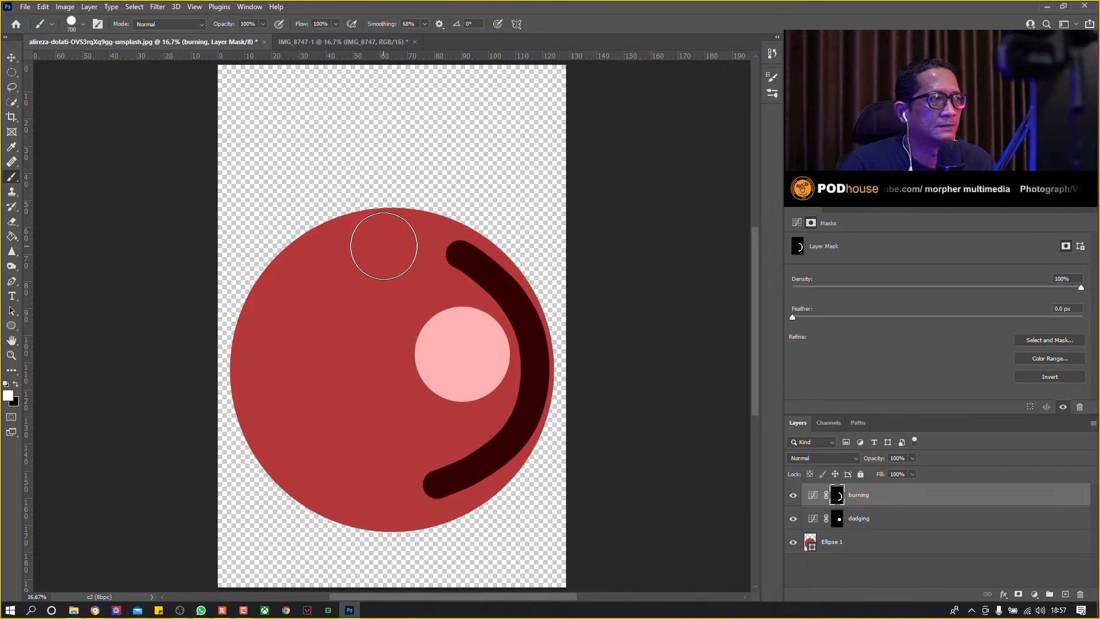
mouse_move(384, 246)
mouse_down()
mouse_move(336, 262)
mouse_move(277, 358)
mouse_move(278, 413)
mouse_move(301, 455)
mouse_move(370, 487)
mouse_up()
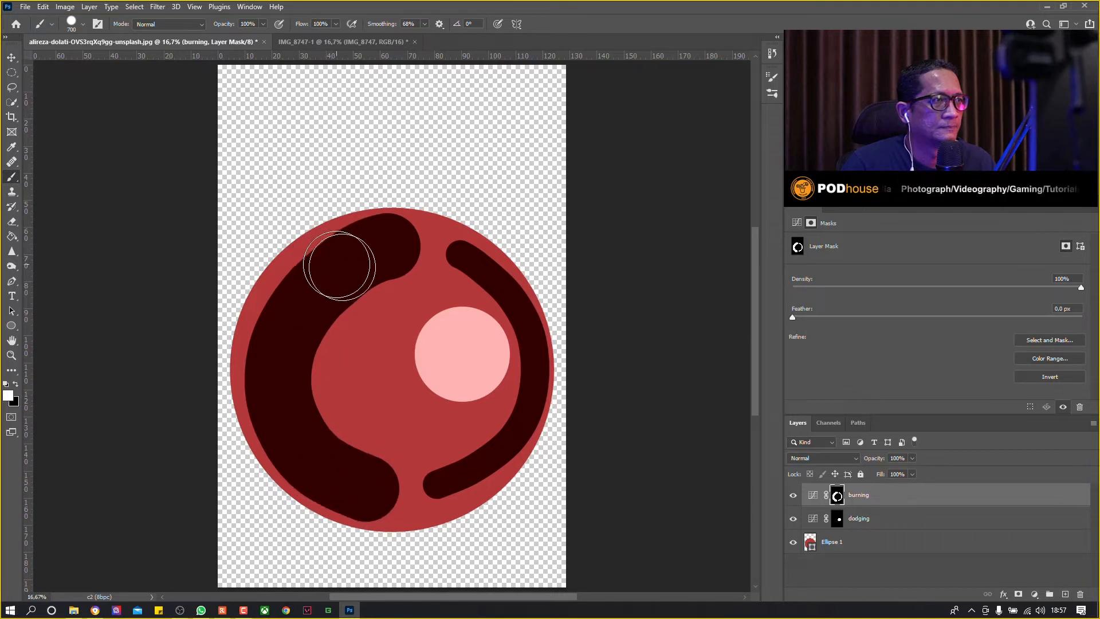
mouse_move(338, 275)
mouse_down()
mouse_move(281, 339)
mouse_move(345, 288)
mouse_move(298, 358)
mouse_move(292, 397)
mouse_move(310, 445)
mouse_move(335, 471)
mouse_move(296, 373)
mouse_move(309, 320)
mouse_move(367, 269)
mouse_up()
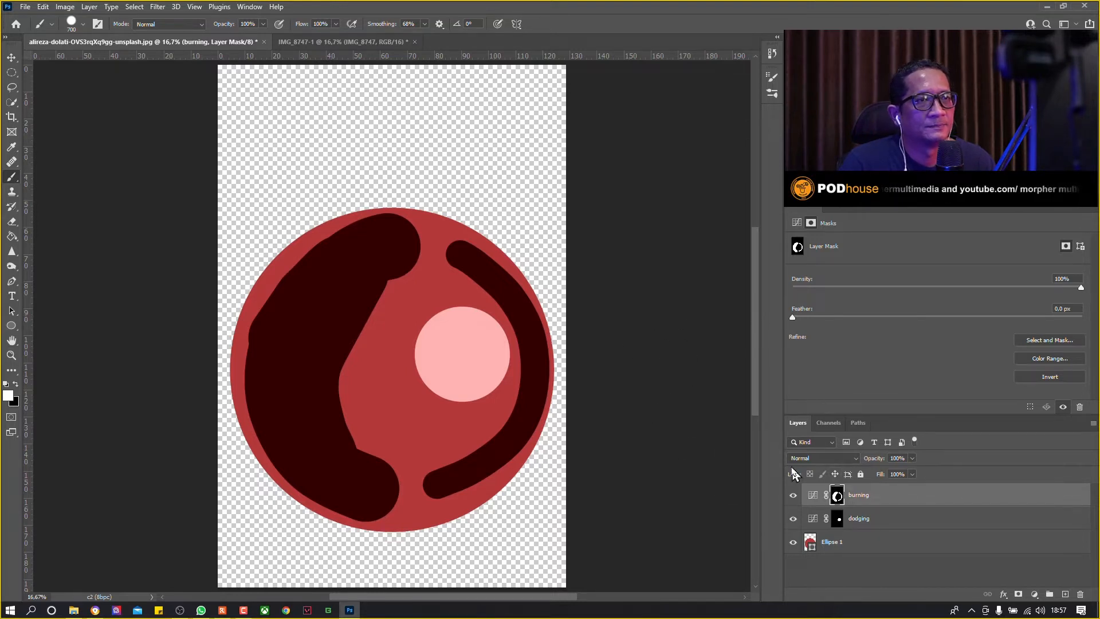
Step: Switch to the Move tool and feather the dodging layer's mask by 197.9 px to soften the highlight
click(841, 523)
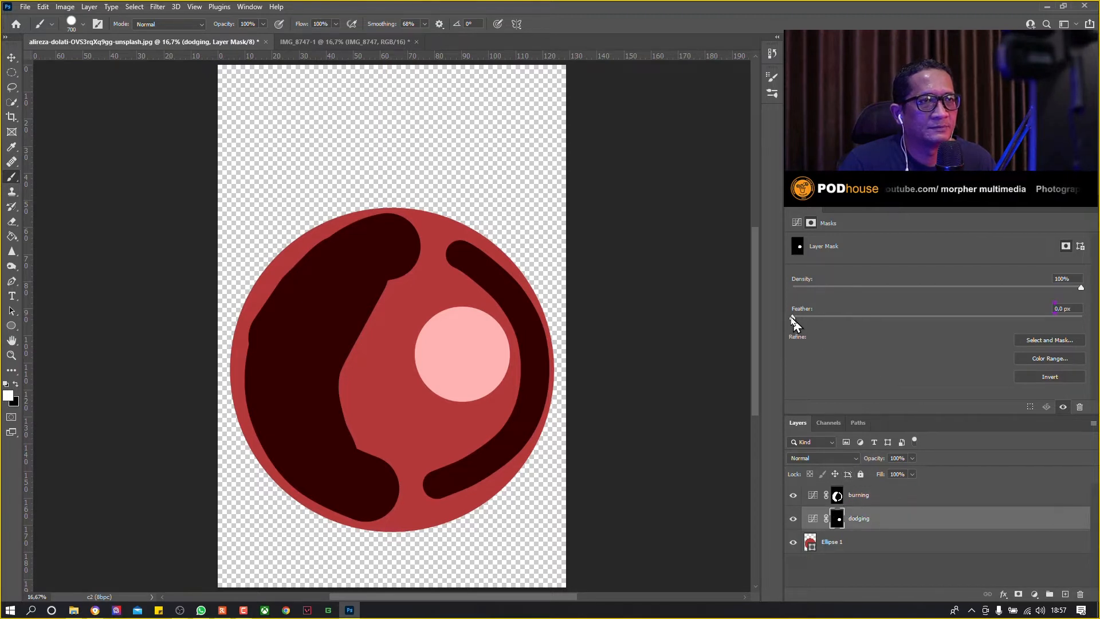
click(12, 57)
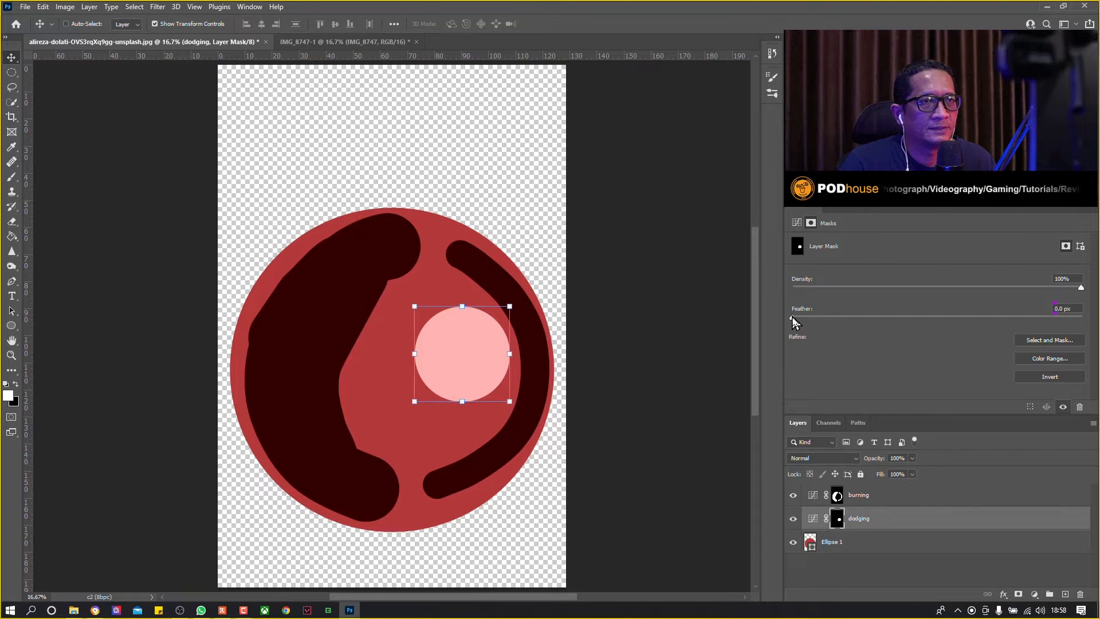
drag(794, 318, 1032, 323)
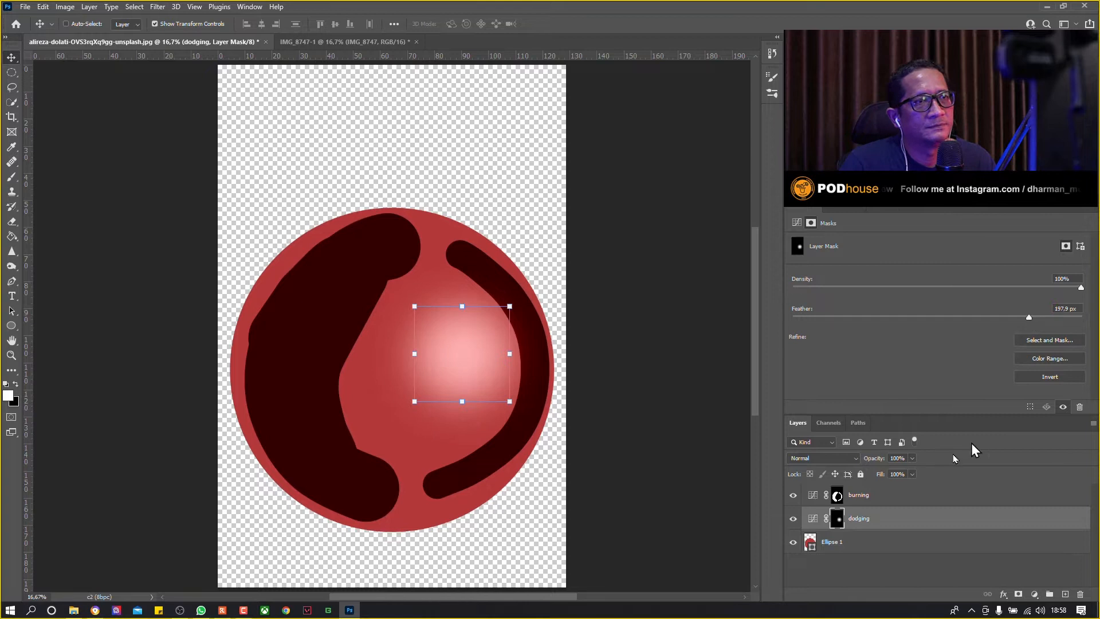
Step: Feather the burning layer's mask by 569.6 px to blend the shadows smoothly
click(841, 497)
drag(794, 318, 958, 321)
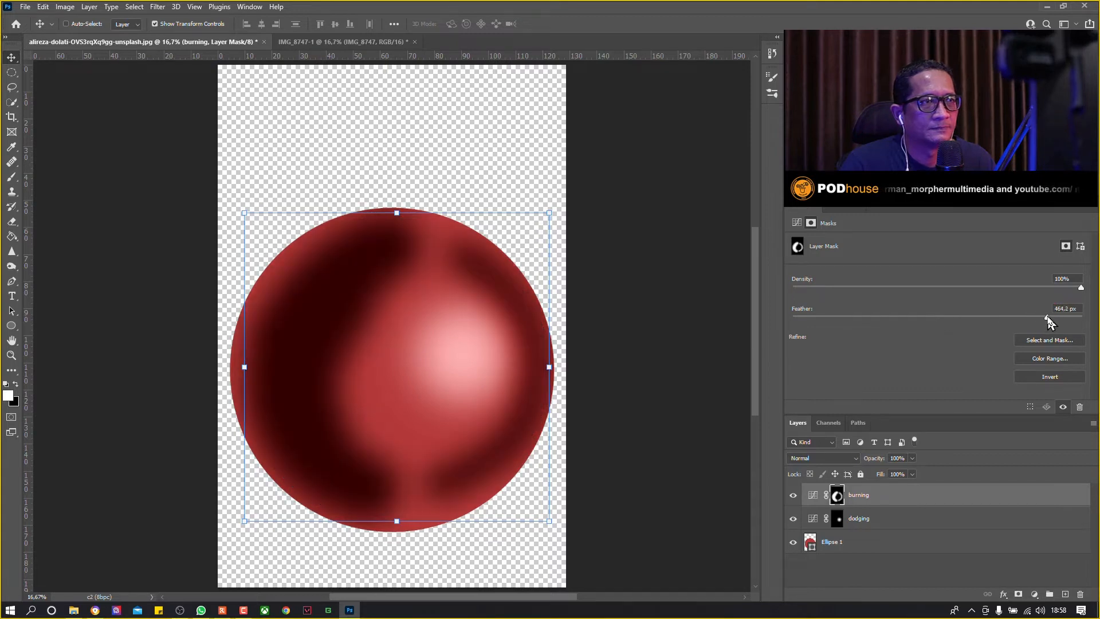
drag(1048, 323, 1054, 324)
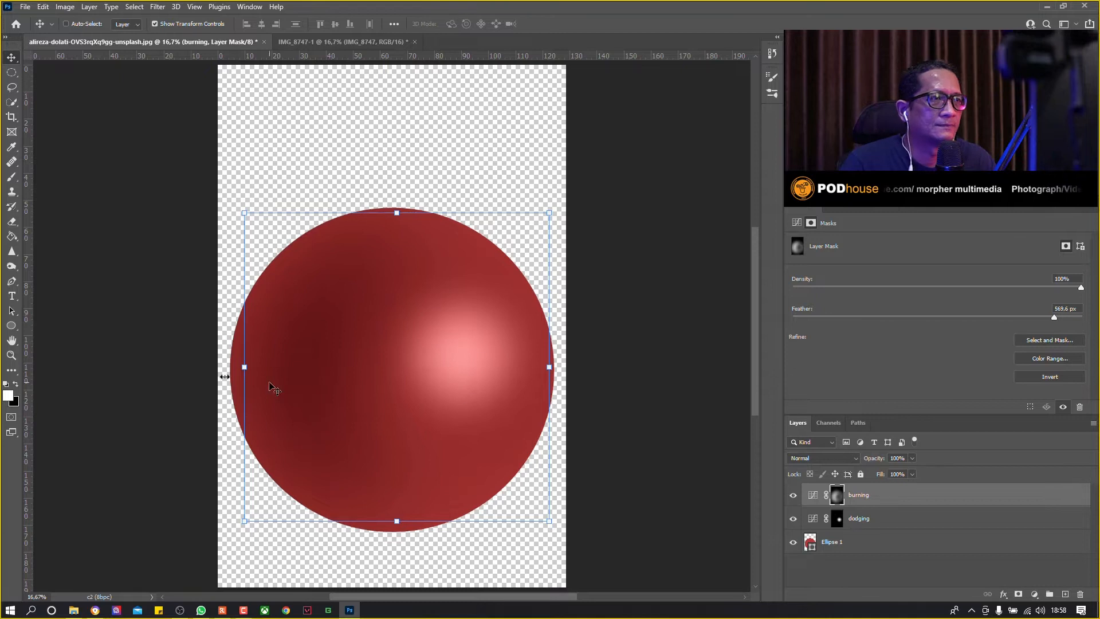
Step: Stretch the burning mask outward on all four sides to meet the circle's edges, and apply the transform
drag(239, 367, 225, 366)
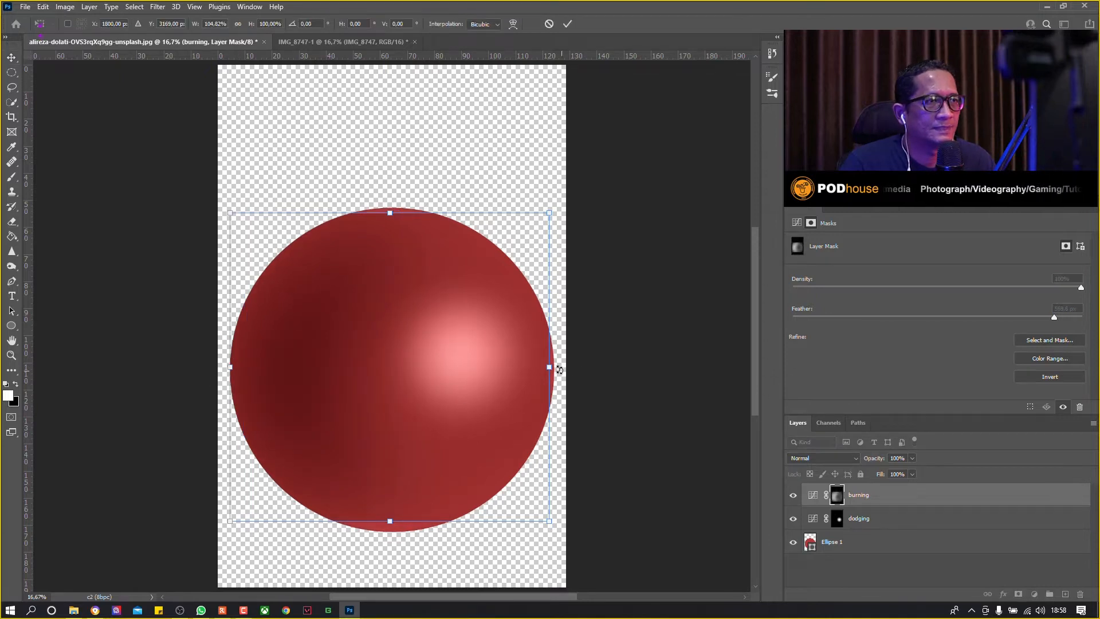
drag(551, 367, 554, 370)
drag(390, 521, 390, 532)
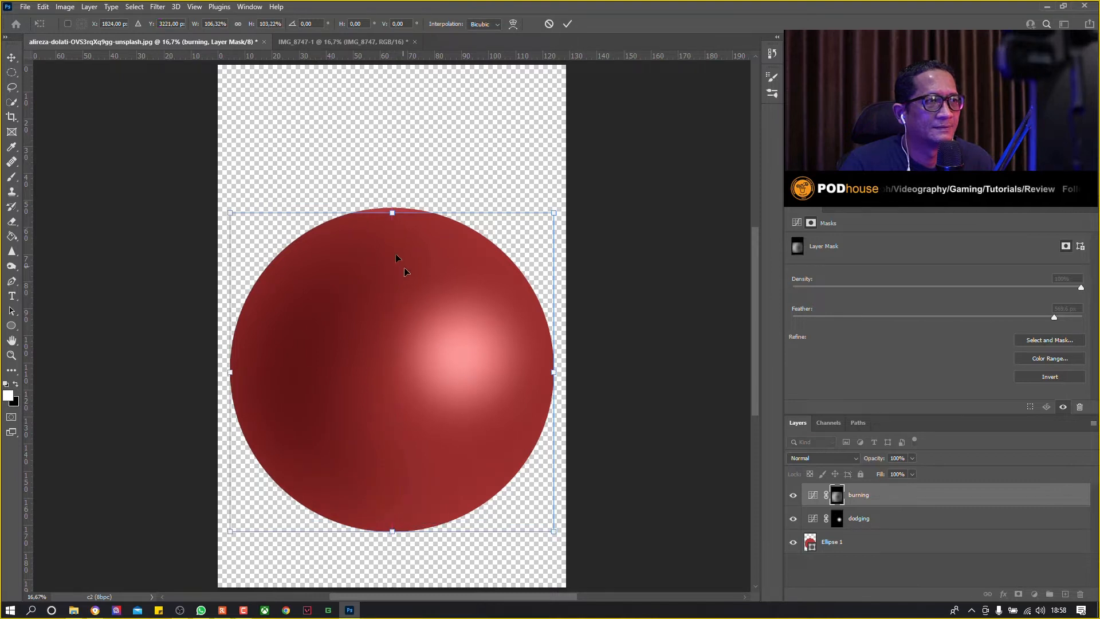
drag(392, 213, 392, 208)
click(884, 587)
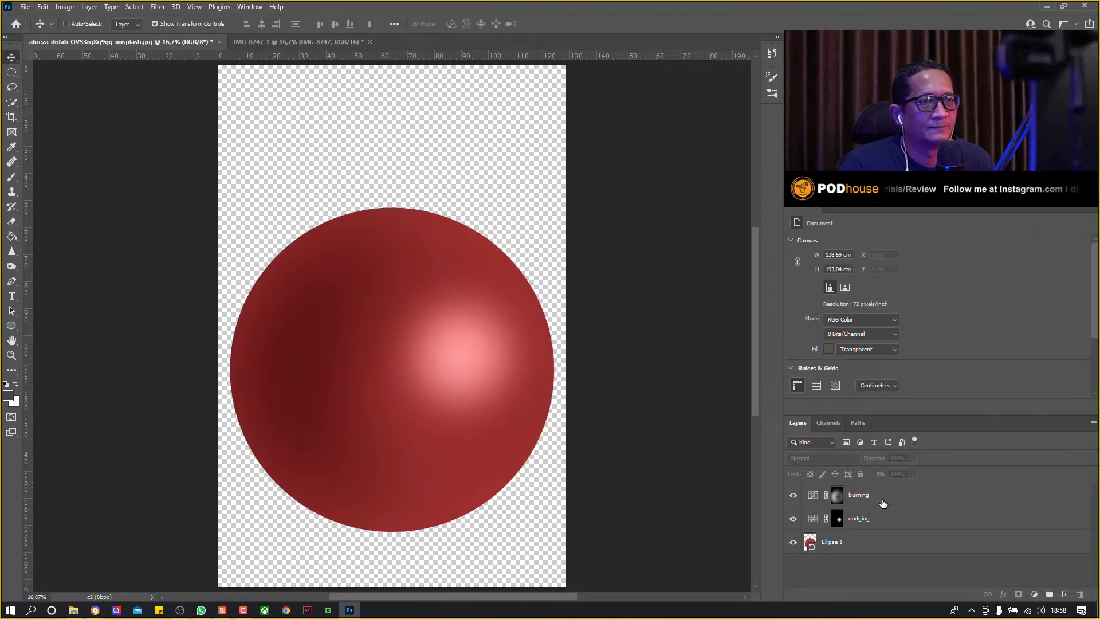
Step: Split the dodging layer's white Blend If point for the underlying layer to 90 / 255 in its blending options
click(883, 503)
click(926, 520)
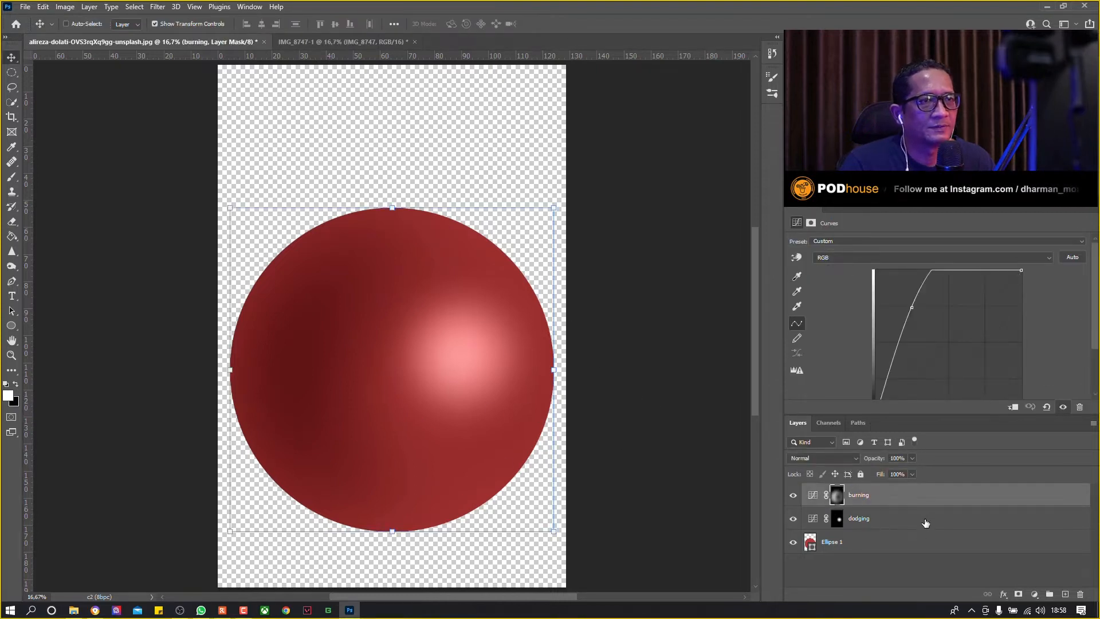
double_click(980, 520)
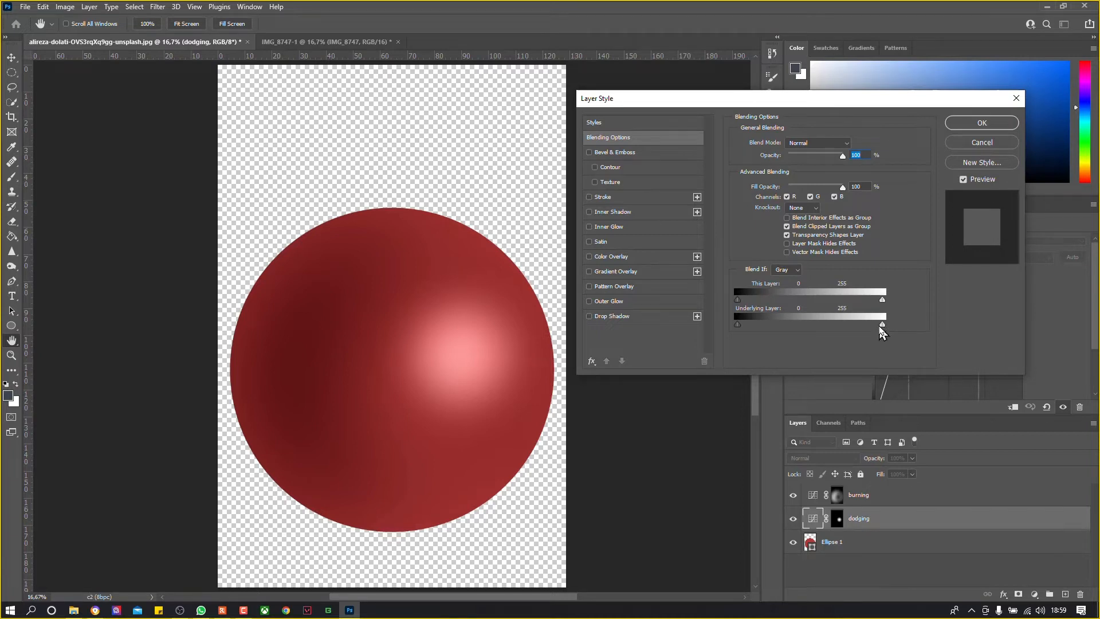
key(alt)
drag(881, 324, 790, 327)
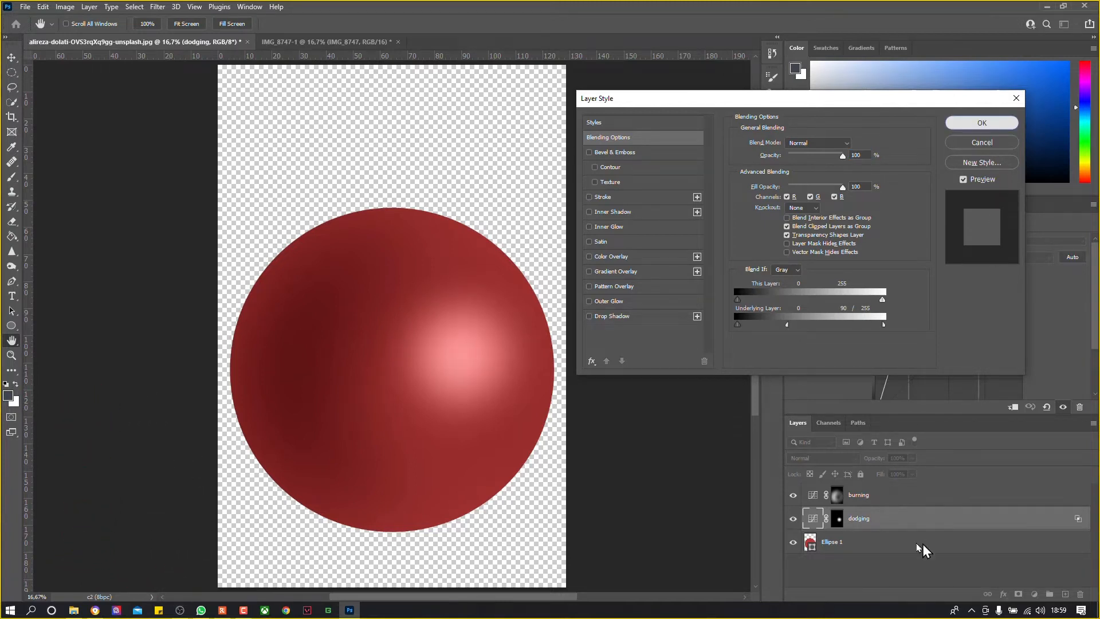
key(Return)
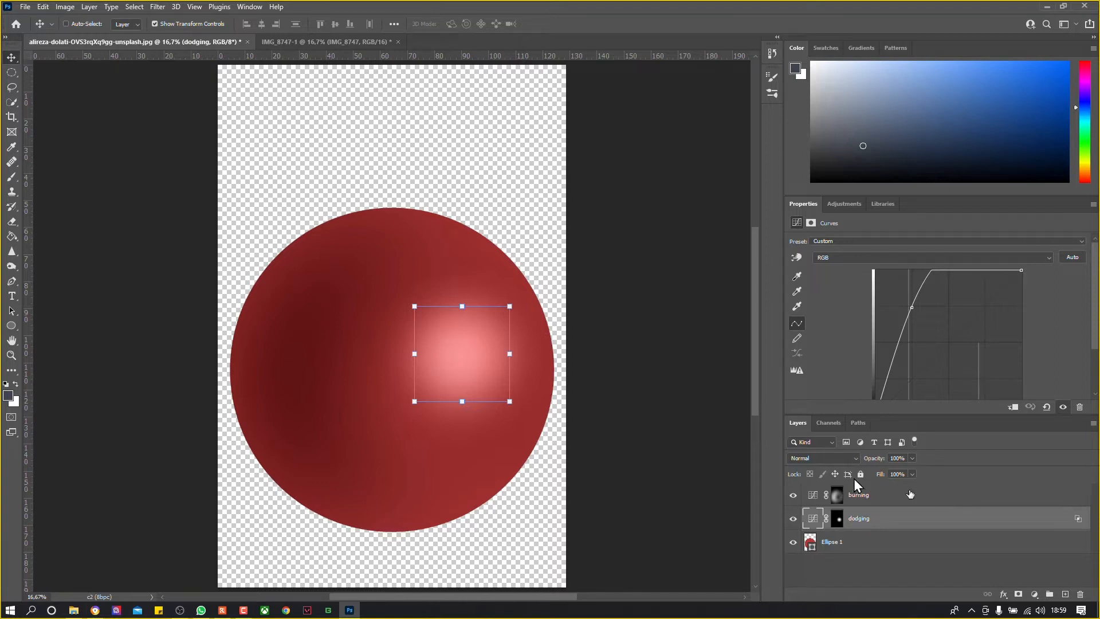
Step: Split the burning layer's black Blend If point for the underlying layer to 0 / 134 in its blending options
click(940, 495)
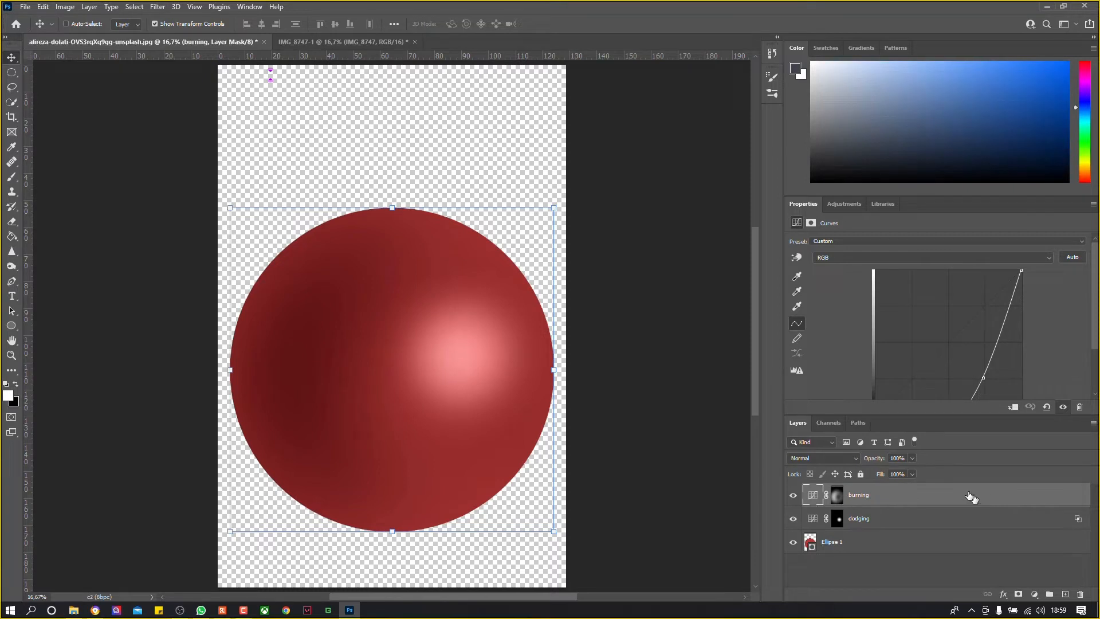
double_click(953, 484)
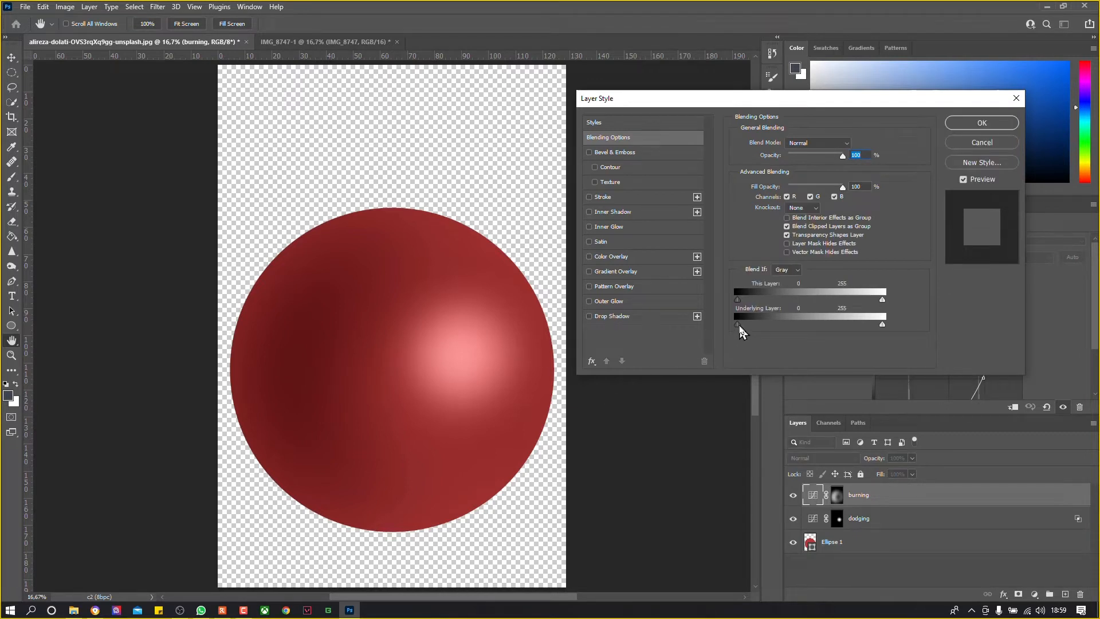
key(alt)
mouse_move(739, 329)
mouse_down()
mouse_move(829, 332)
mouse_move(805, 326)
mouse_up()
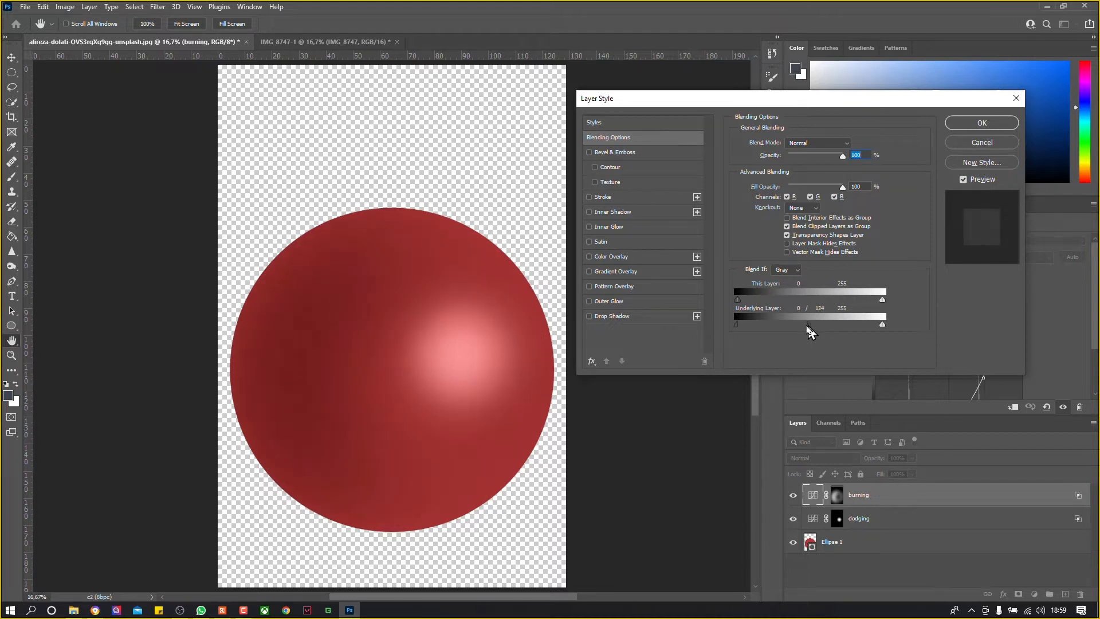
click(977, 126)
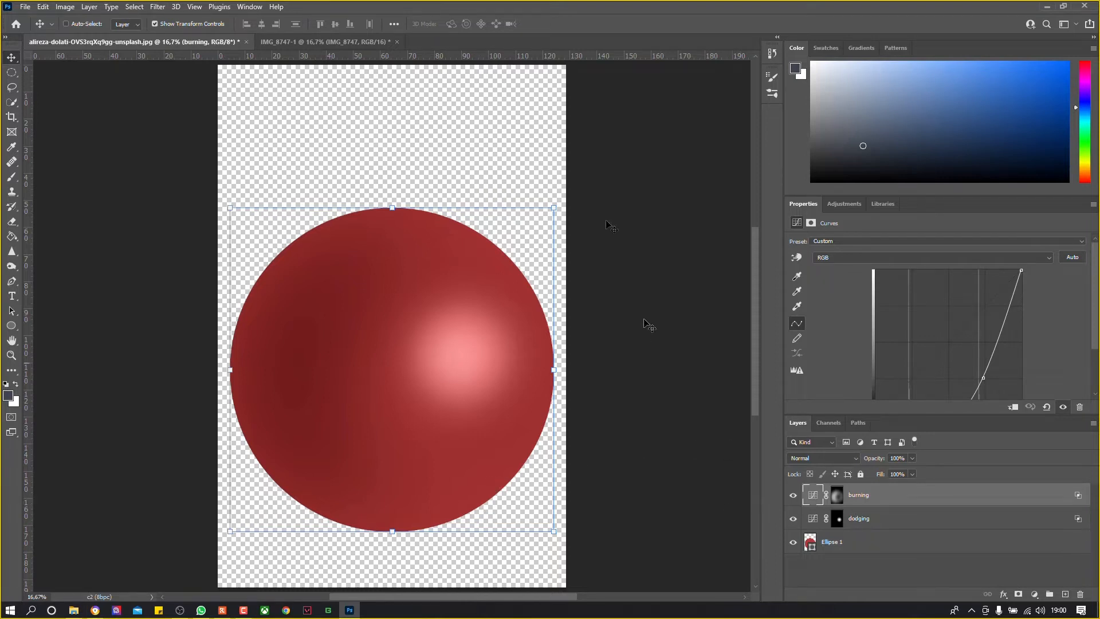
Step: In the IMG_8747-1 portrait, add a strongly brightening Curves layer named dodging and invert its mask to black
click(318, 43)
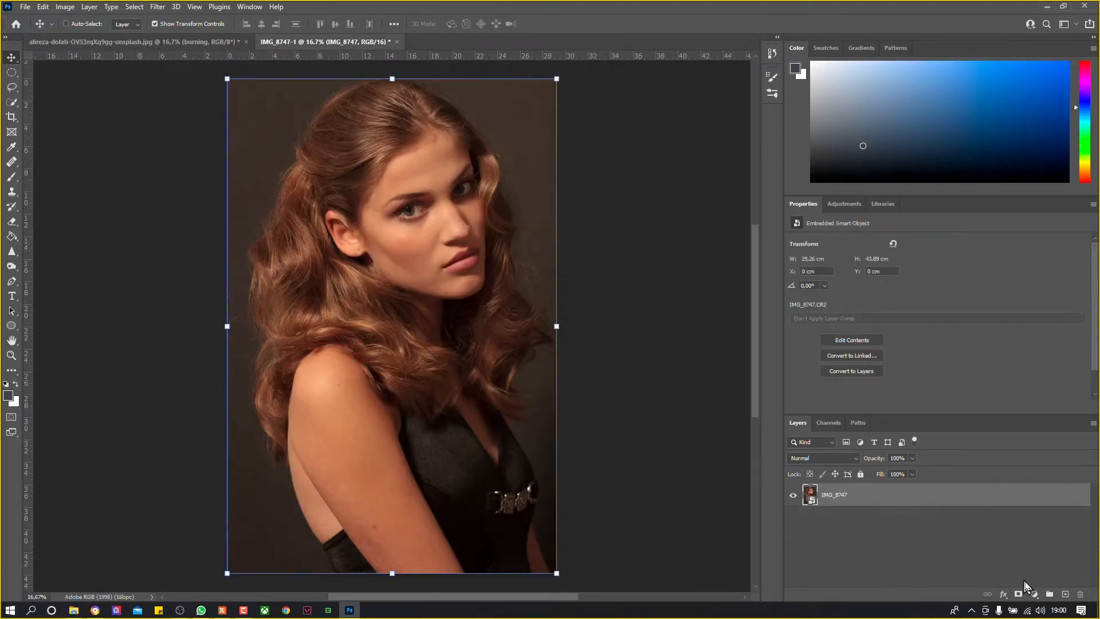
click(1034, 595)
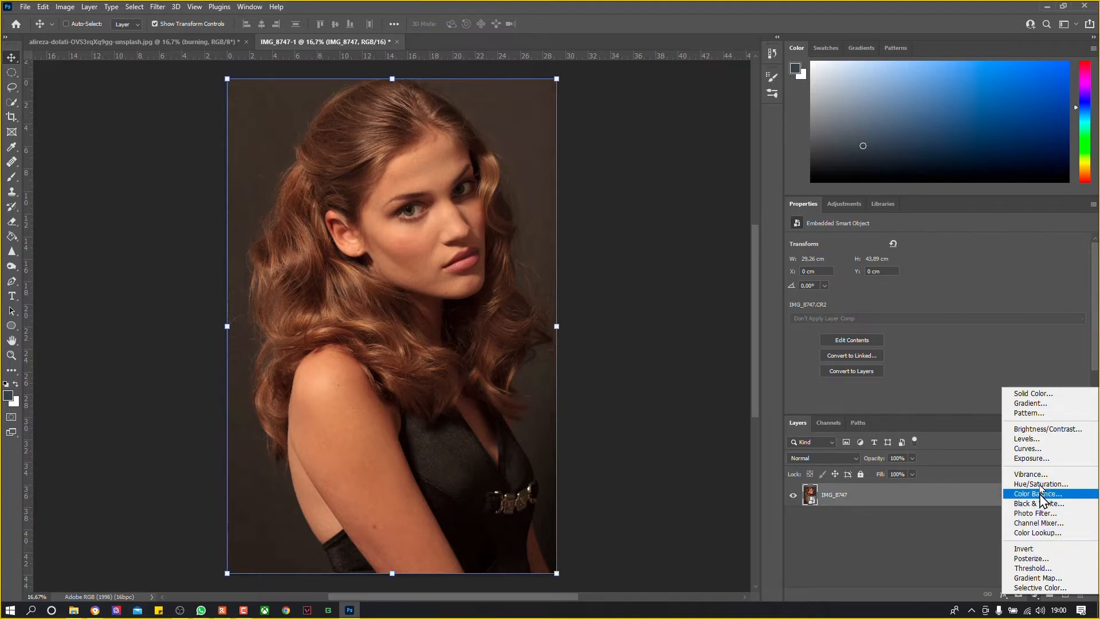
click(1040, 457)
drag(949, 343, 914, 306)
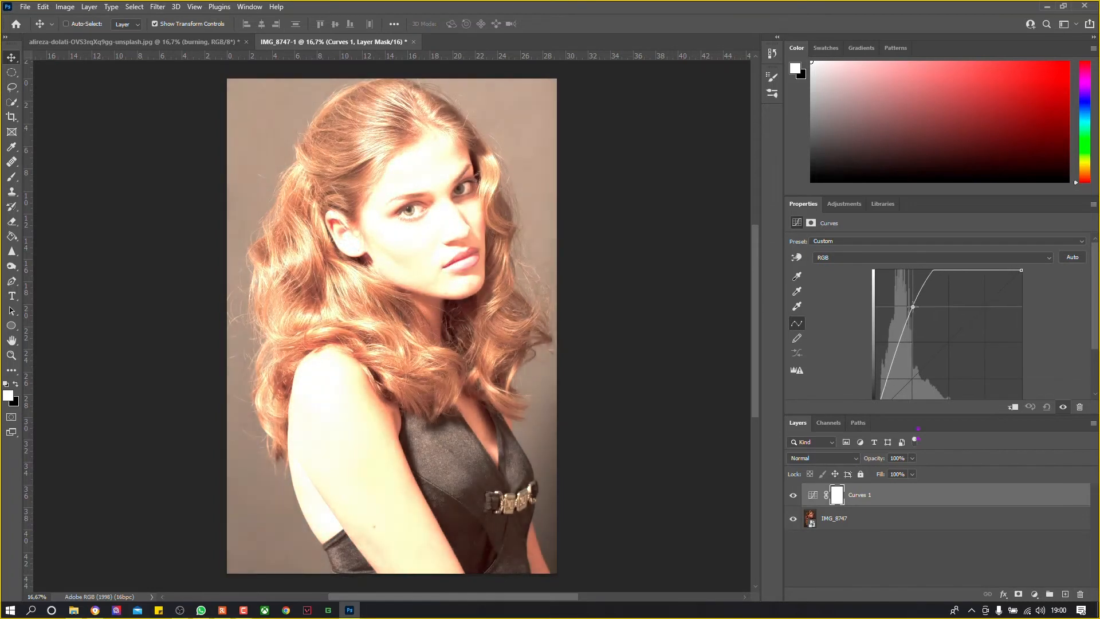
double_click(853, 499)
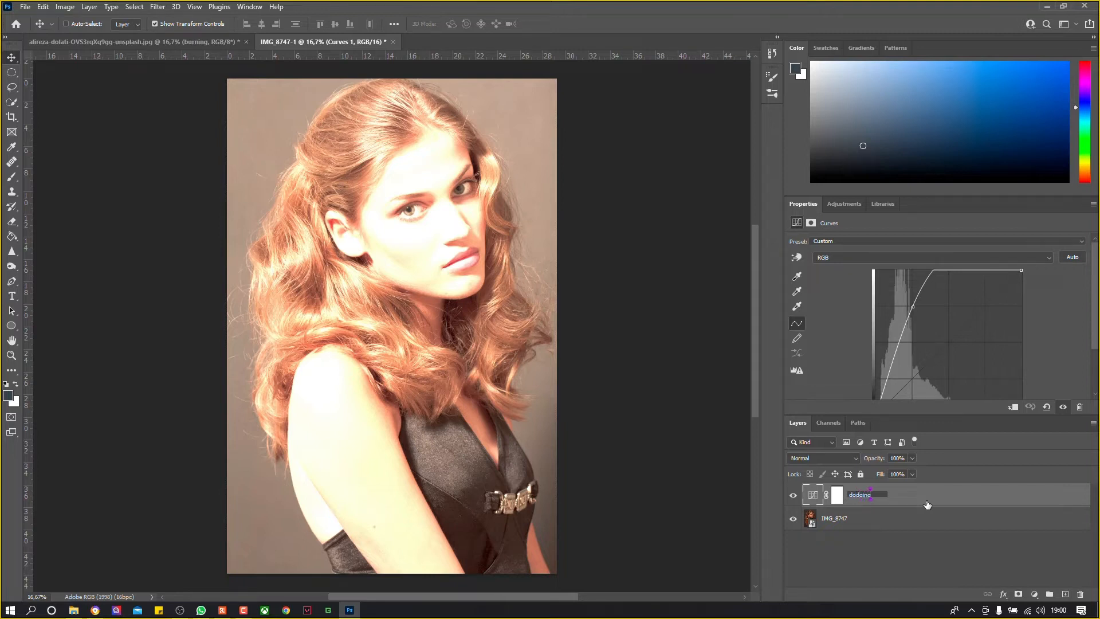
click(837, 497)
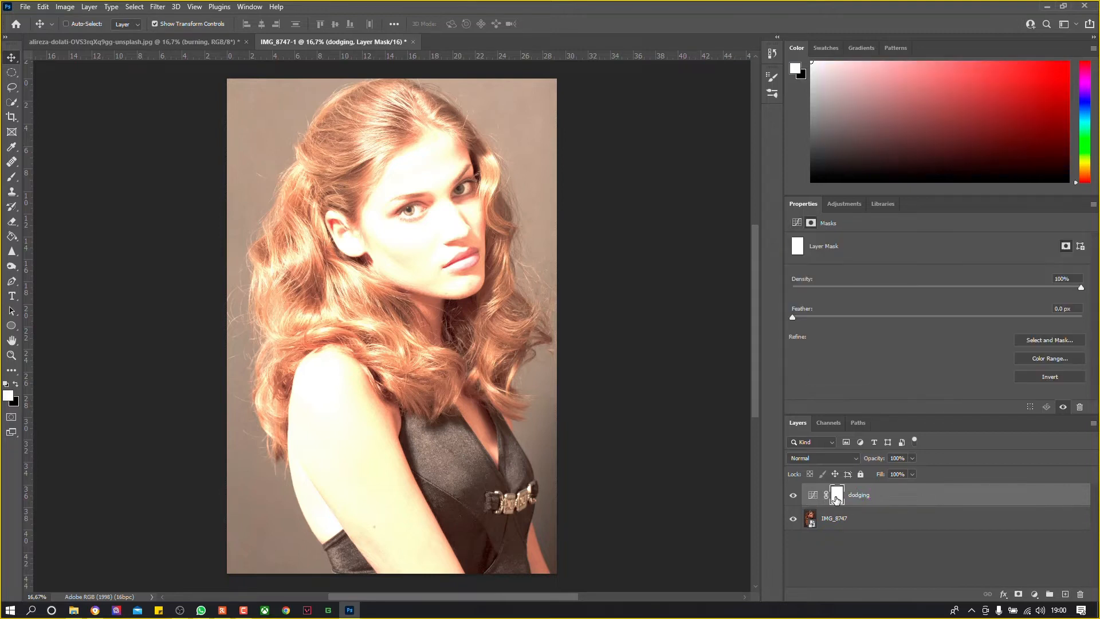
key(ctrl+i)
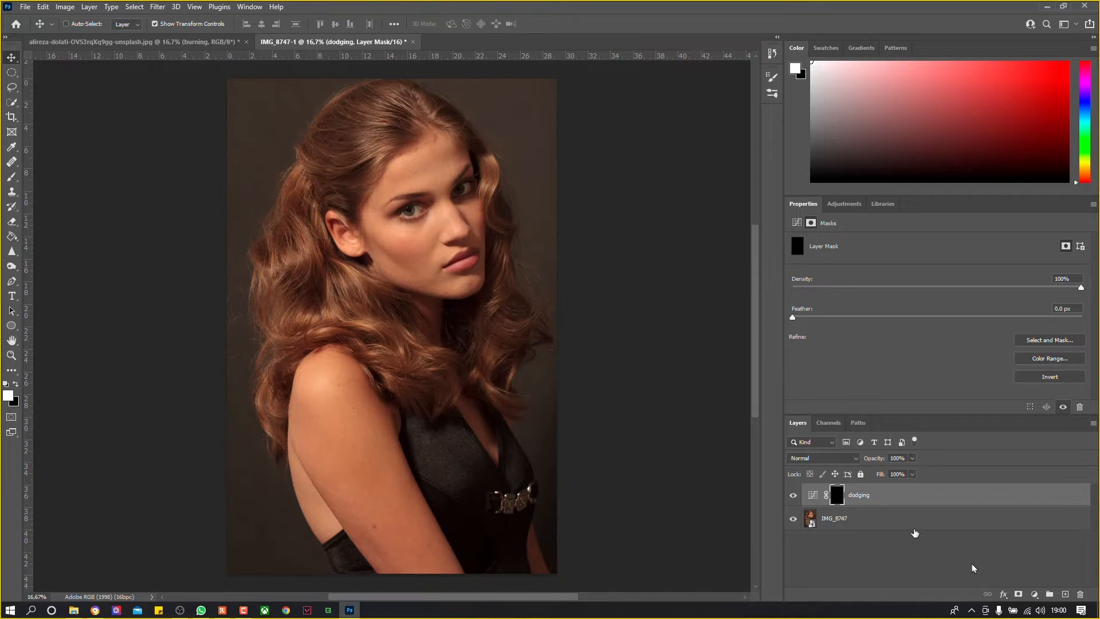
Step: Add a strongly darkening Curves layer named burn with its mask inverted to black, and reselect the dodging layer
click(1034, 595)
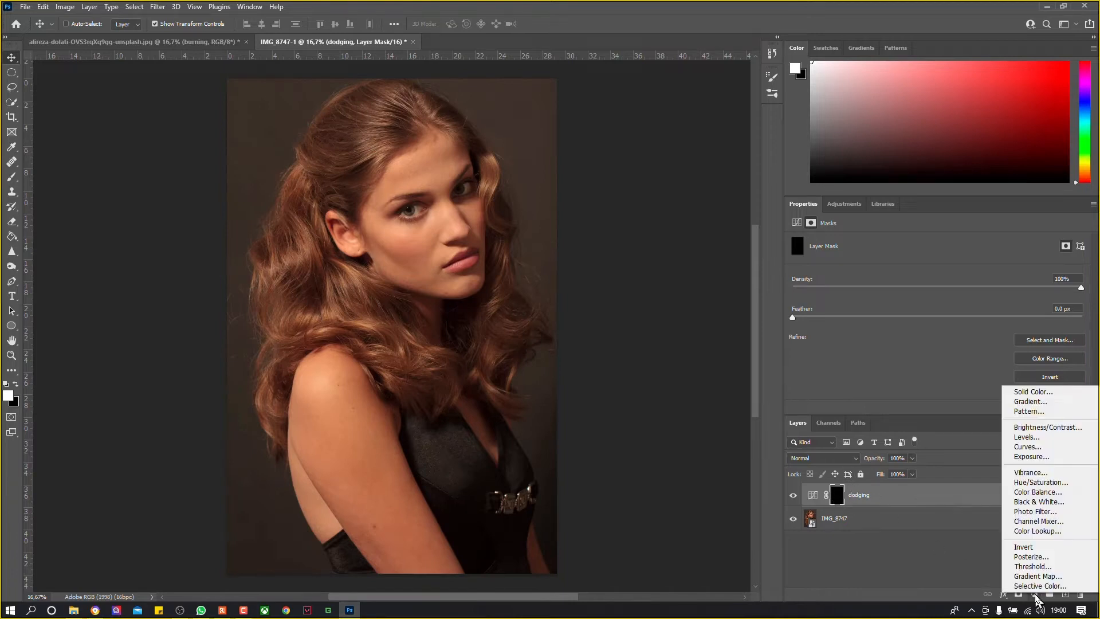
click(1026, 447)
drag(949, 342, 984, 377)
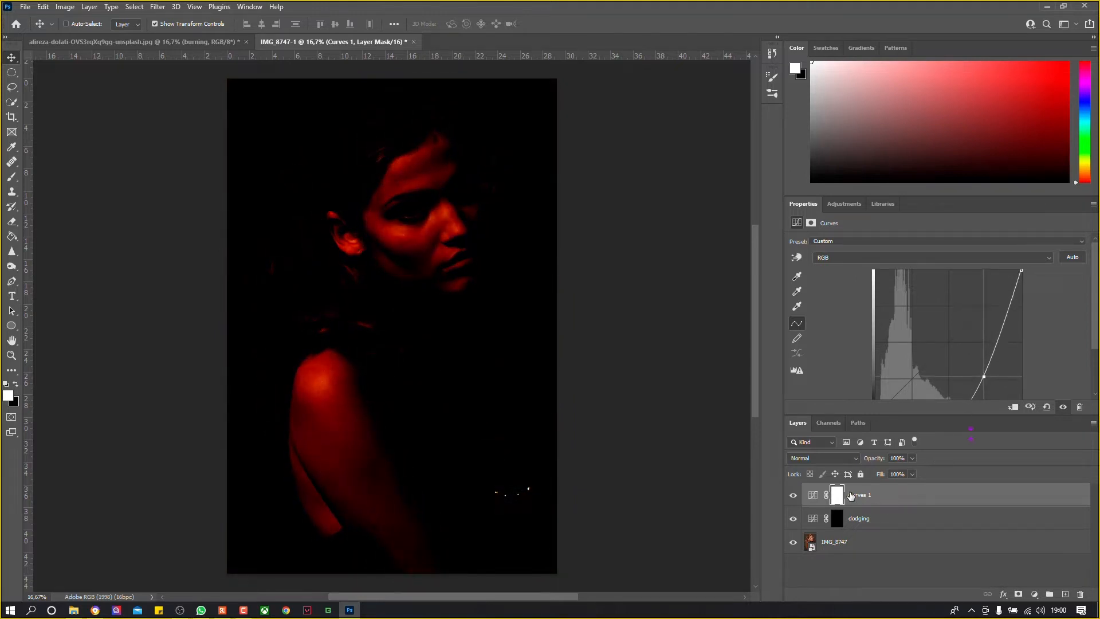
double_click(859, 495)
text(burn)
key(Return)
click(839, 499)
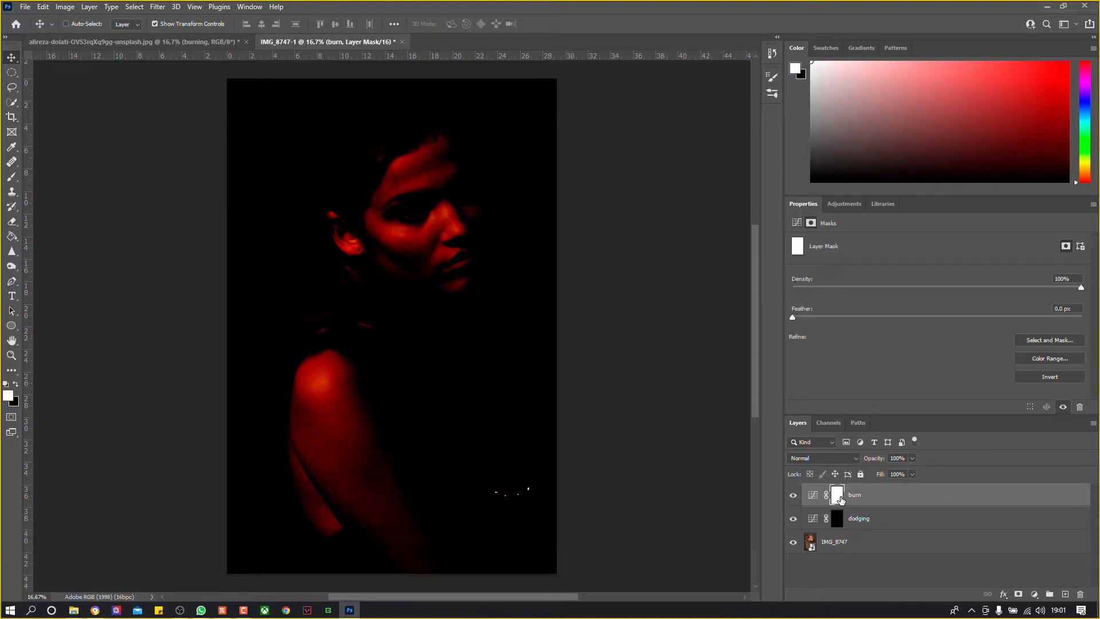
key(ctrl+i)
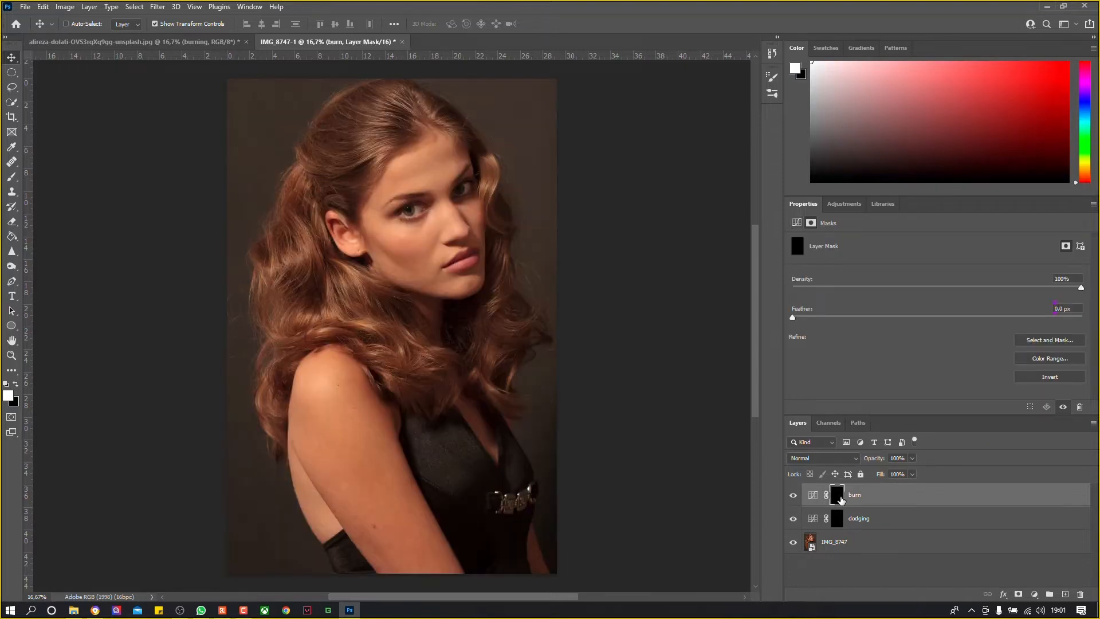
click(870, 525)
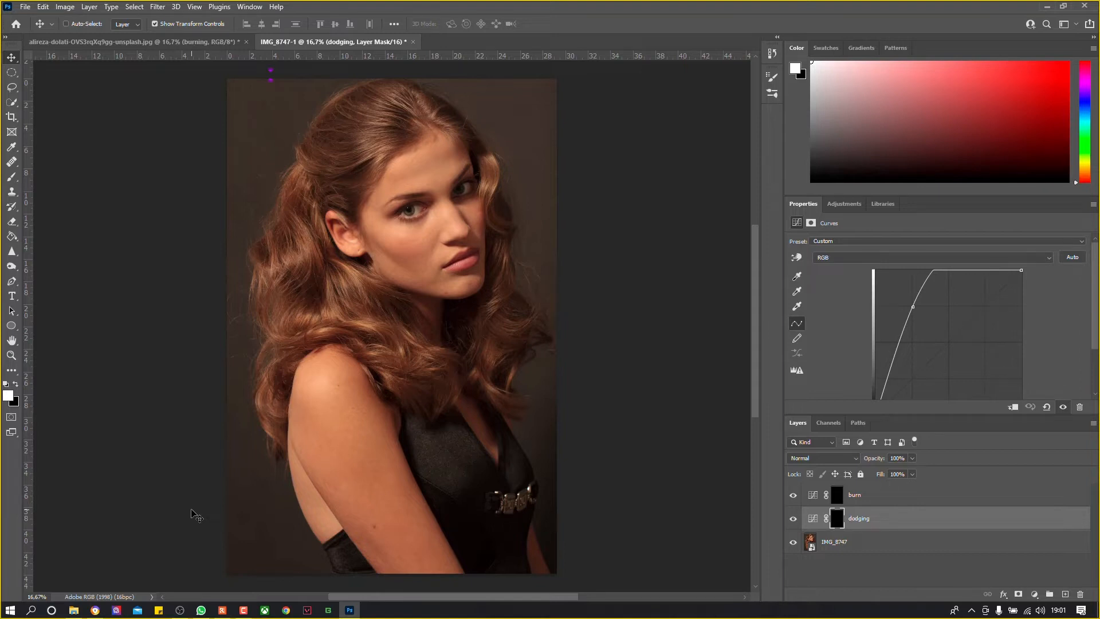
Step: Switch to the Chrome browser and search Google for "counturing"
key(alt+Tab)
triple_click(262, 83)
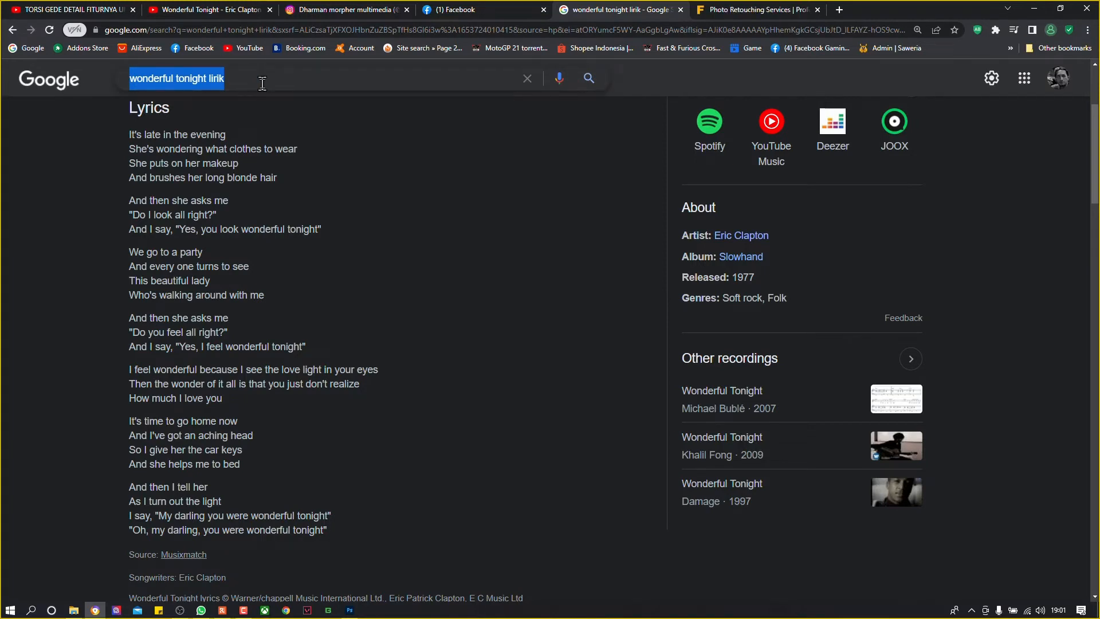
text(cou)
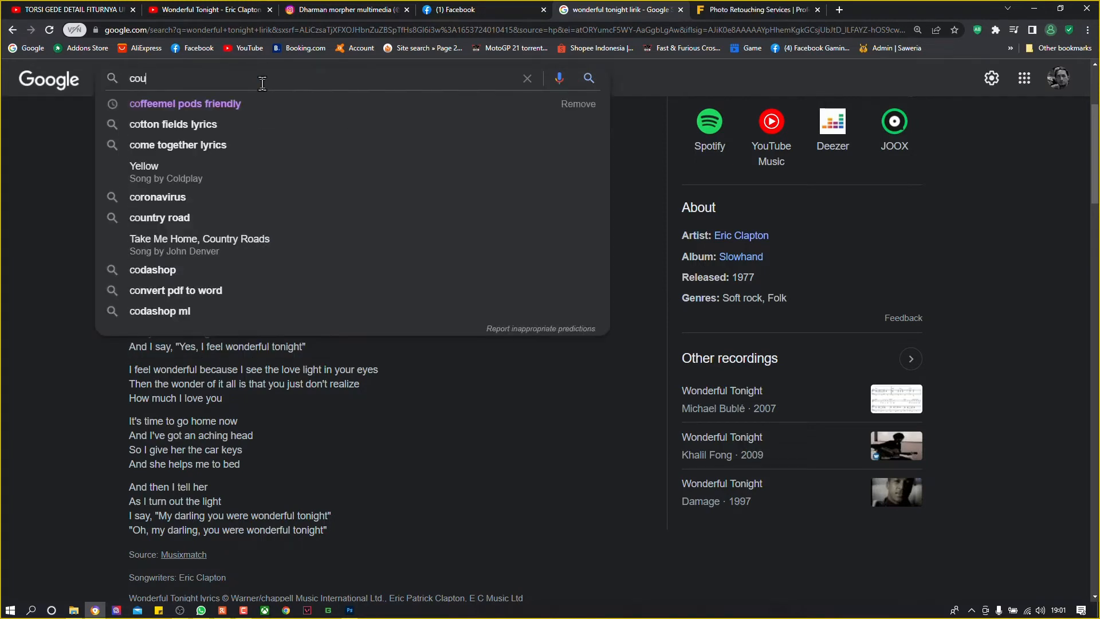
text(nting)
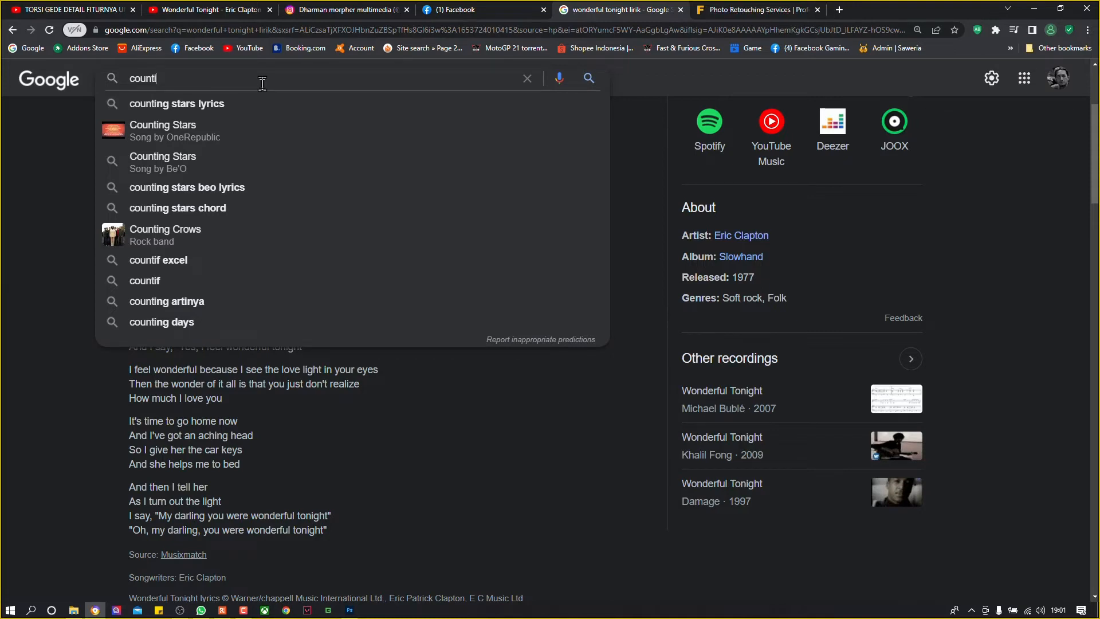
key(BackSpace)
text(uring)
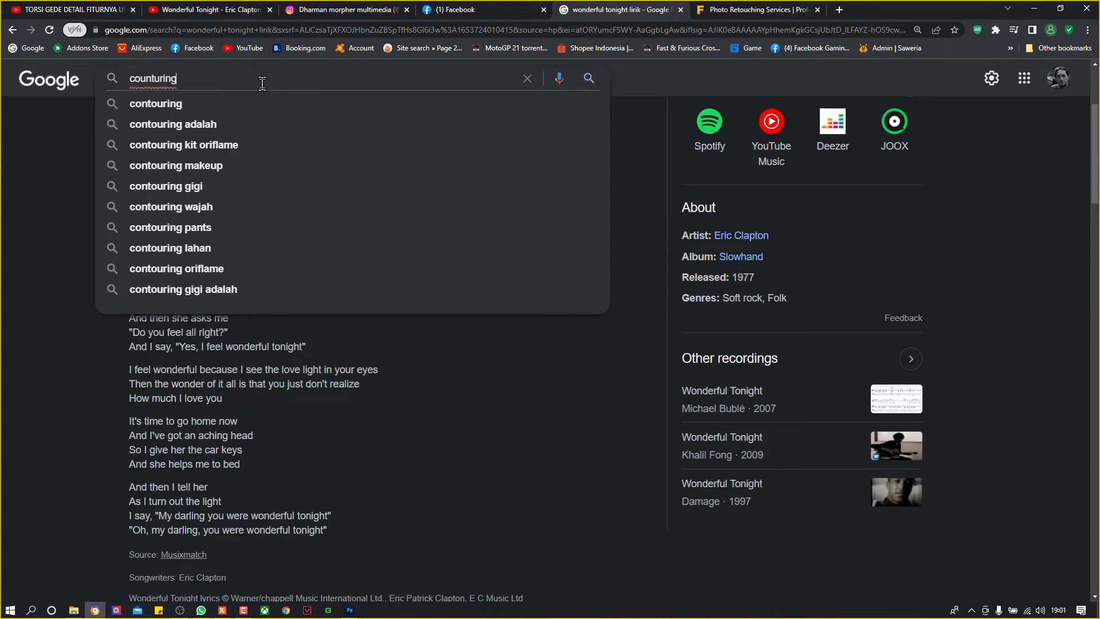
key(Return)
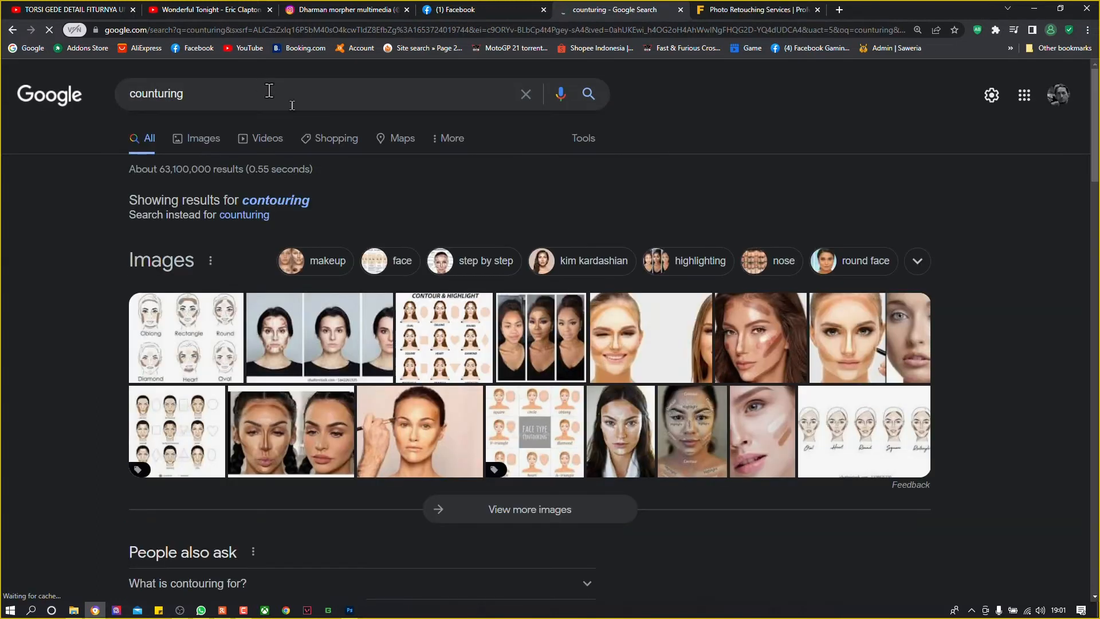
Step: Show the image results and enlarge the Charlotte Tilbury contouring photo and its related Hollywood Contour Duo image as a makeup reference
click(203, 139)
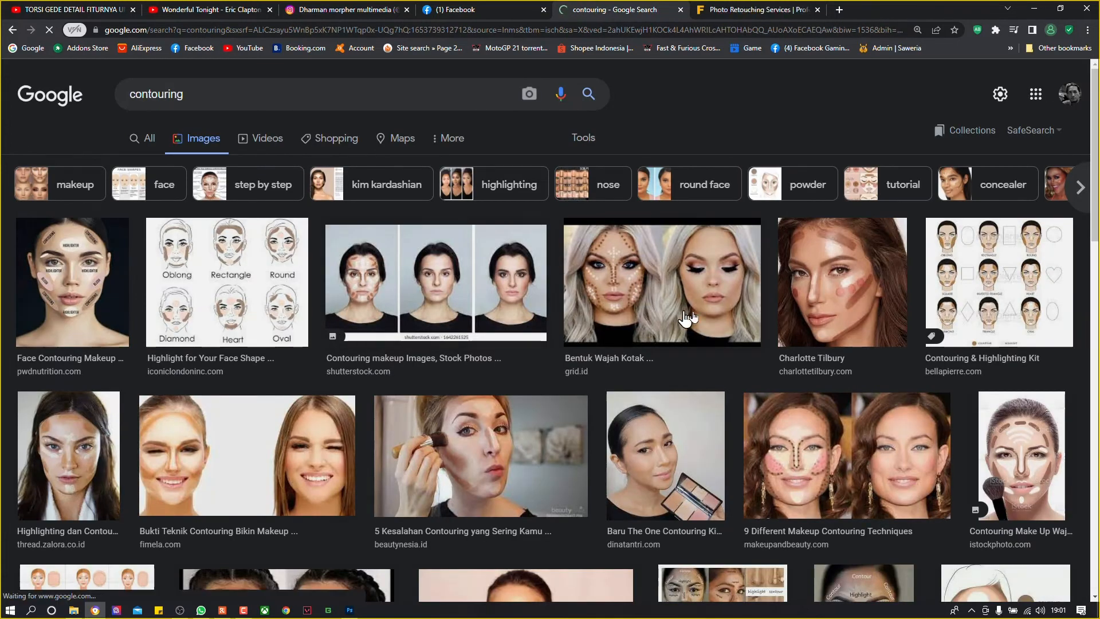
click(845, 302)
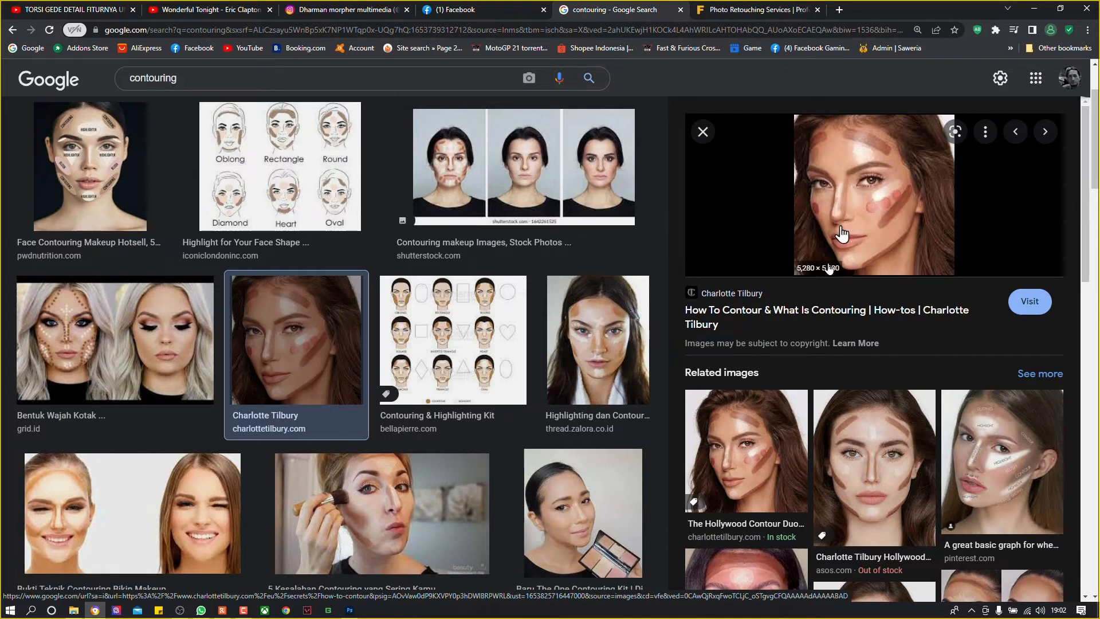
click(756, 465)
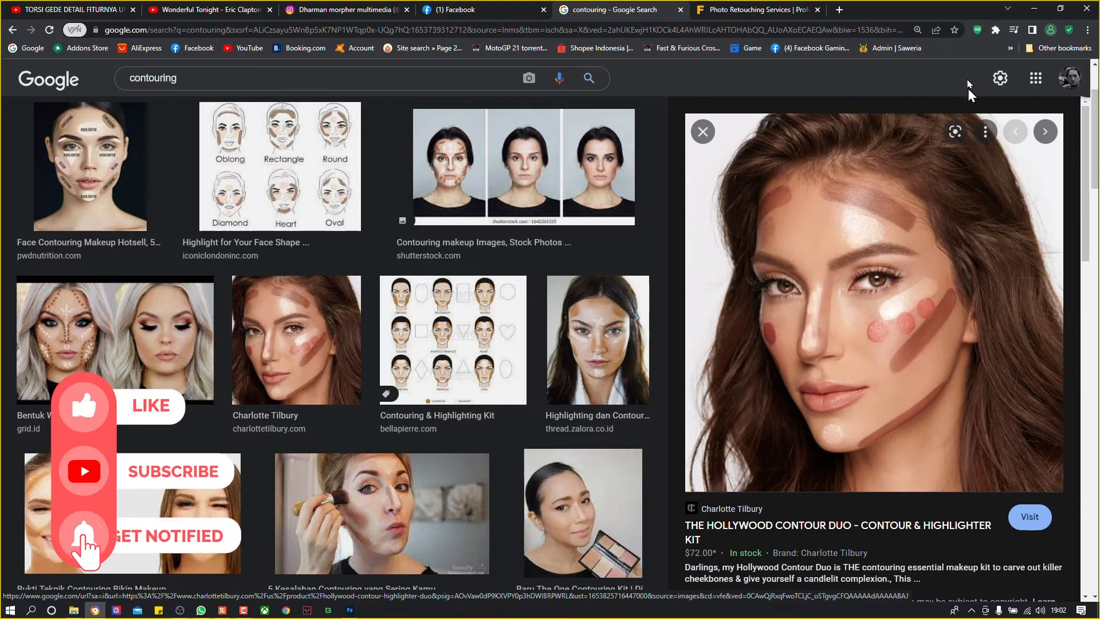
Step: Return to Photoshop and prepare a 200 px hard round brush for painting the face on the dodging layer's mask
click(349, 609)
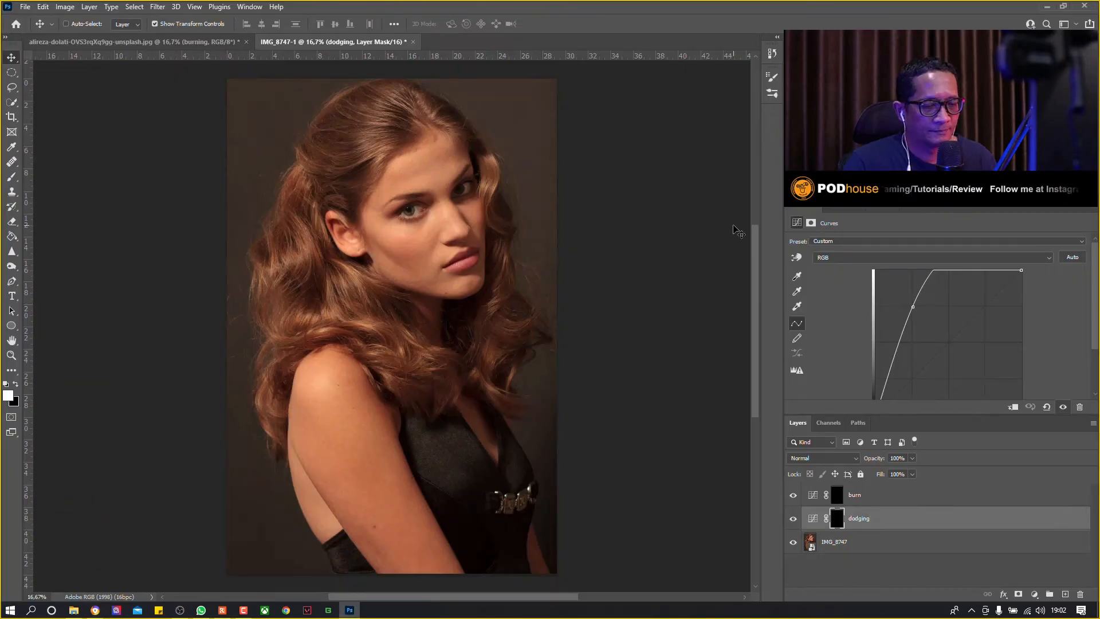
key(ctrl+plus)
key(ctrl+plus)
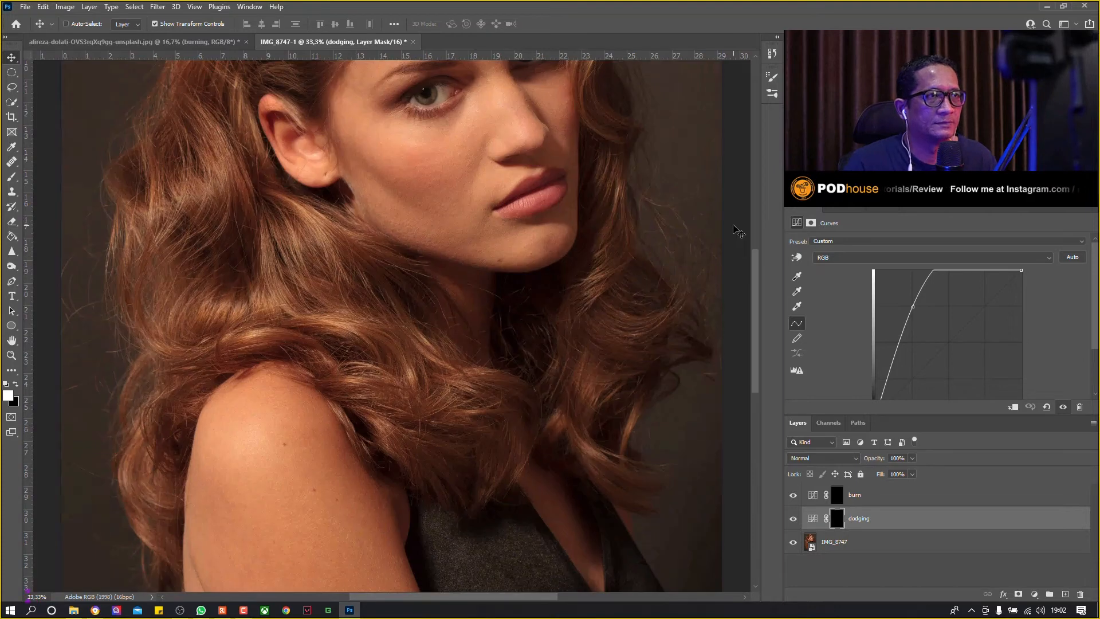
drag(527, 152, 503, 393)
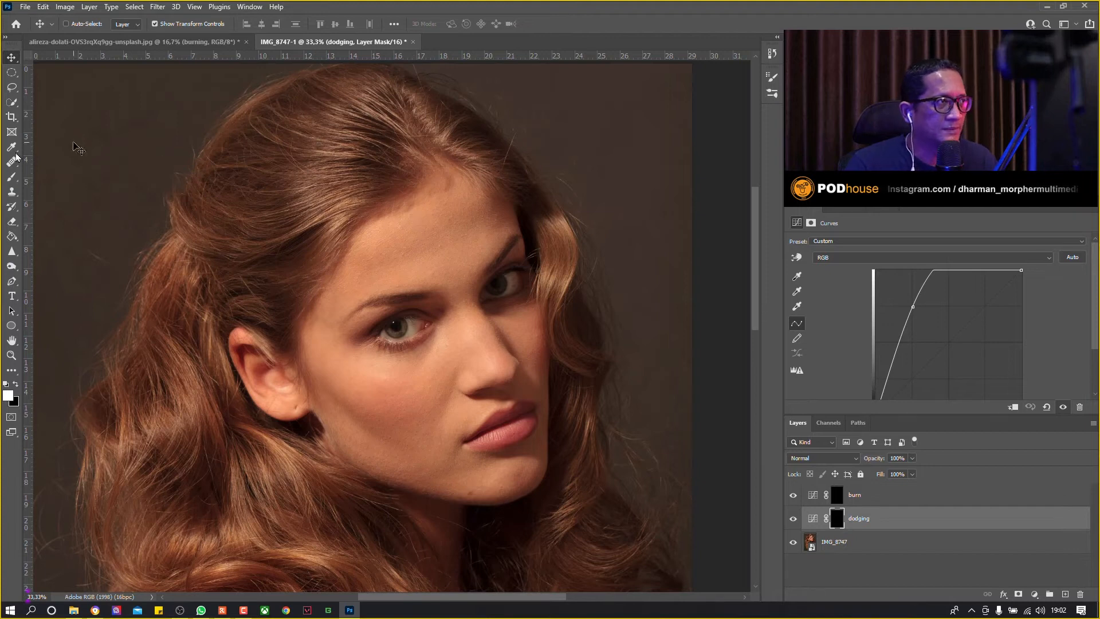
key(b)
key(bracketleft)
key(bracketleft)
key(bracketleft)
key(bracketleft)
key(bracketleft)
key(bracketleft)
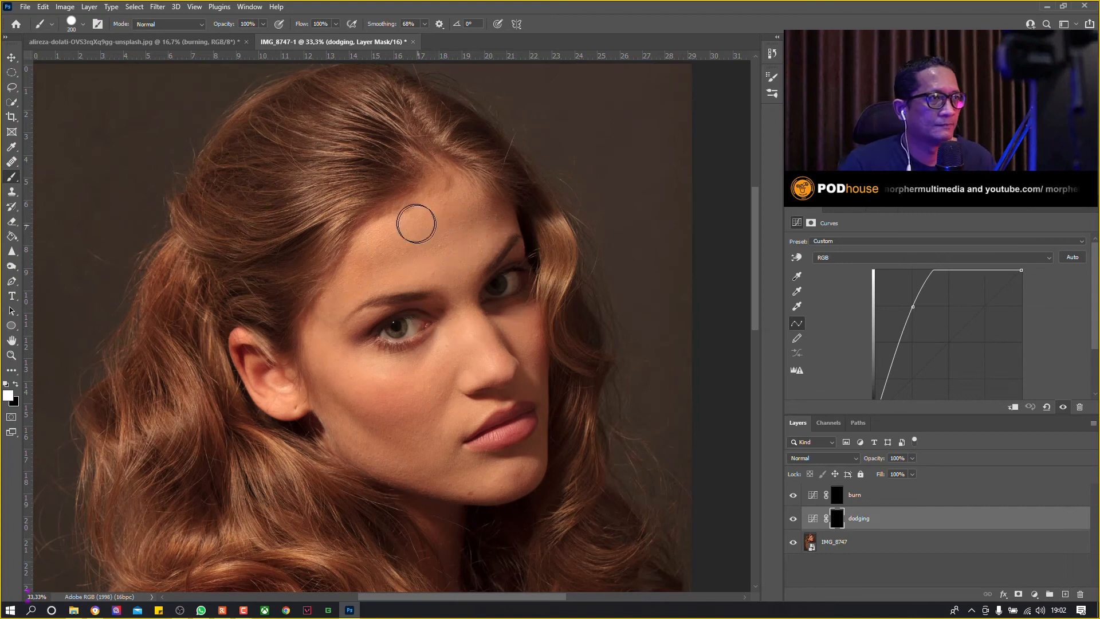
right_click(413, 234)
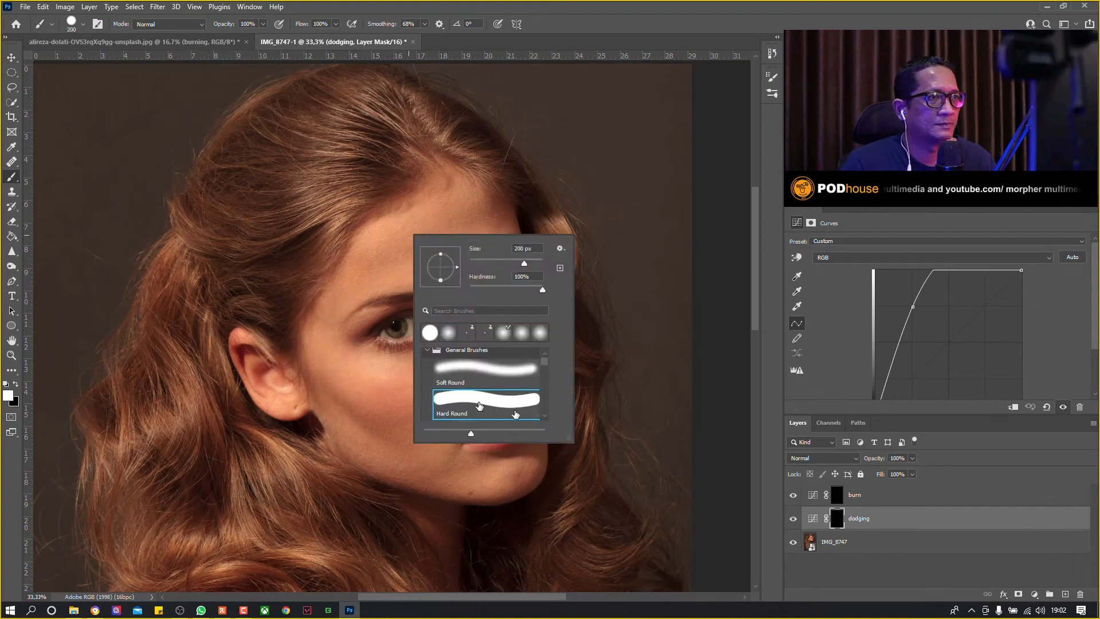
click(843, 522)
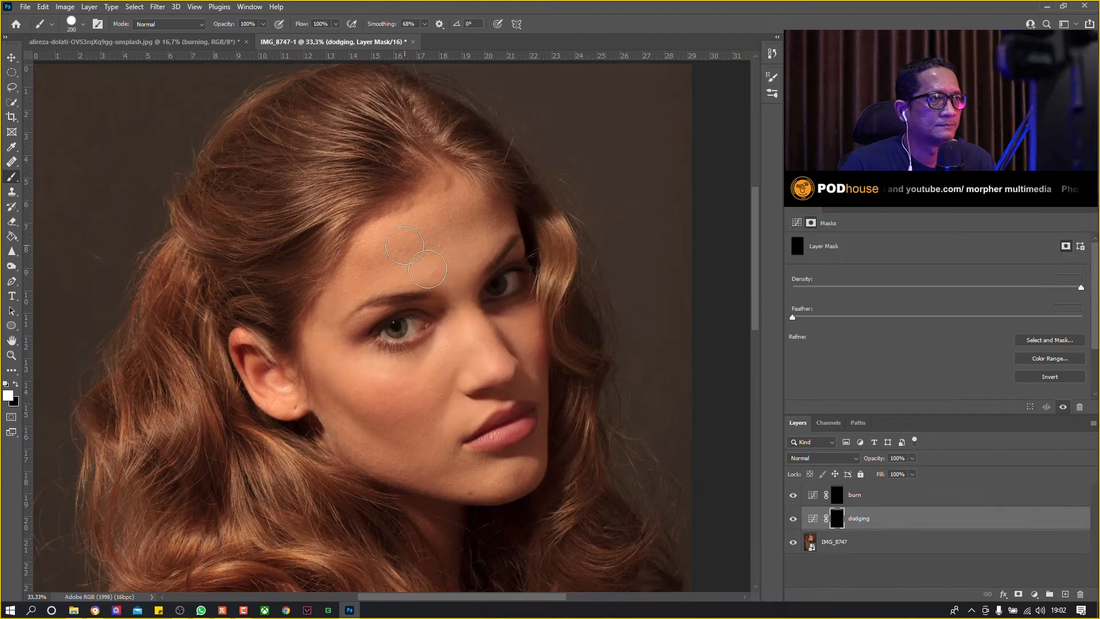
Step: Undo the first forehead stroke and paint a straight vertical highlight down the forehead on the dodging mask with a 150 px brush
mouse_move(416, 227)
mouse_down()
mouse_move(410, 259)
mouse_move(399, 239)
mouse_move(407, 256)
mouse_up()
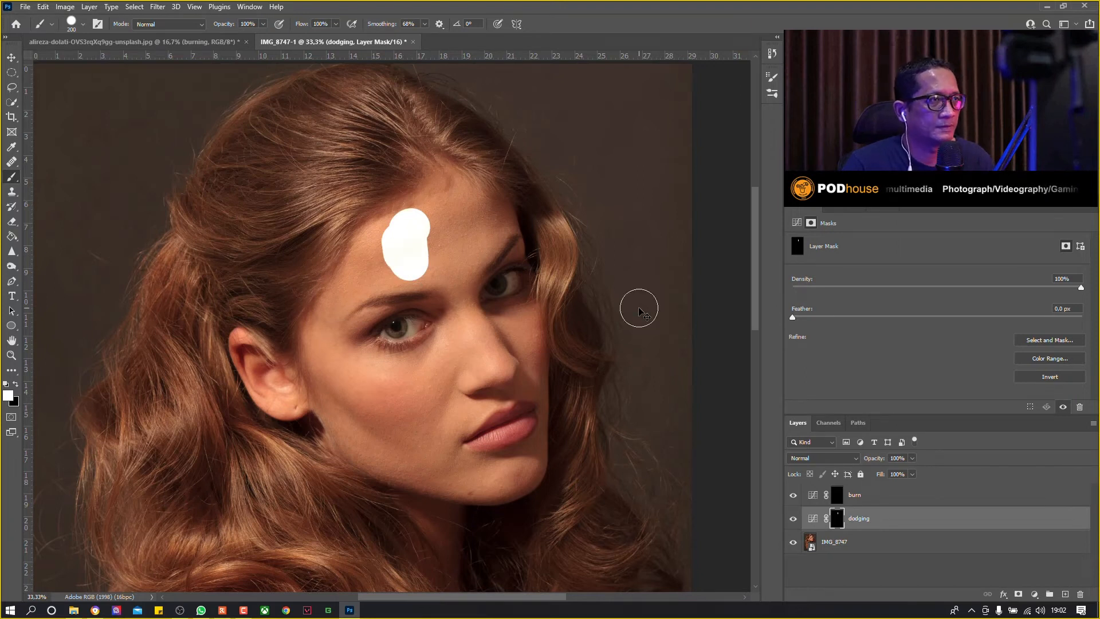
key(ctrl+z)
key(bracketleft)
key(bracketleft)
drag(399, 225, 407, 280)
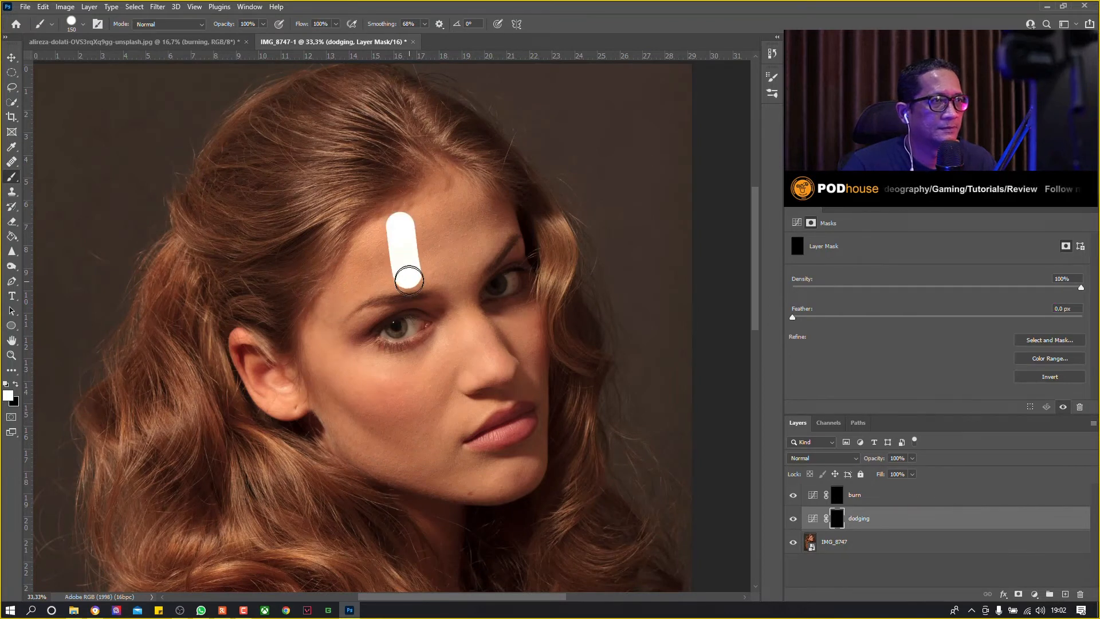
Step: Make white the foreground color and paint a straight highlight down the nose bridge on the dodging mask with a 60 px brush
key(bracketleft)
key(bracketleft)
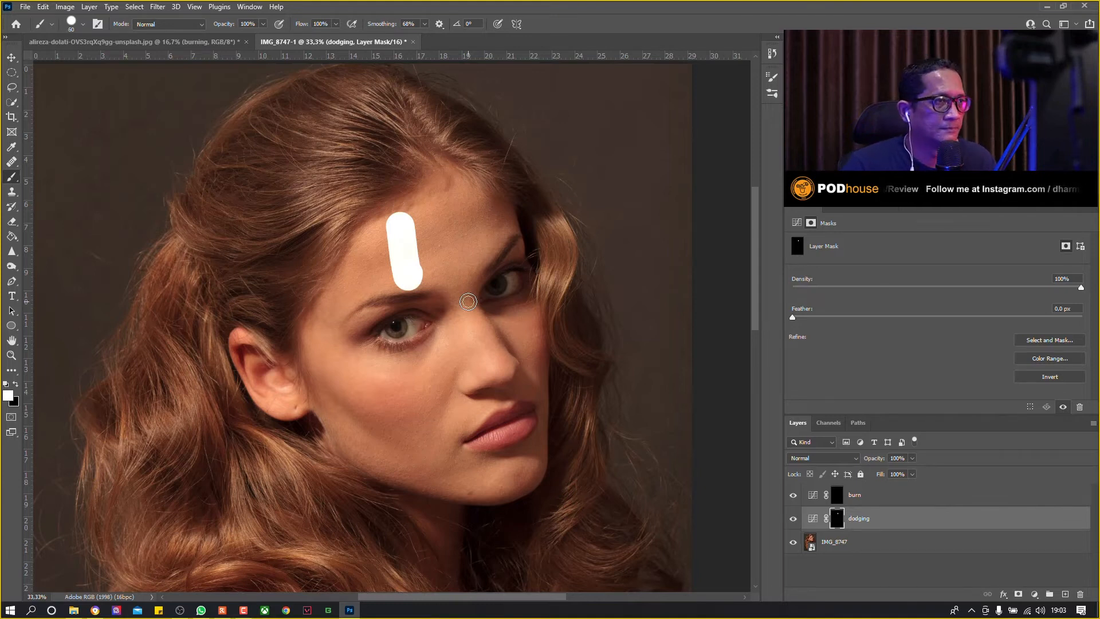
click(9, 396)
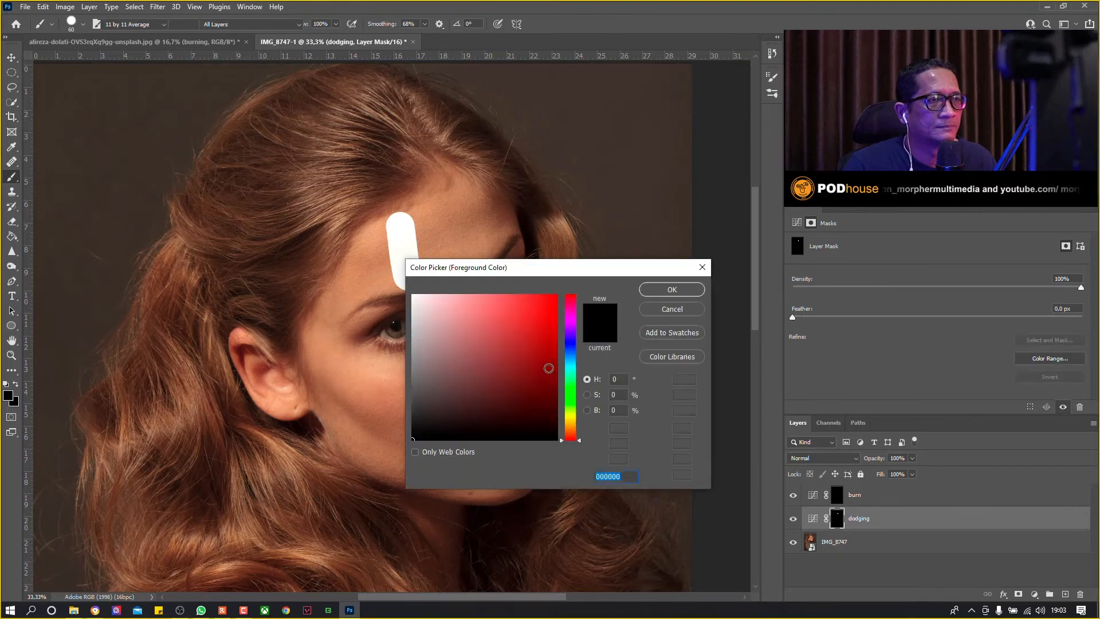
drag(441, 323, 382, 271)
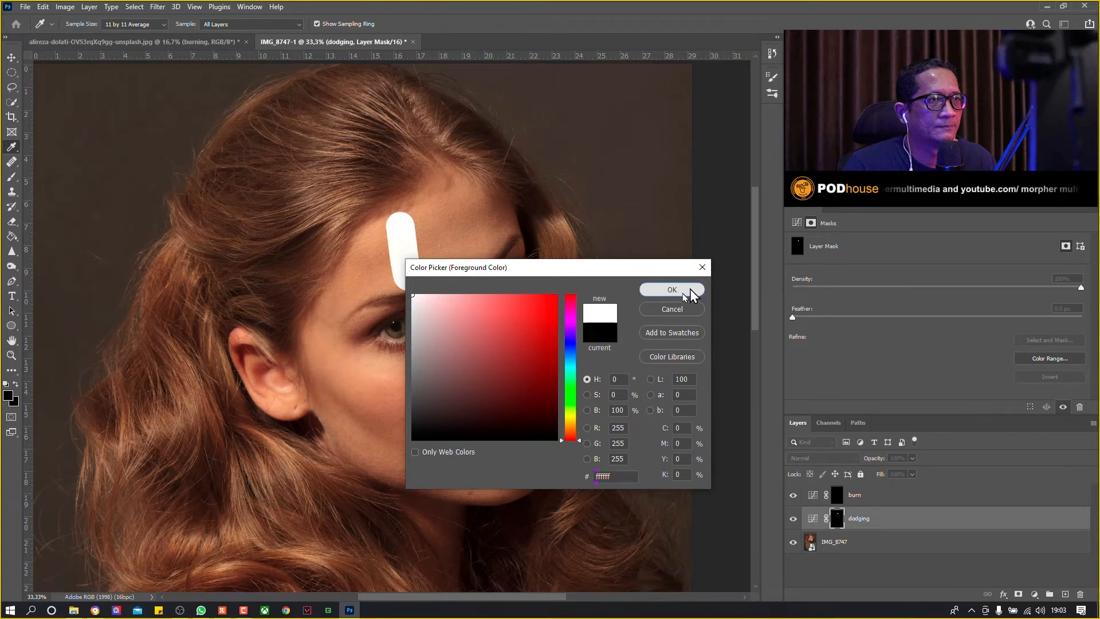
click(682, 311)
key(b)
key(x)
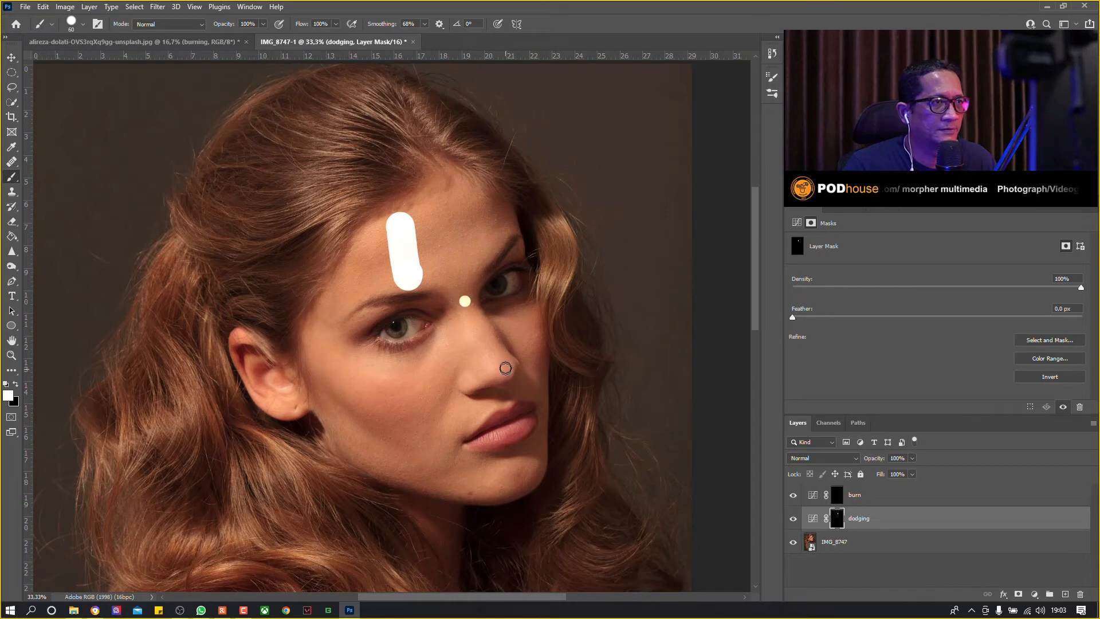
drag(465, 301, 504, 367)
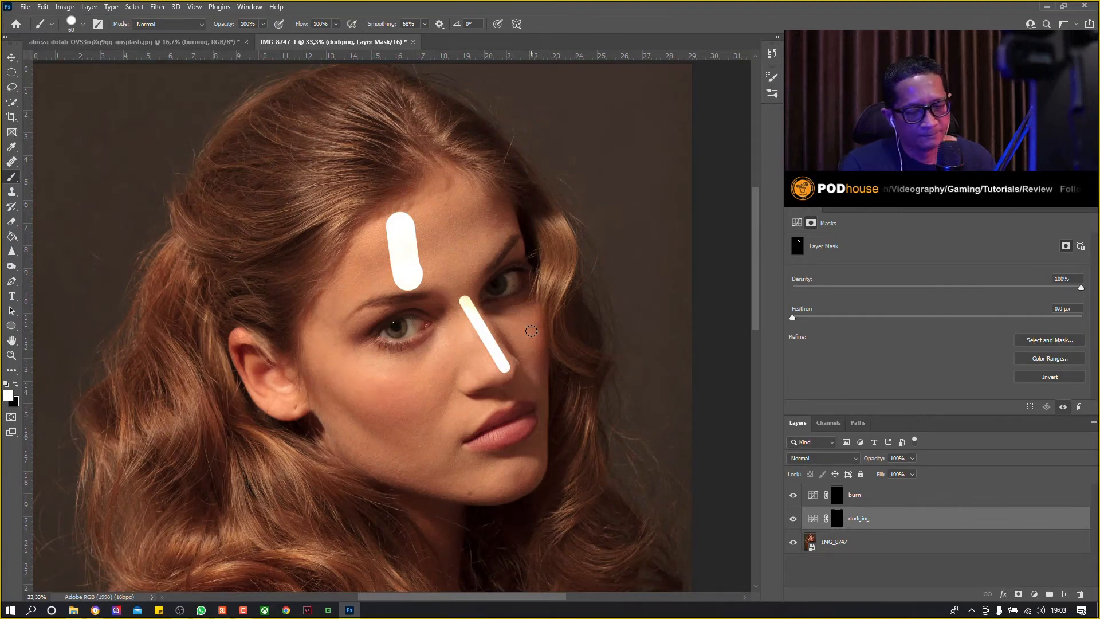
Step: Paint short highlights under both eyes, beside the upper lip and on the chin on the dodging mask
key(bracketright)
drag(523, 321, 519, 323)
drag(427, 361, 407, 371)
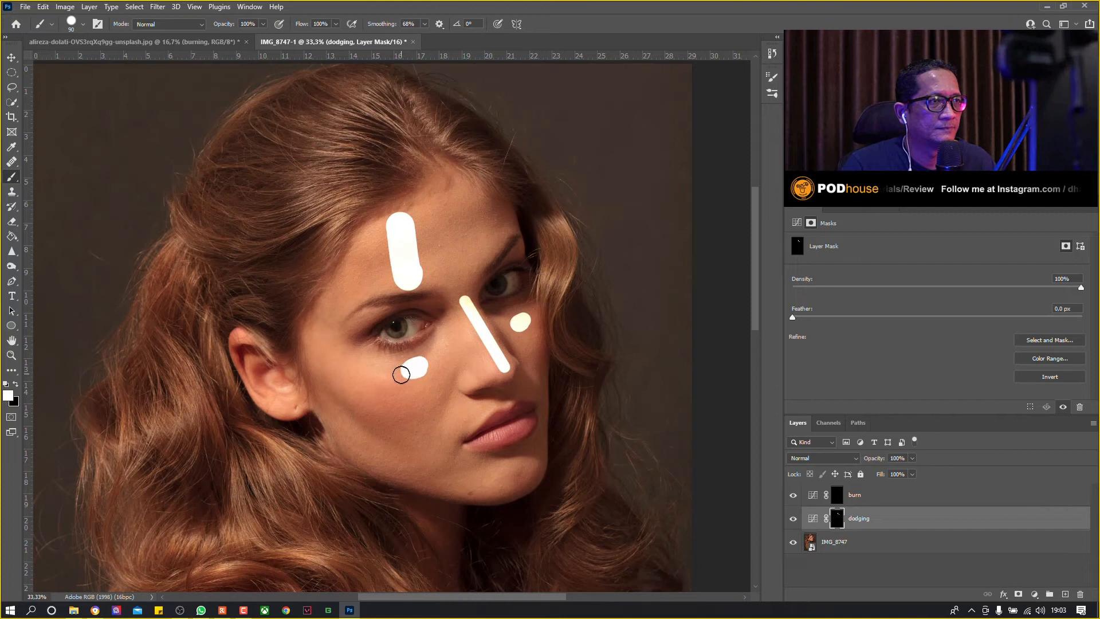
key(bracketleft)
drag(473, 412, 458, 429)
drag(525, 472, 503, 479)
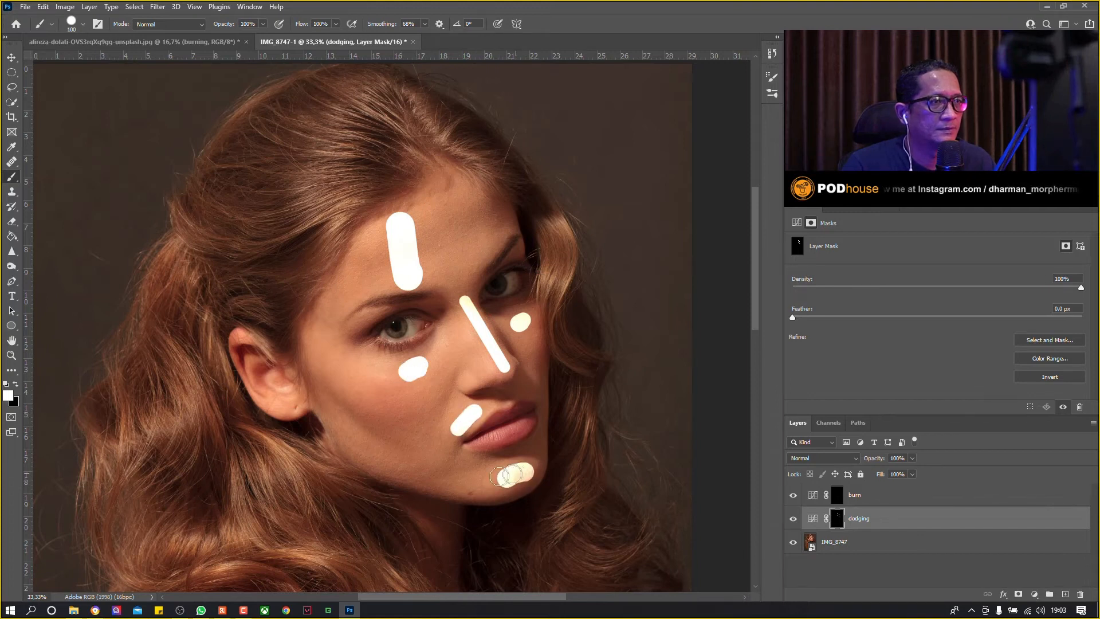
Step: Paint highlights along the near cheekbone and, with an 80 px brush, above the near jaw, and target the burn layer's mask
drag(331, 363, 382, 397)
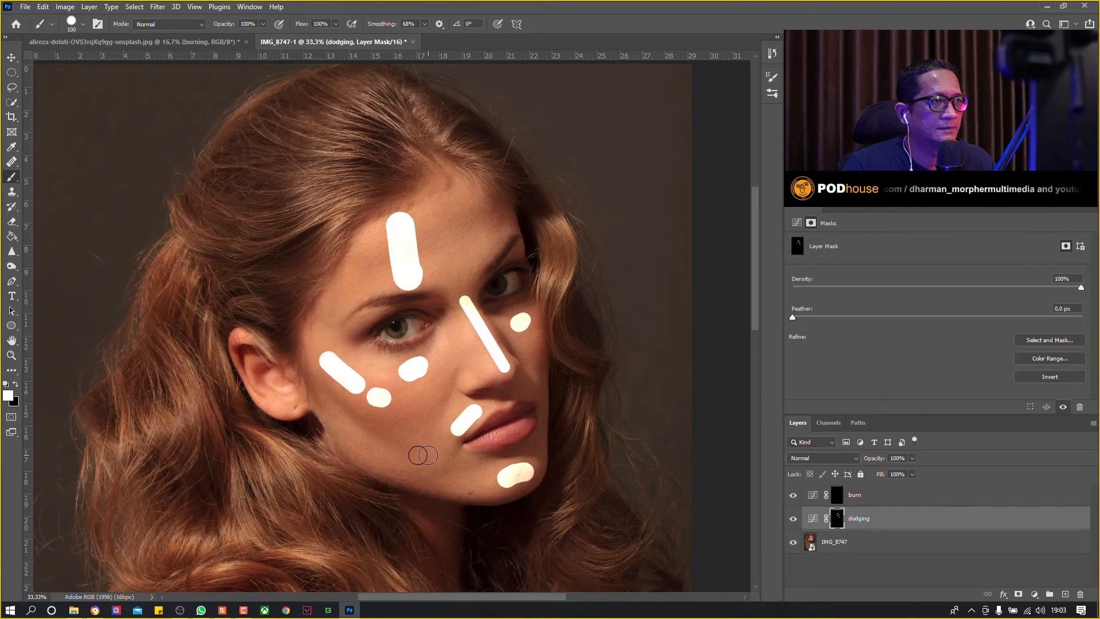
key(bracketleft)
key(bracketleft)
key(bracketleft)
drag(347, 431, 393, 456)
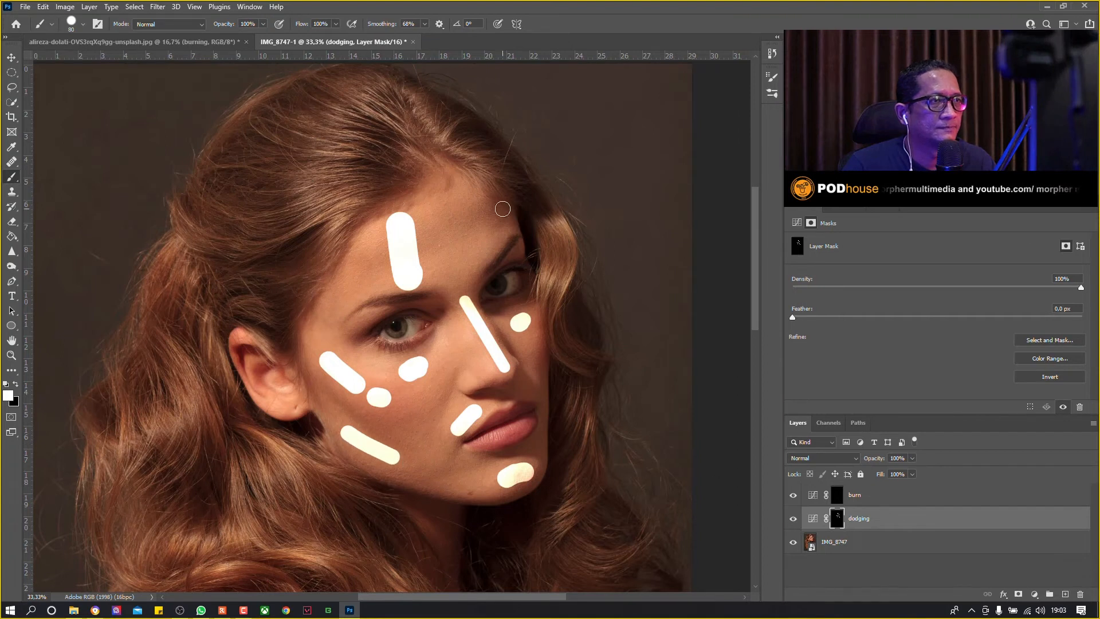
click(837, 500)
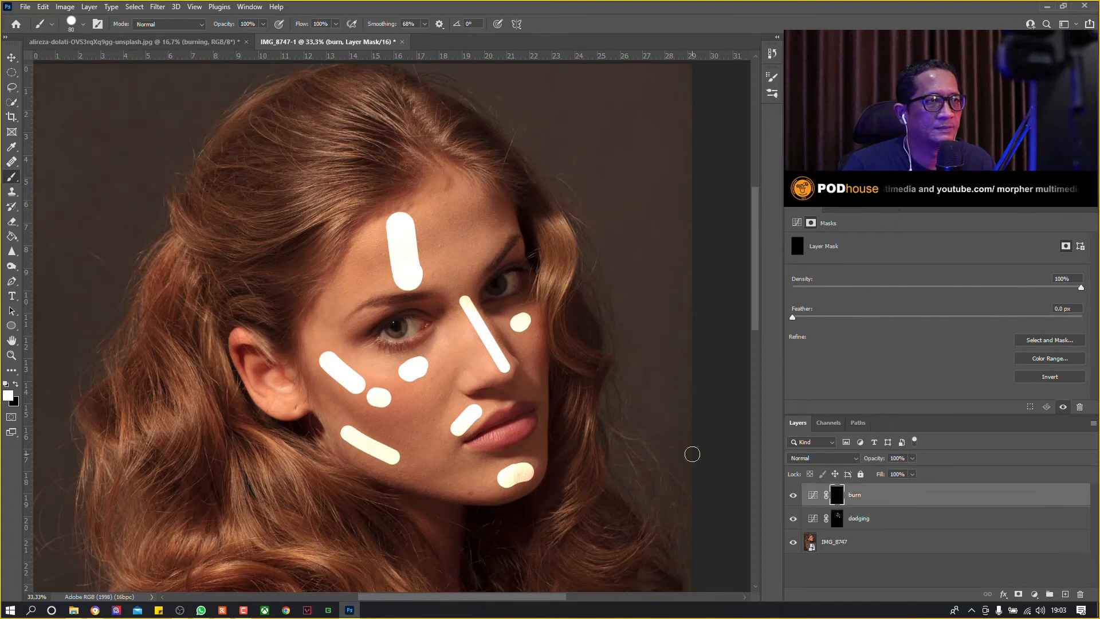
Step: Paint thick shadow strokes along both sides of the forehead hairline on the burn mask with a 175 px brush
key(bracketright)
key(bracketright)
key(bracketright)
key(bracketright)
key(bracketright)
drag(360, 204, 305, 309)
mouse_move(430, 184)
mouse_down()
mouse_move(497, 183)
mouse_move(534, 223)
mouse_up()
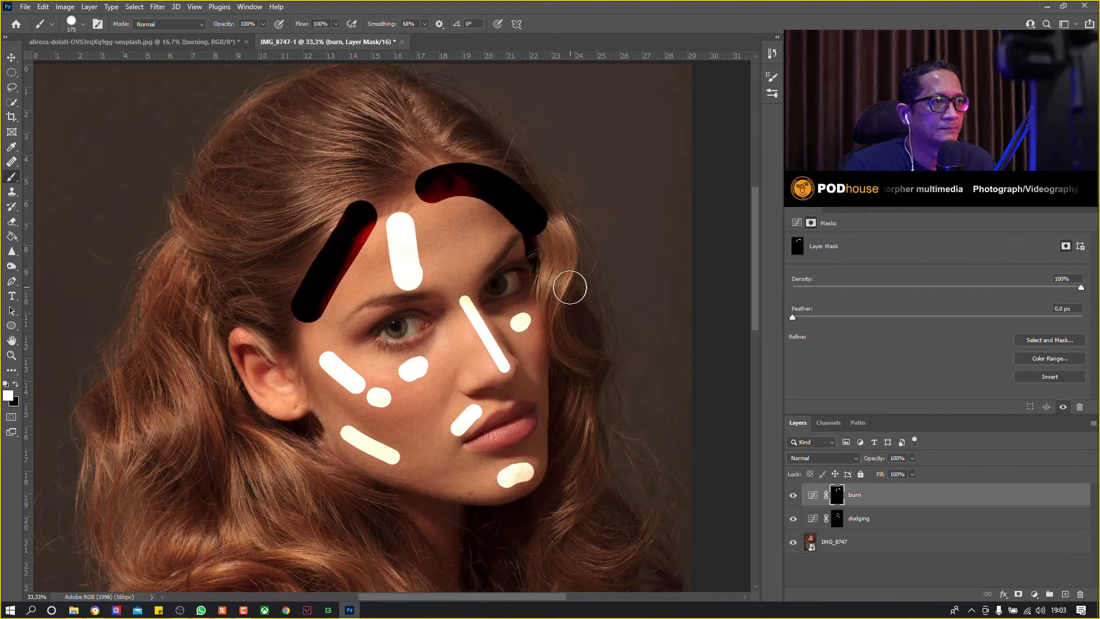
Step: Paint a shadow along the jawline and a 150 px shadow beneath the near cheekbone on the burn mask
key(bracketleft)
key(bracketleft)
key(bracketleft)
drag(389, 486, 482, 502)
key(bracketright)
key(bracketright)
drag(319, 391, 405, 423)
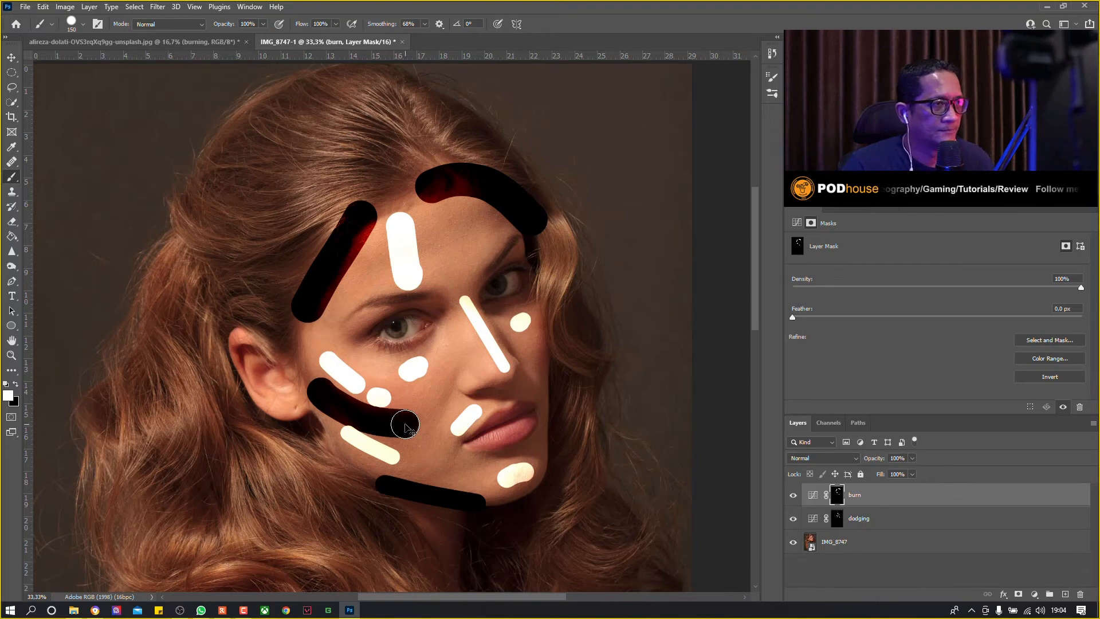
Step: Undo the thick cheek shadow and repaint it thinner beneath the near cheekbone with a 70 px brush
key(ctrl+z)
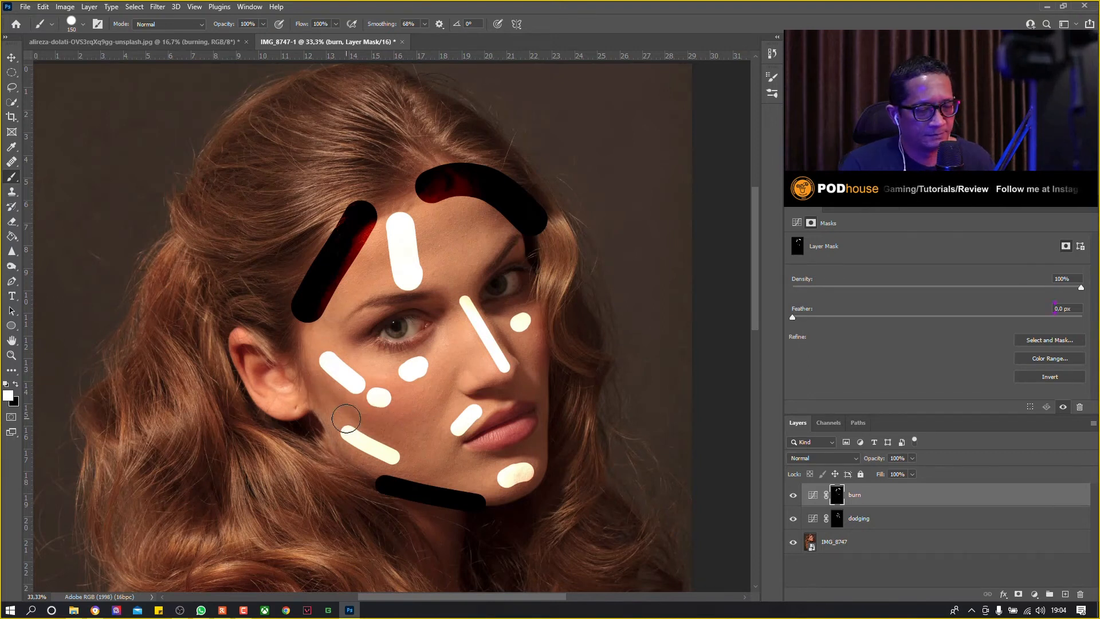
key(bracketleft)
key(bracketleft)
key(bracketleft)
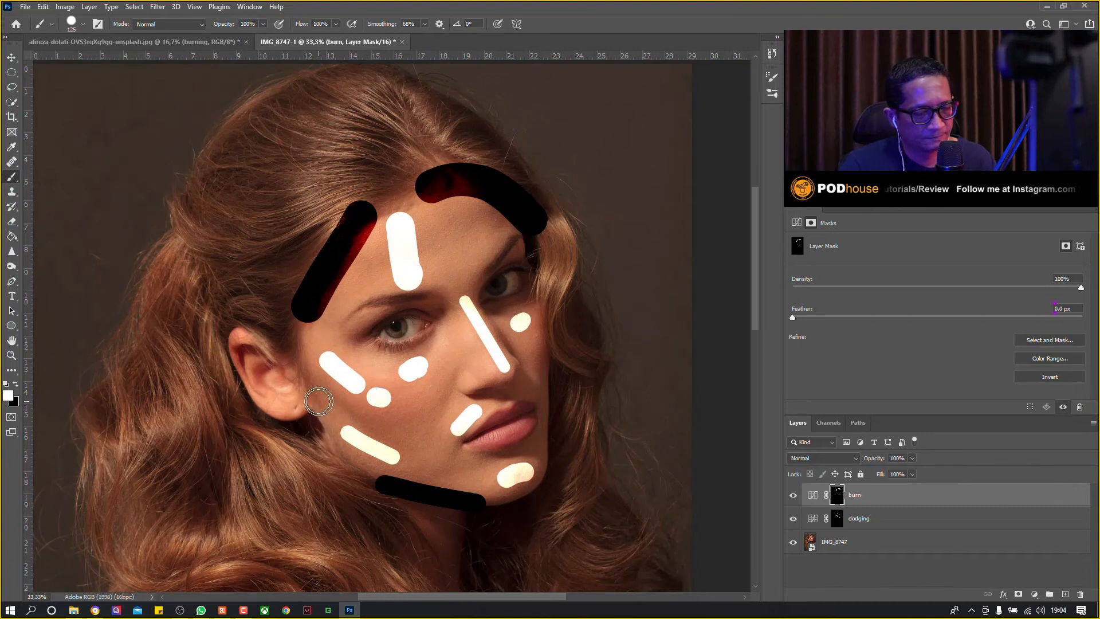
key(bracketleft)
drag(323, 394, 400, 423)
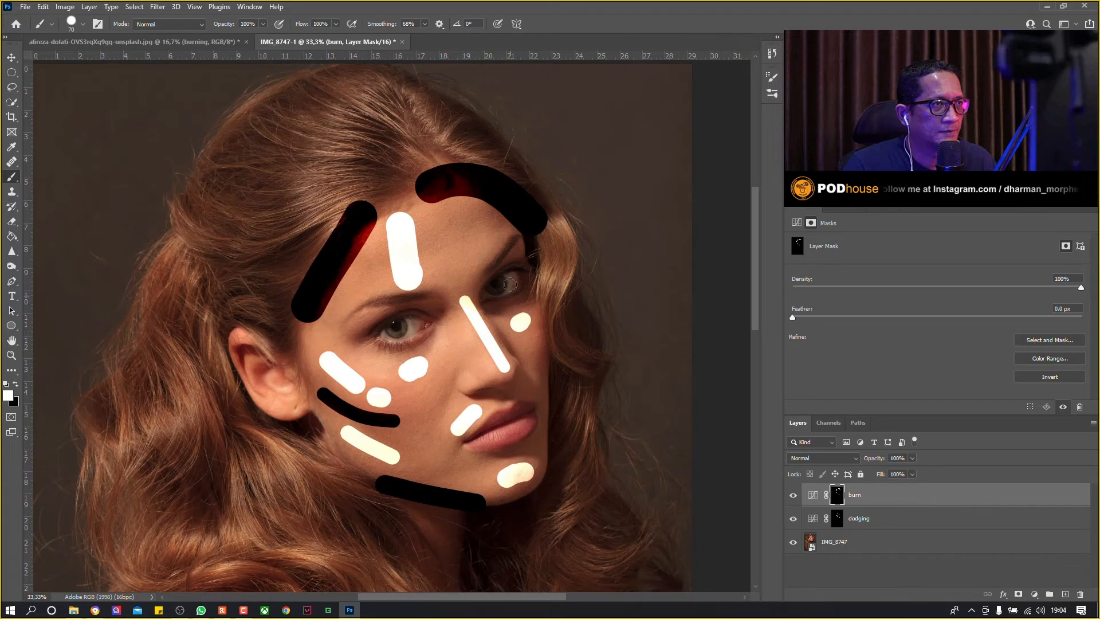
Step: Undo all burn mask strokes and paint thinner shadows along both sides of the forehead hairline and beneath the near cheekbone
key(ctrl+BackSpace)
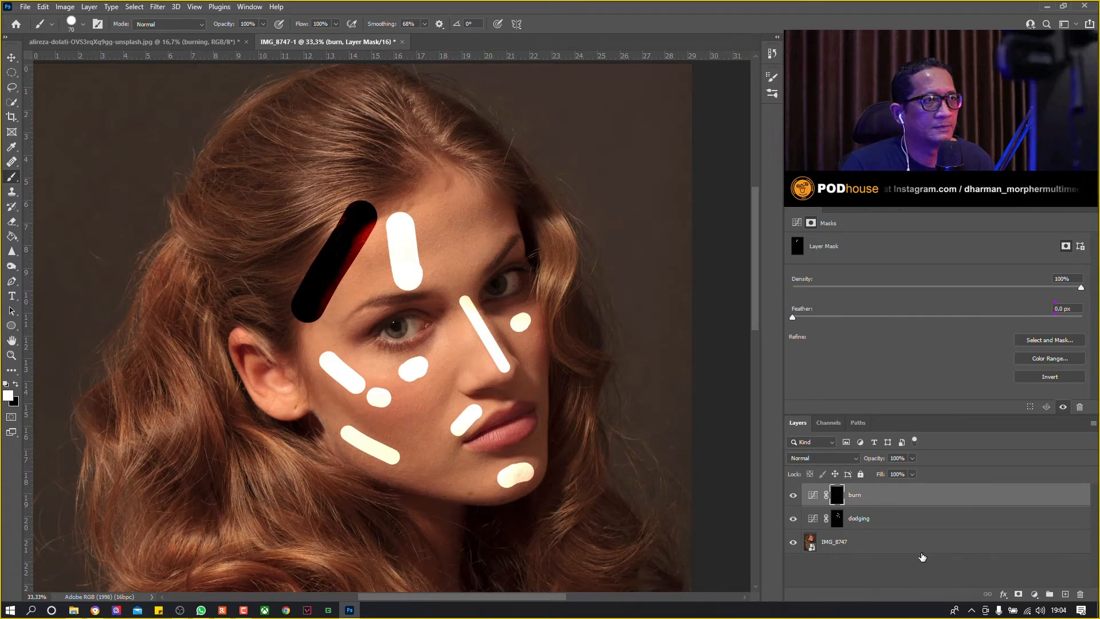
drag(363, 232, 311, 313)
mouse_move(457, 183)
mouse_down()
mouse_move(497, 191)
mouse_move(514, 219)
mouse_move(506, 247)
mouse_up()
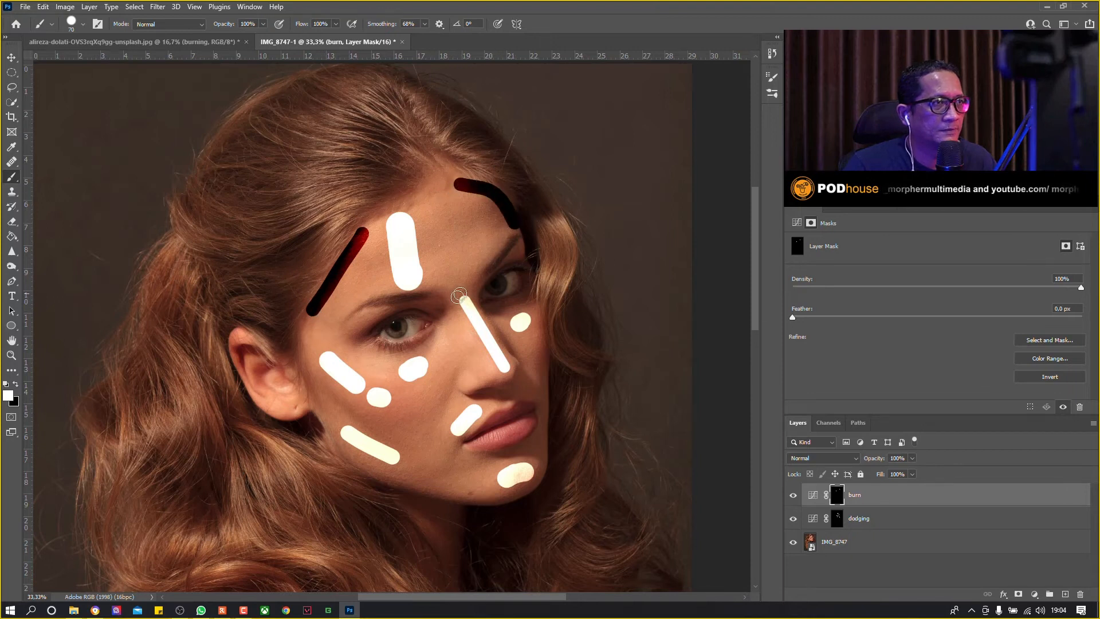
mouse_move(315, 376)
mouse_down()
mouse_move(365, 421)
mouse_move(410, 419)
mouse_up()
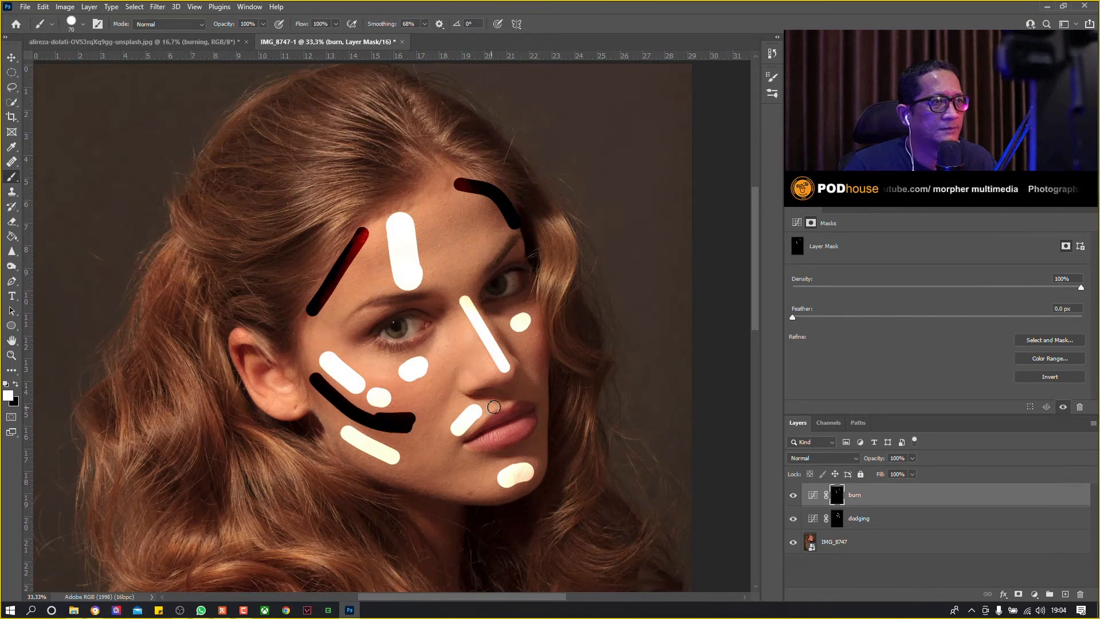
Step: Paint shadows below the lower lip, on the far cheek's edge and along the jawline, checking them against the contouring reference in Chrome
drag(523, 445, 502, 448)
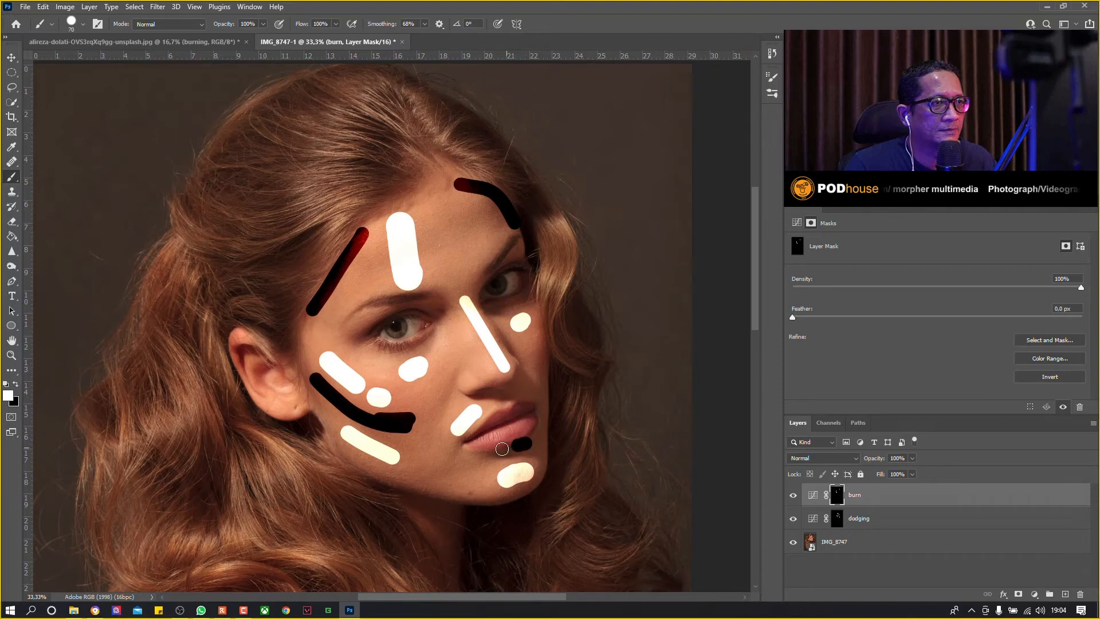
key(ctrl+z)
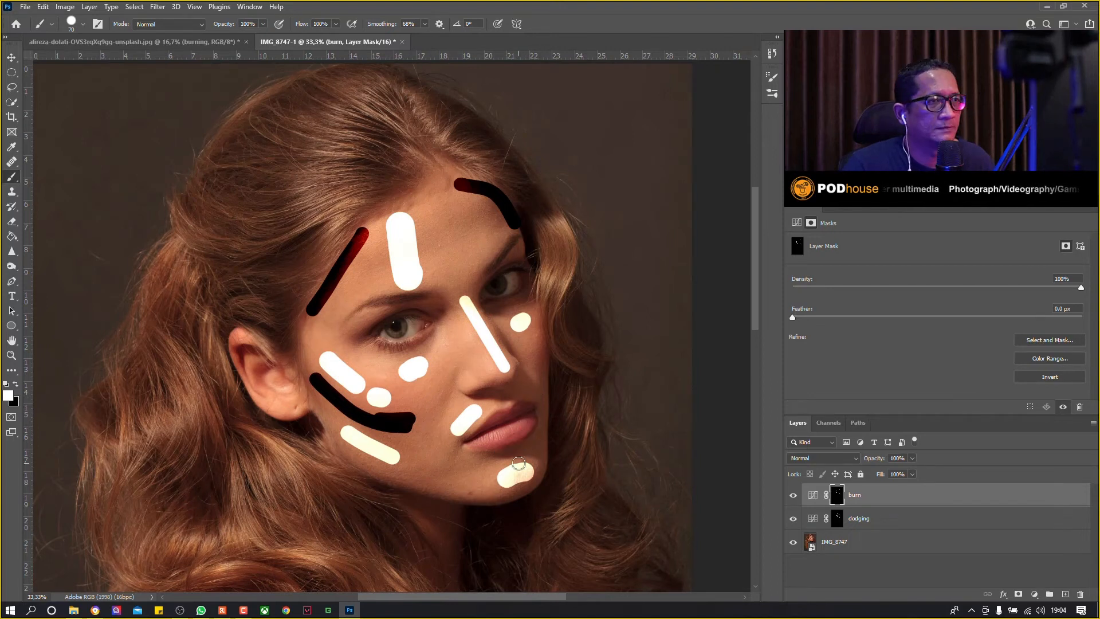
click(517, 451)
mouse_move(550, 369)
mouse_down()
mouse_move(548, 342)
mouse_move(546, 383)
mouse_up()
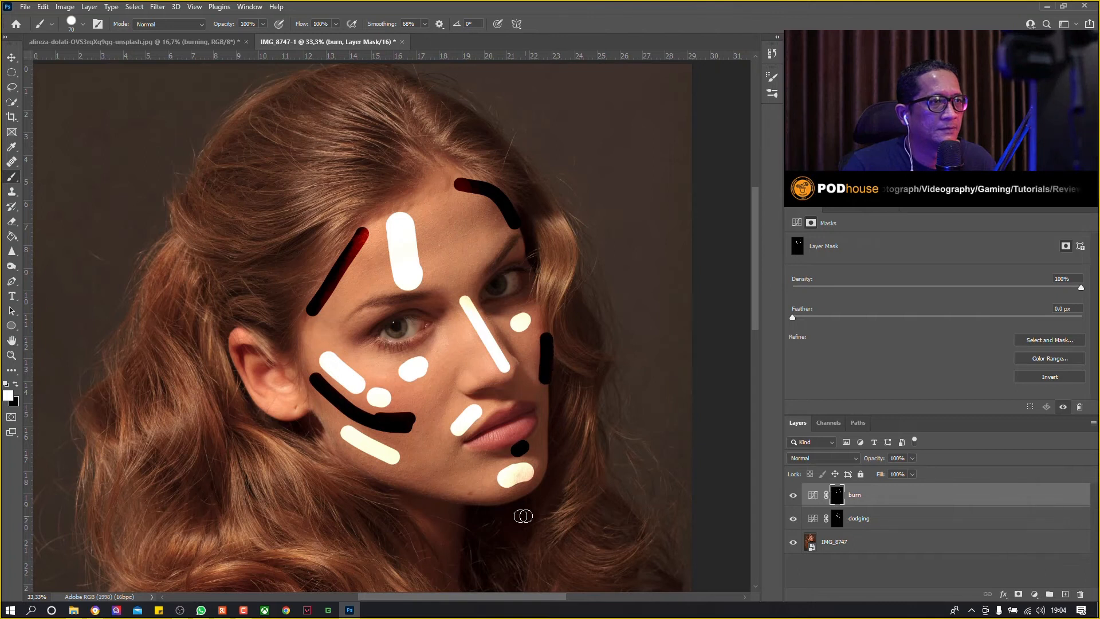
drag(479, 509, 343, 462)
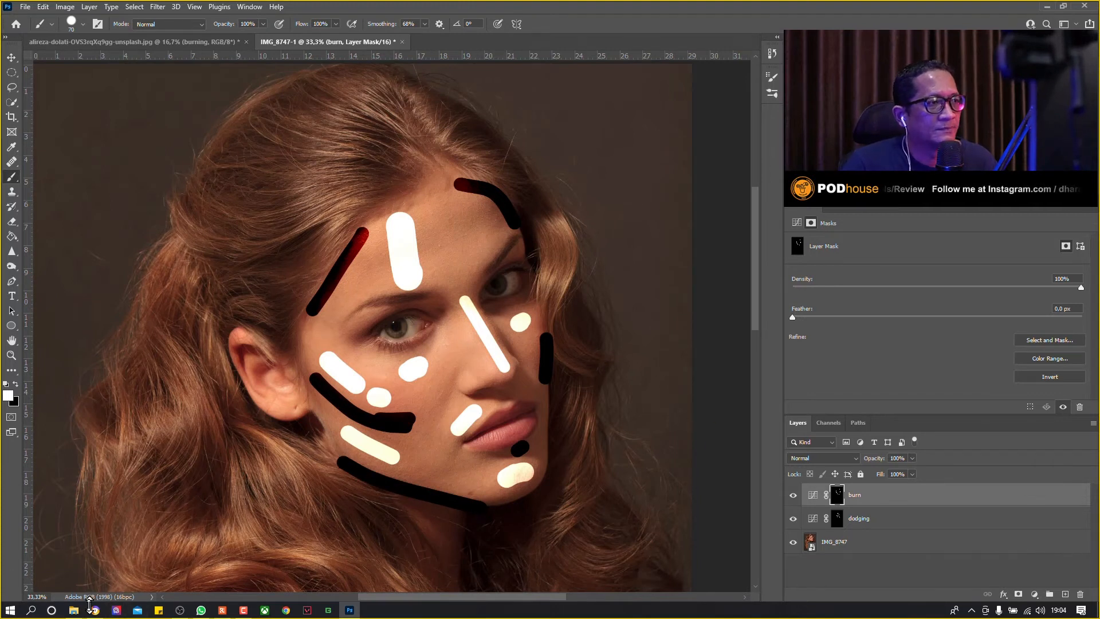
click(95, 611)
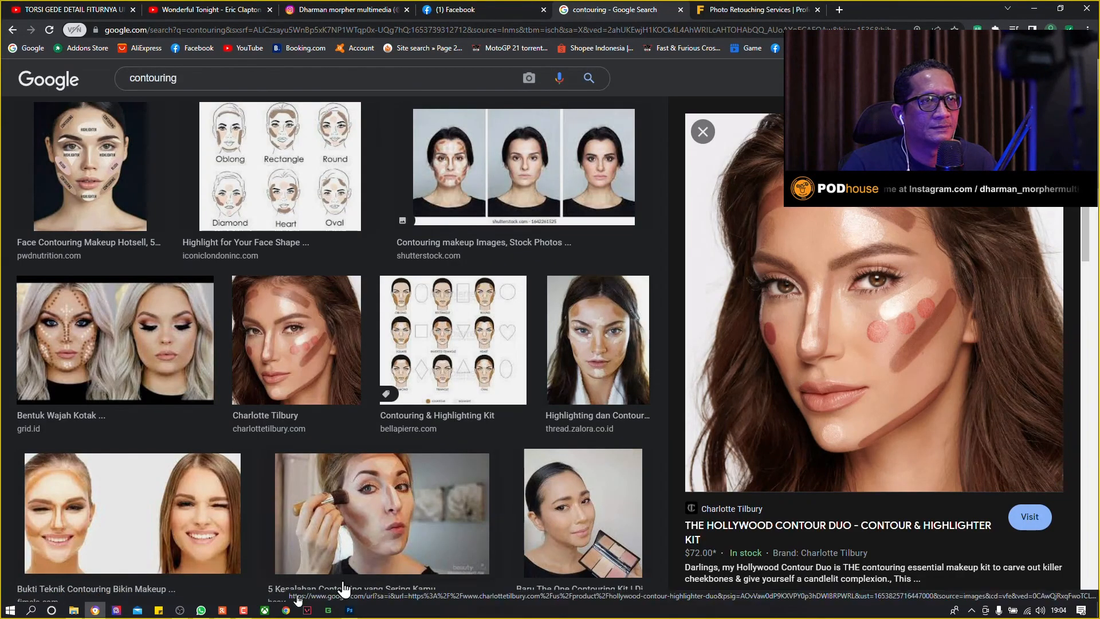
click(350, 611)
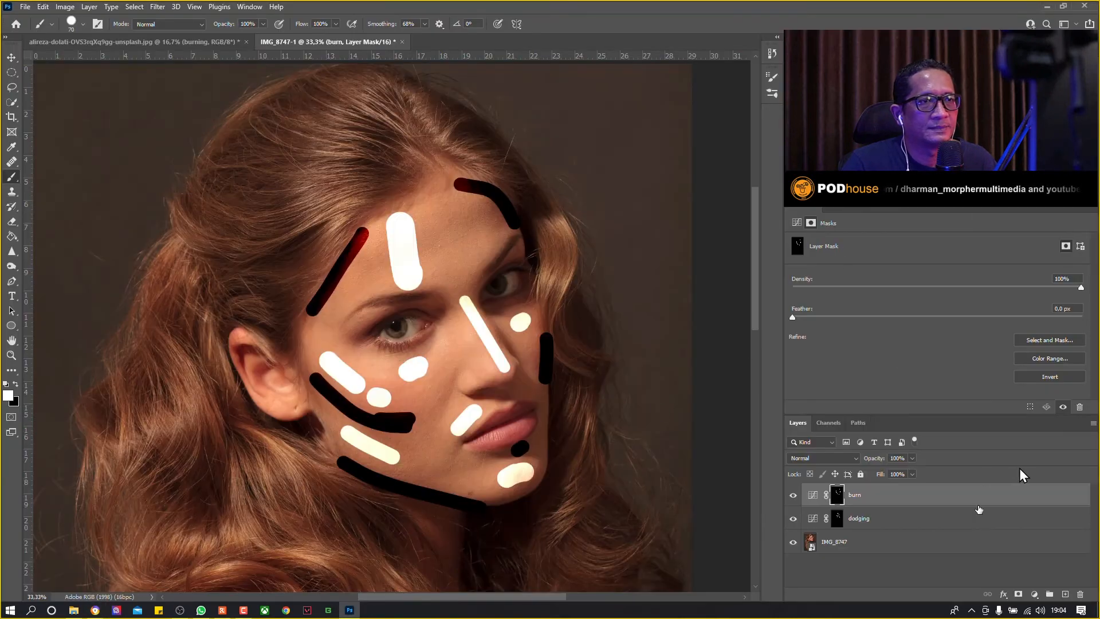
Step: Feather the dodging layer's mask to 126.5 px and toggle the layer's visibility to compare the effect
click(864, 524)
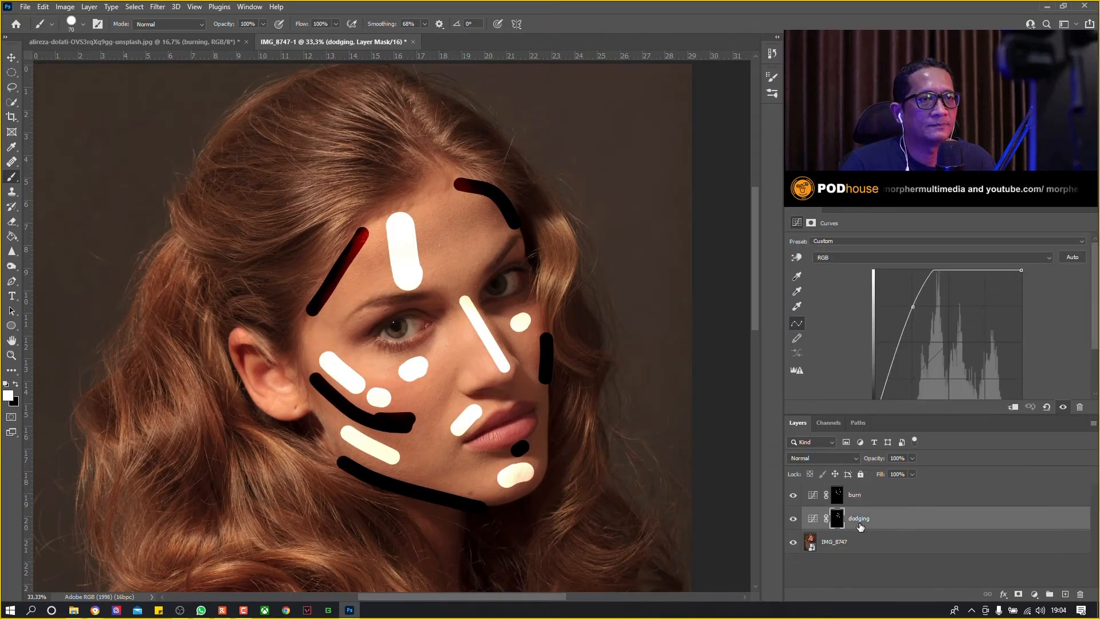
click(837, 523)
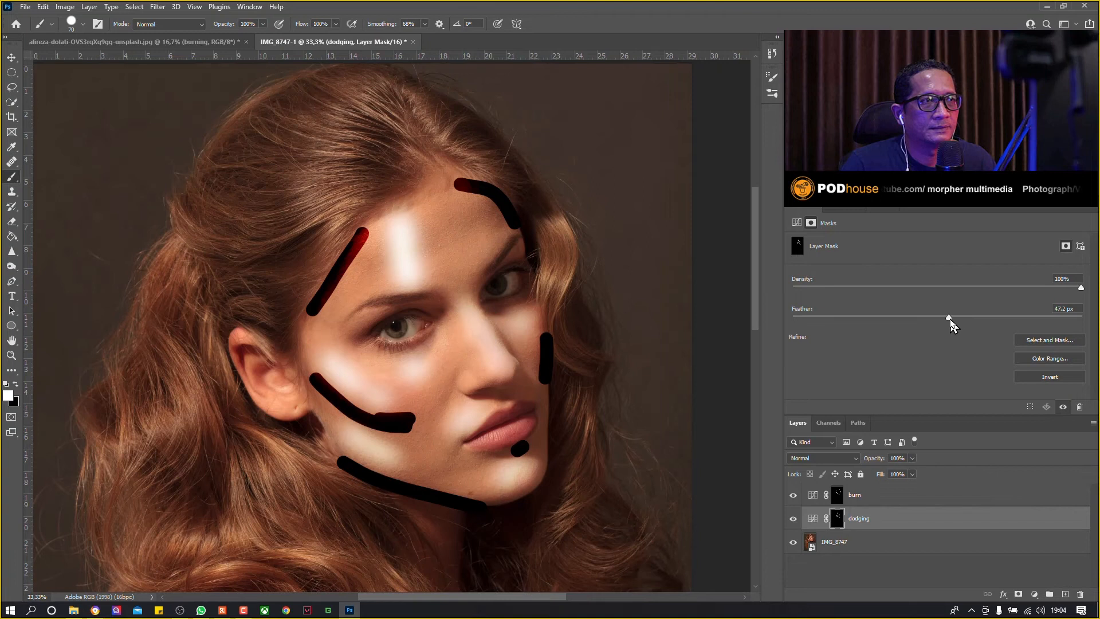
mouse_move(988, 321)
mouse_down()
mouse_move(1008, 321)
mouse_move(997, 321)
mouse_up()
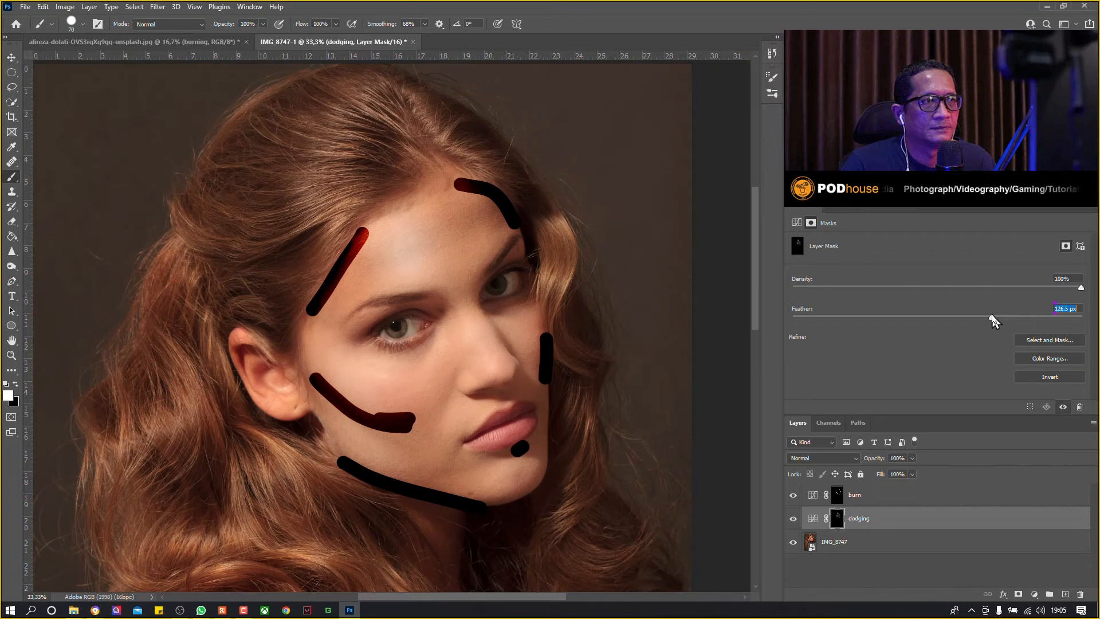
click(794, 519)
click(794, 519)
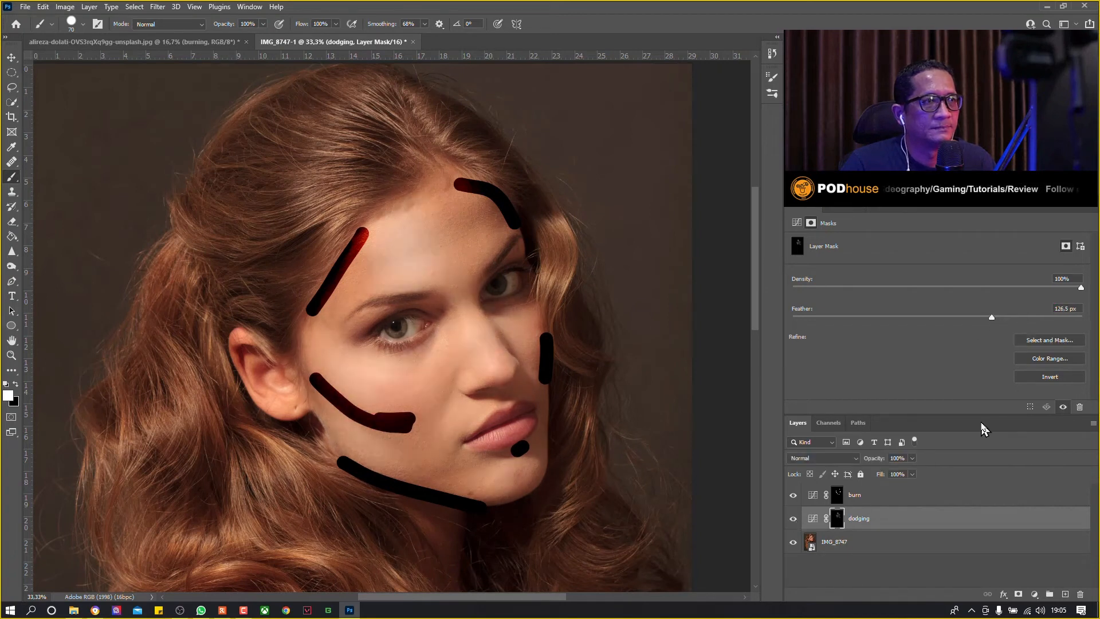
Step: Feather the burn layer's mask to 124.3 px and toggle the layer's visibility to compare the effect
click(874, 497)
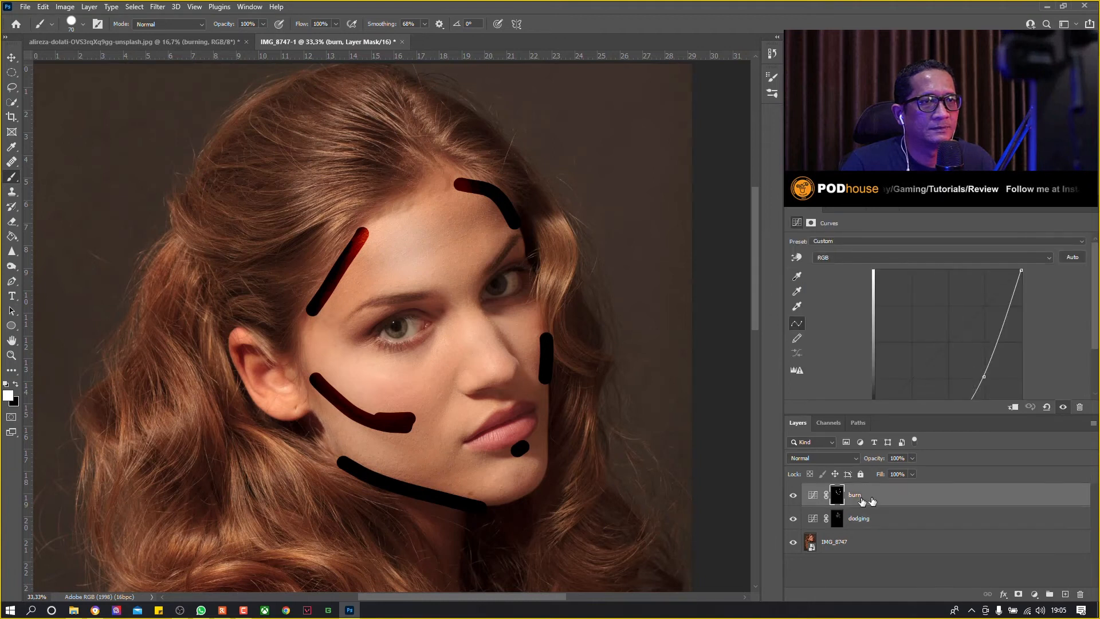
click(838, 496)
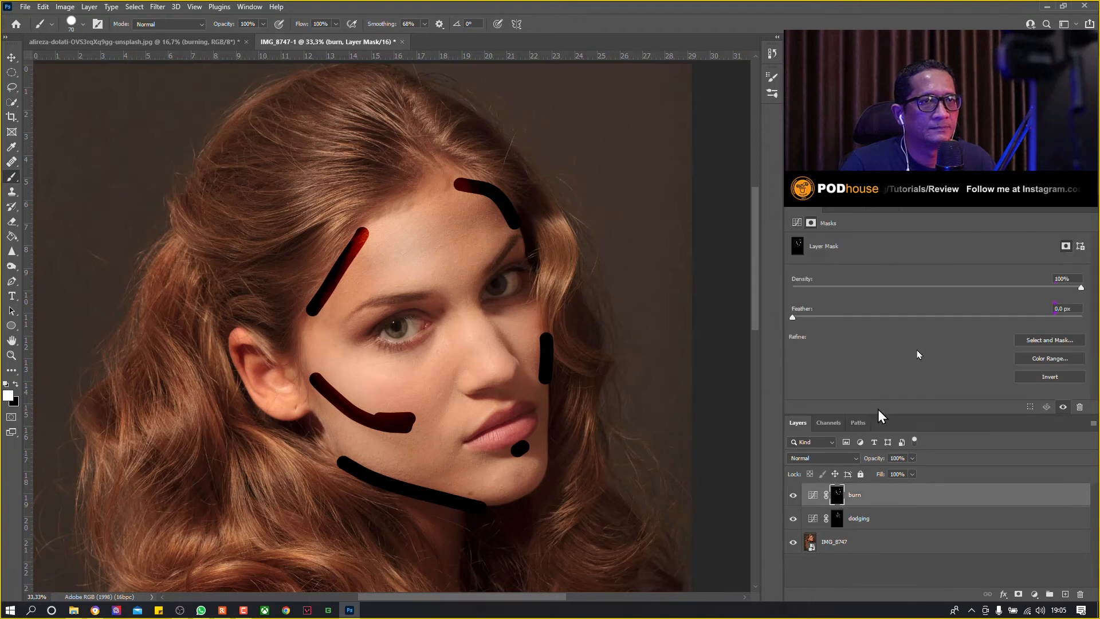
drag(897, 322, 991, 321)
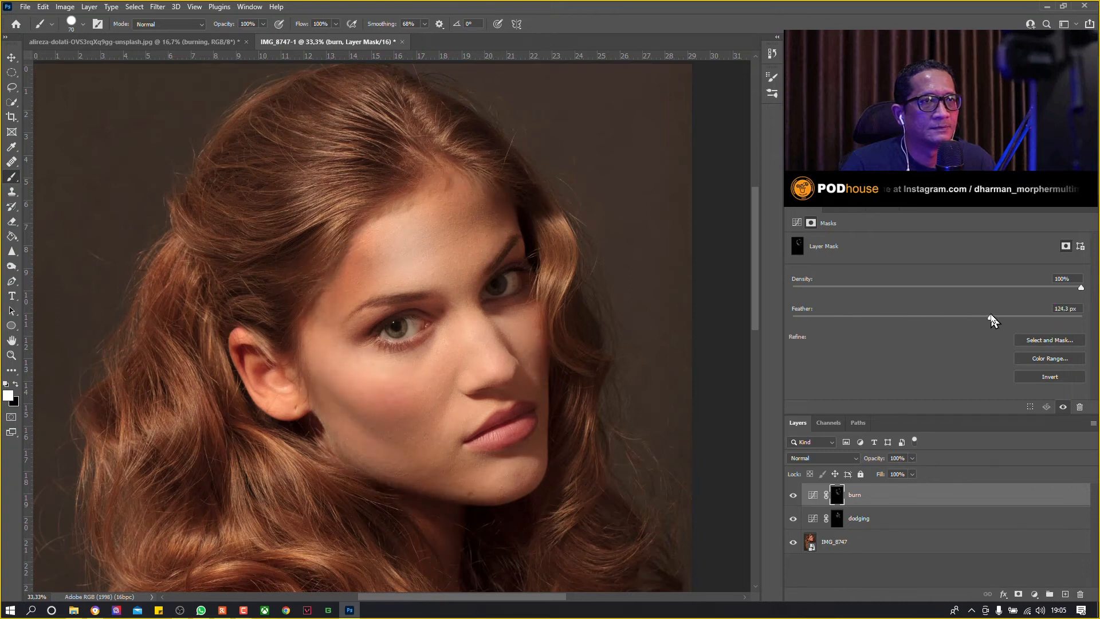
click(794, 497)
click(795, 500)
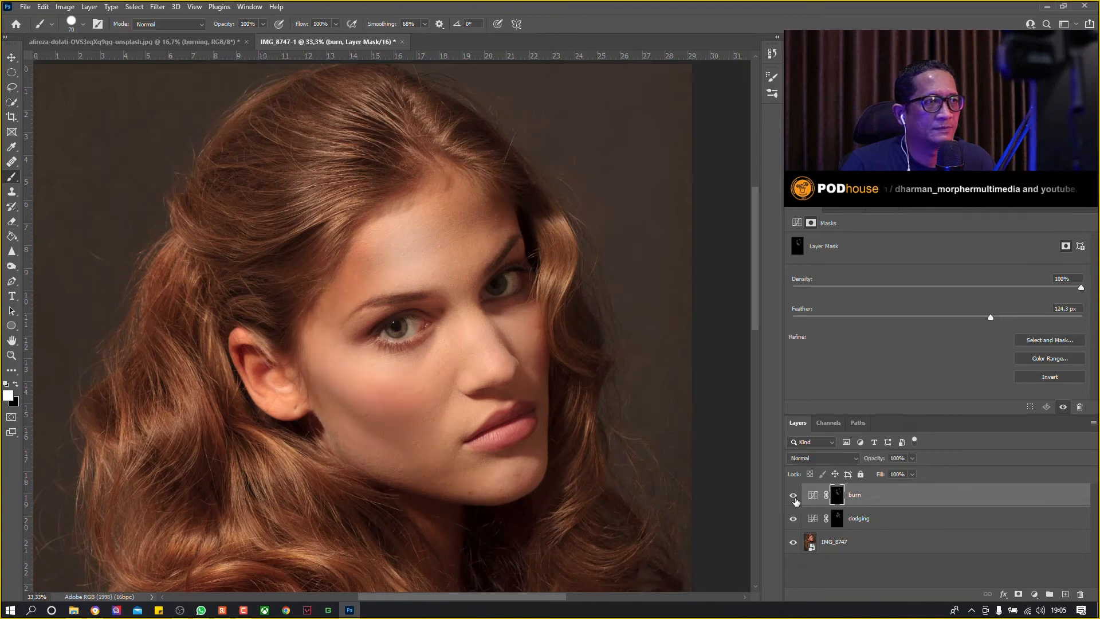
click(795, 500)
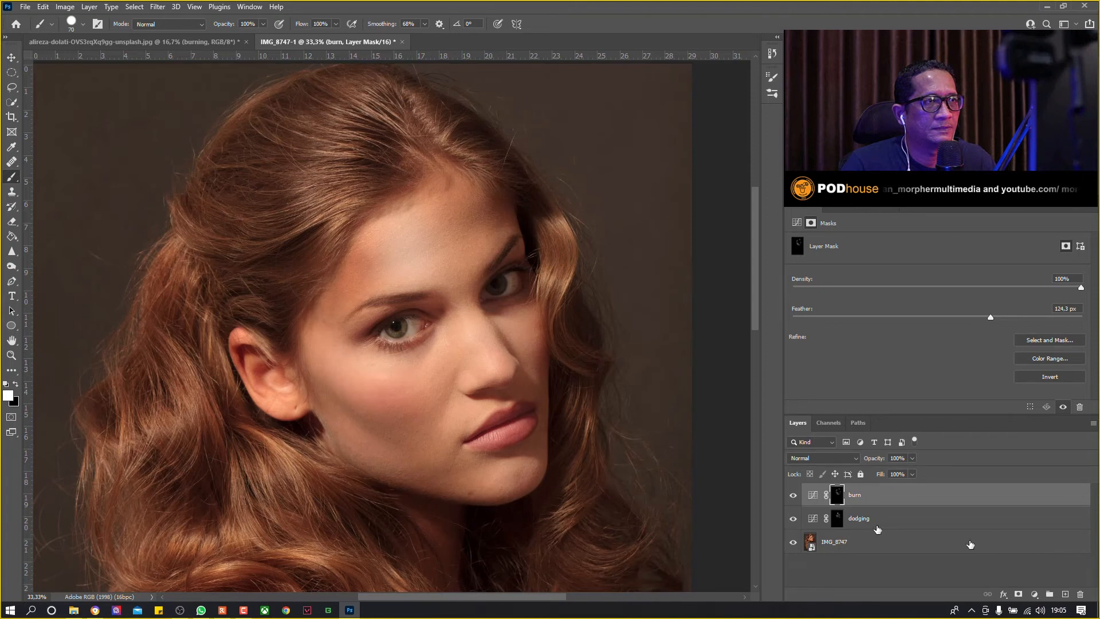
Step: In the dodging layer's Blend If settings, split the Underlying Layer's white slider to 155 / 255 and apply it
click(957, 524)
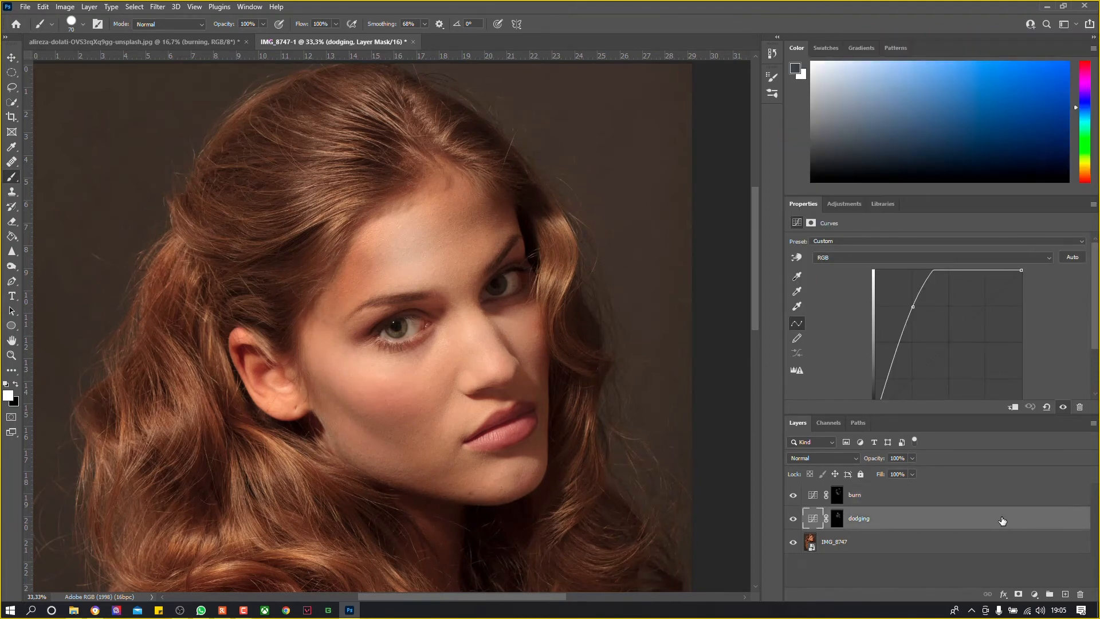
double_click(996, 525)
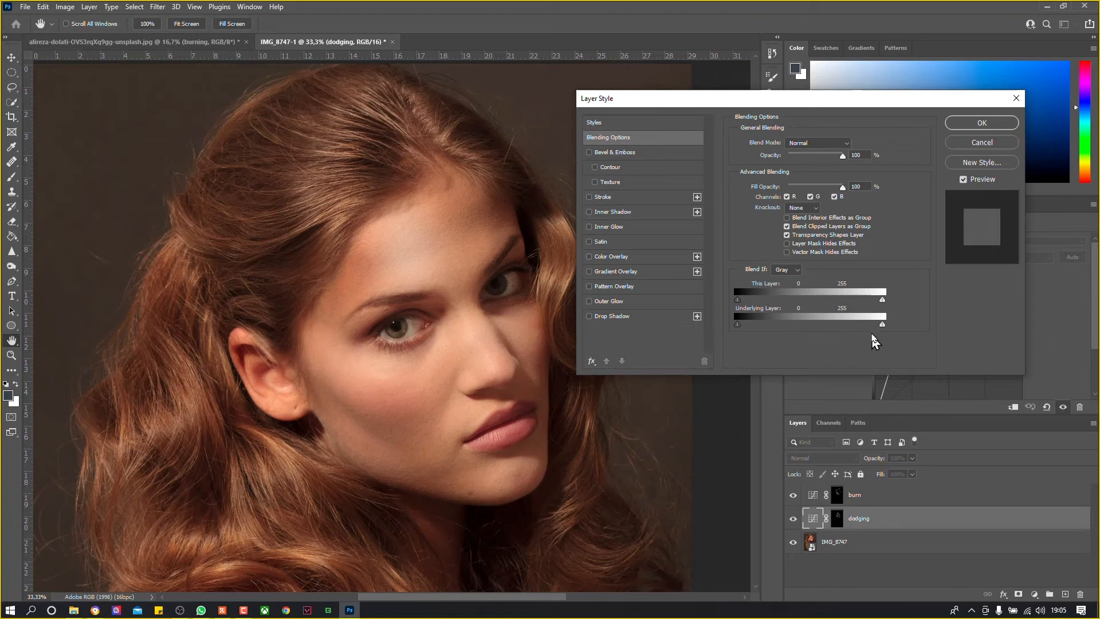
key(alt)
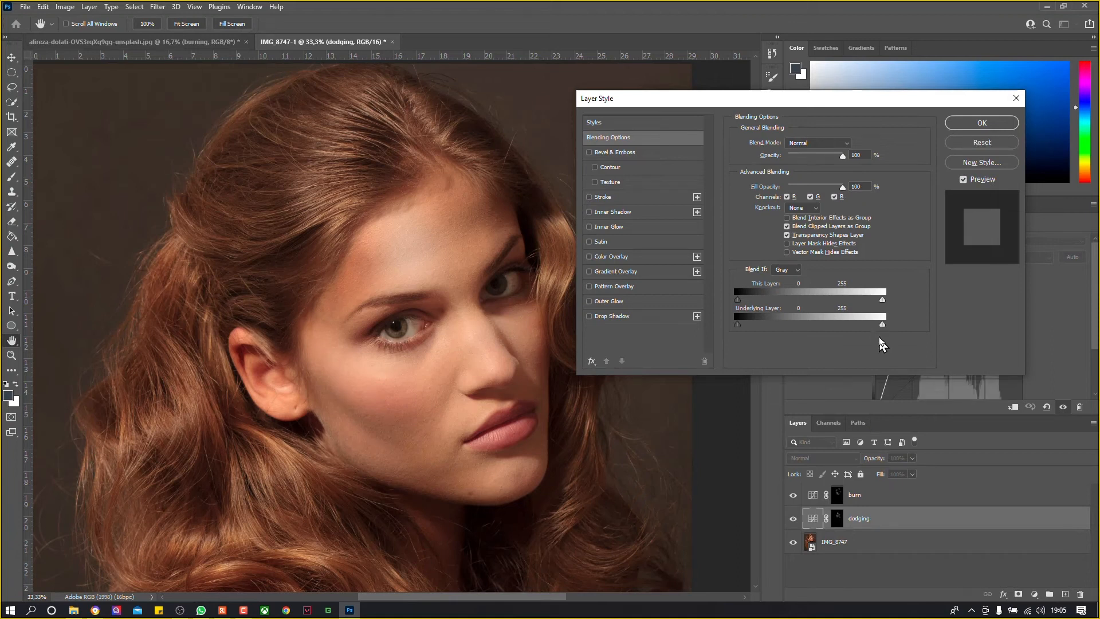
drag(881, 325, 825, 327)
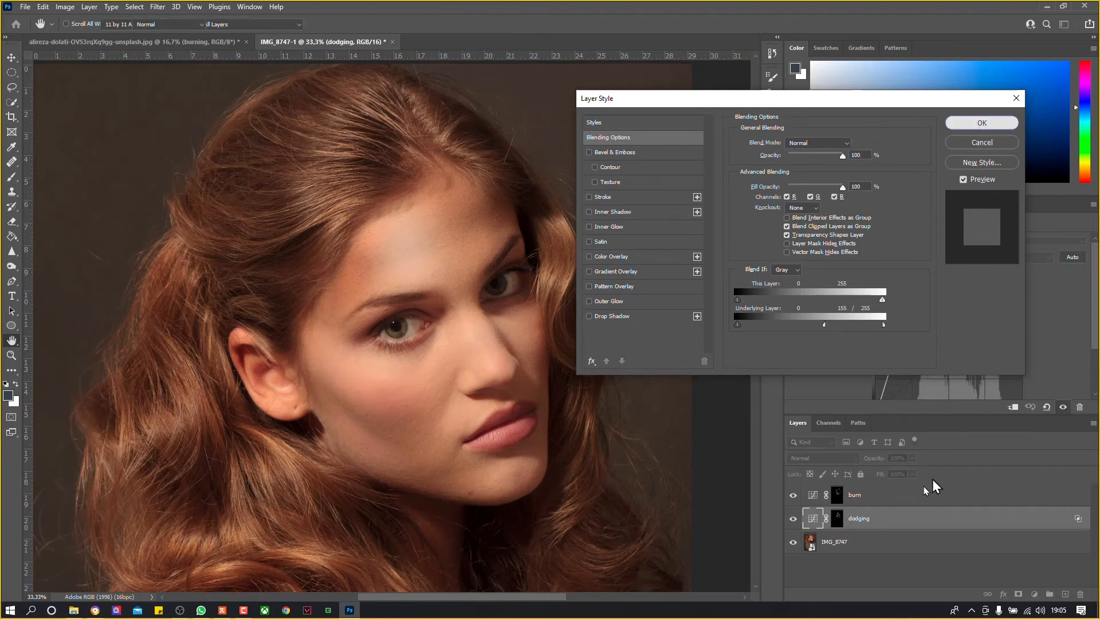
click(980, 126)
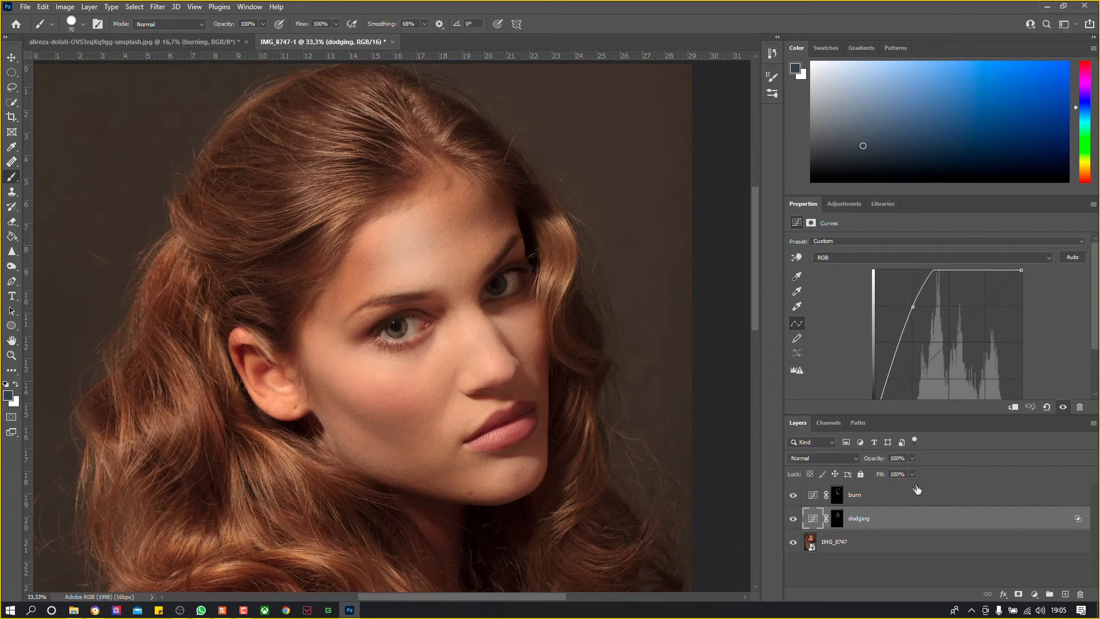
Step: In the burn layer's Blend If settings, split the Underlying Layer's black slider to 0 / 153 and apply it
click(932, 497)
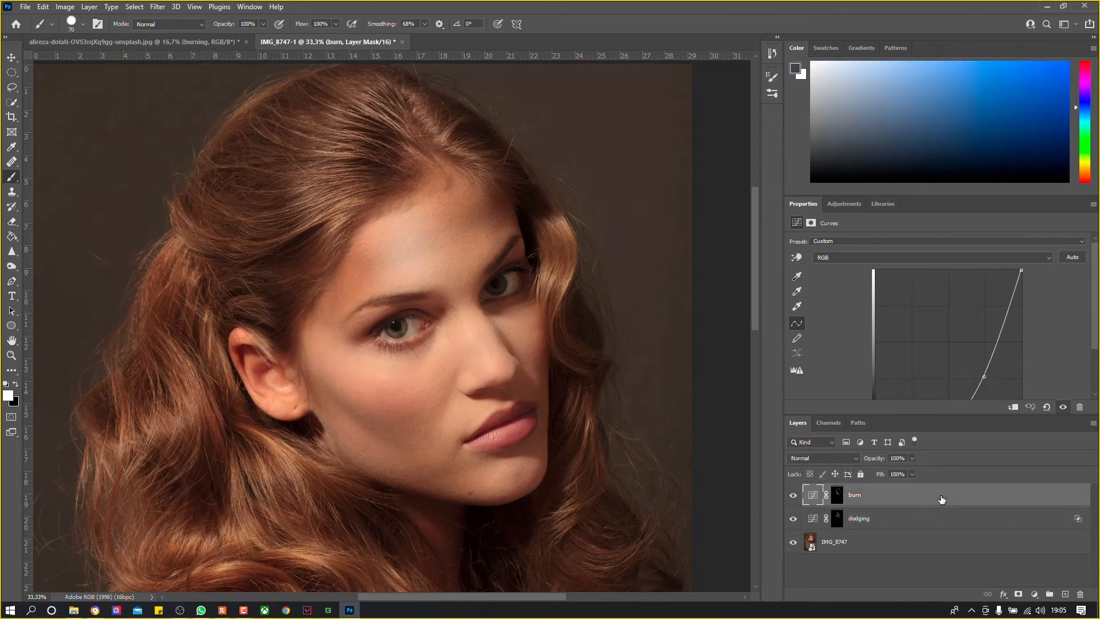
double_click(941, 498)
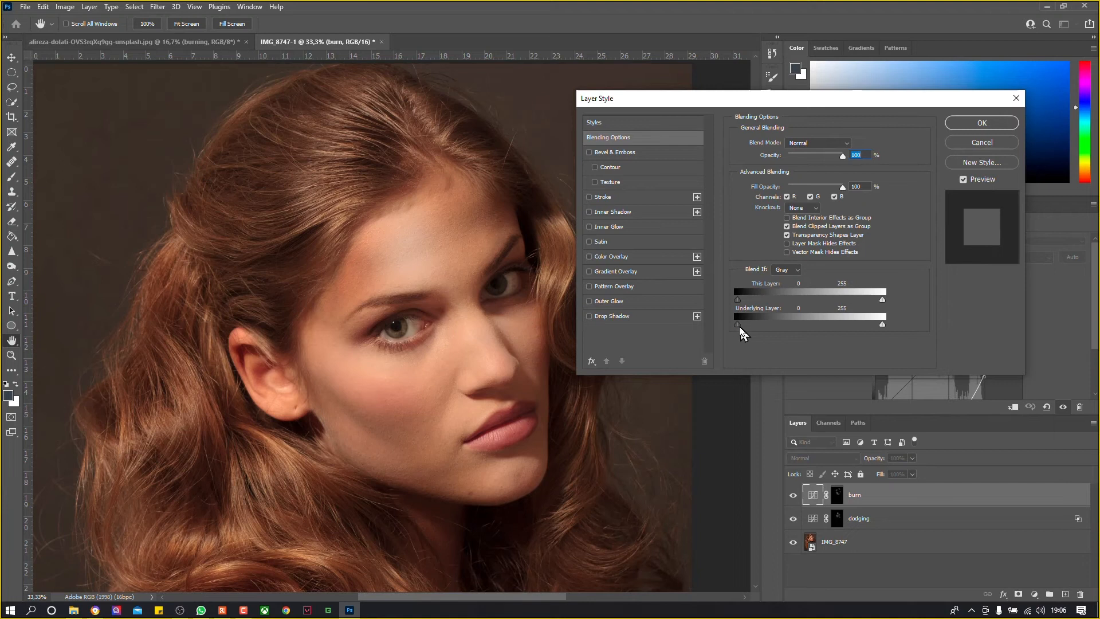
key(alt)
mouse_move(739, 328)
mouse_down()
mouse_move(859, 327)
mouse_move(832, 332)
mouse_up()
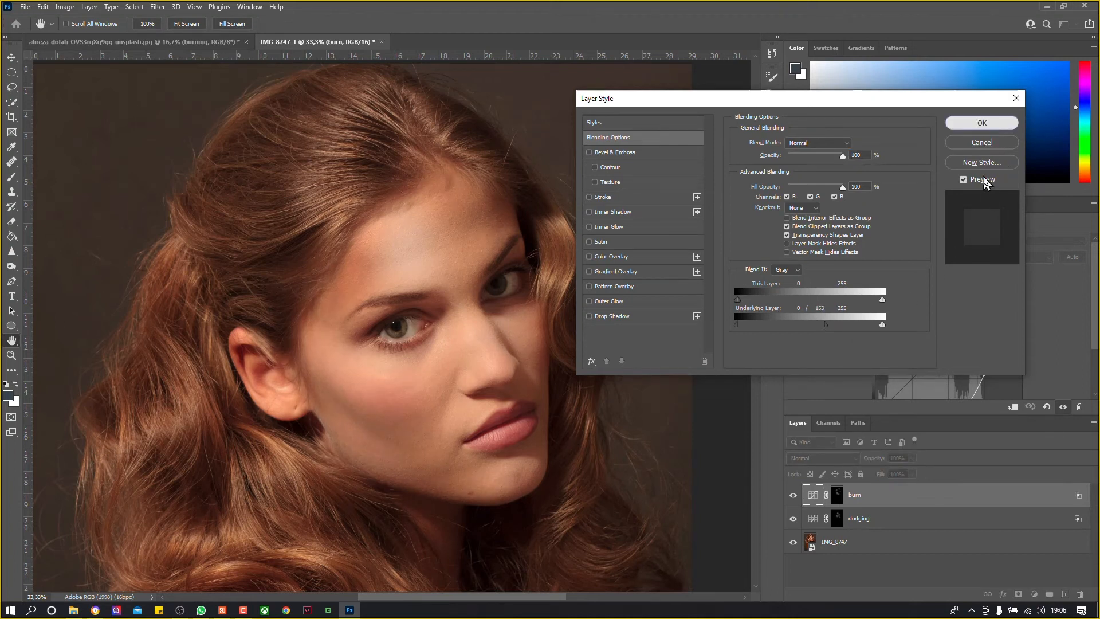
click(982, 123)
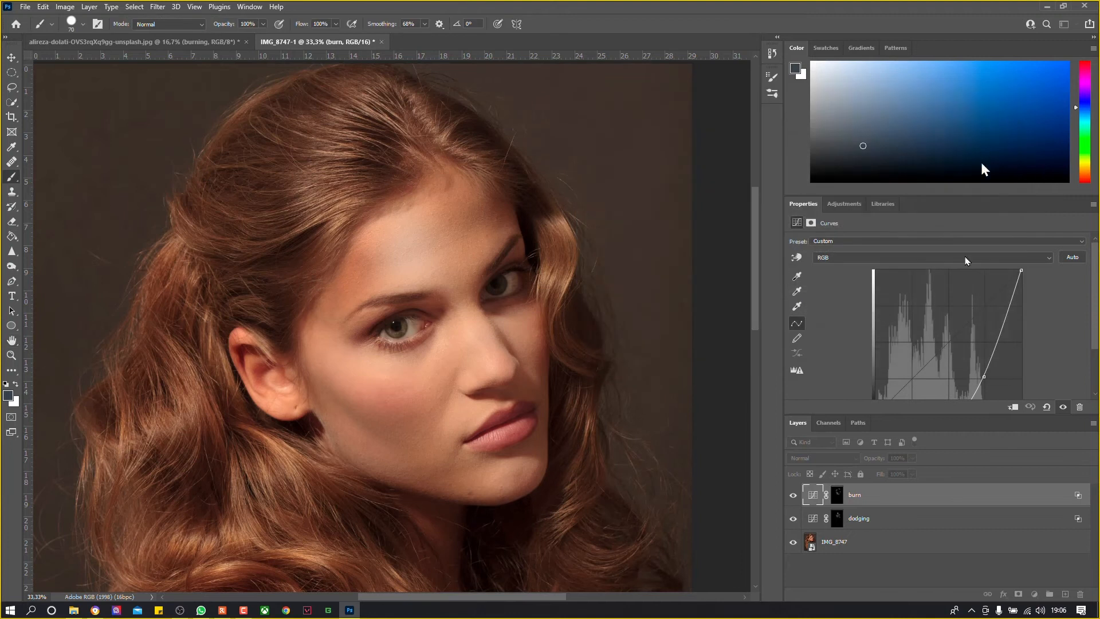
Step: Group the burn and dodging layers and toggle the group's visibility to compare the portrait before and after contouring
shift+click(886, 525)
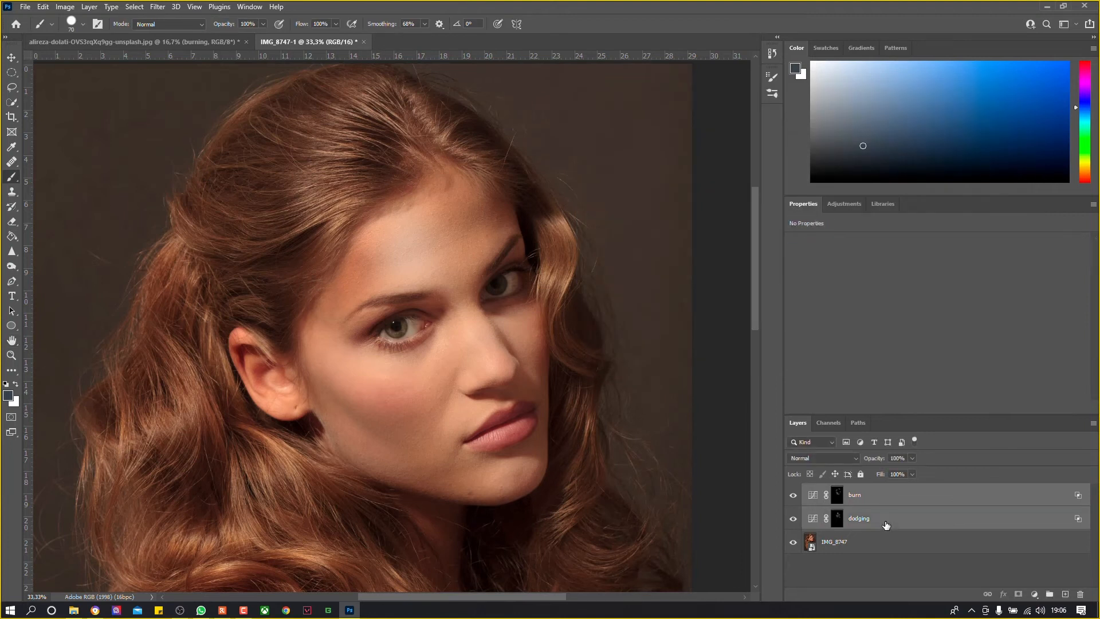
key(ctrl+g)
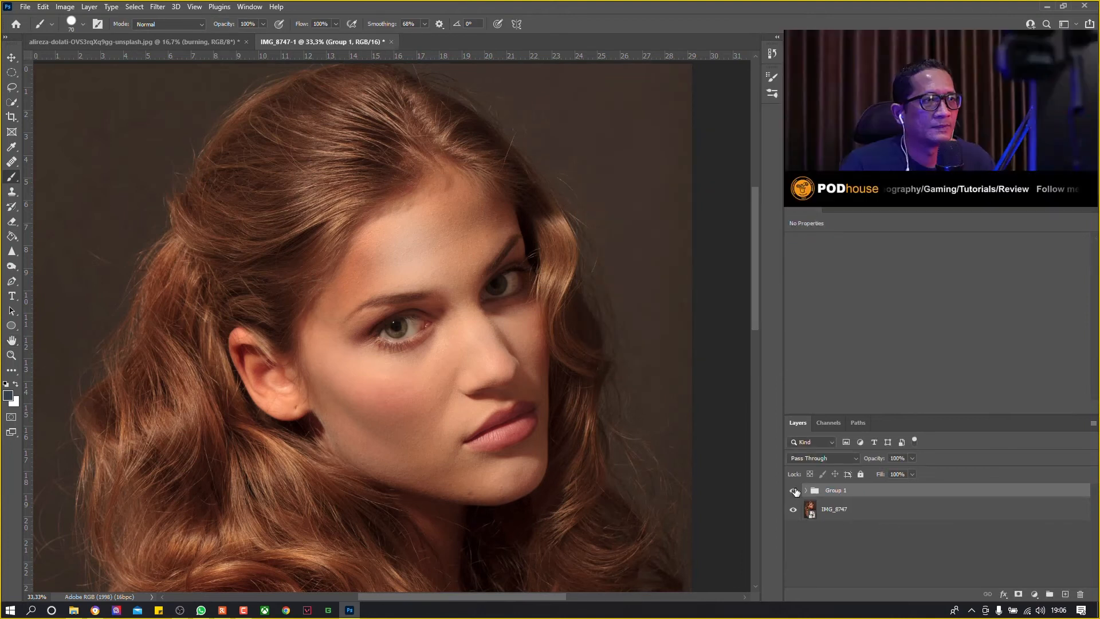
click(795, 490)
click(795, 490)
click(795, 491)
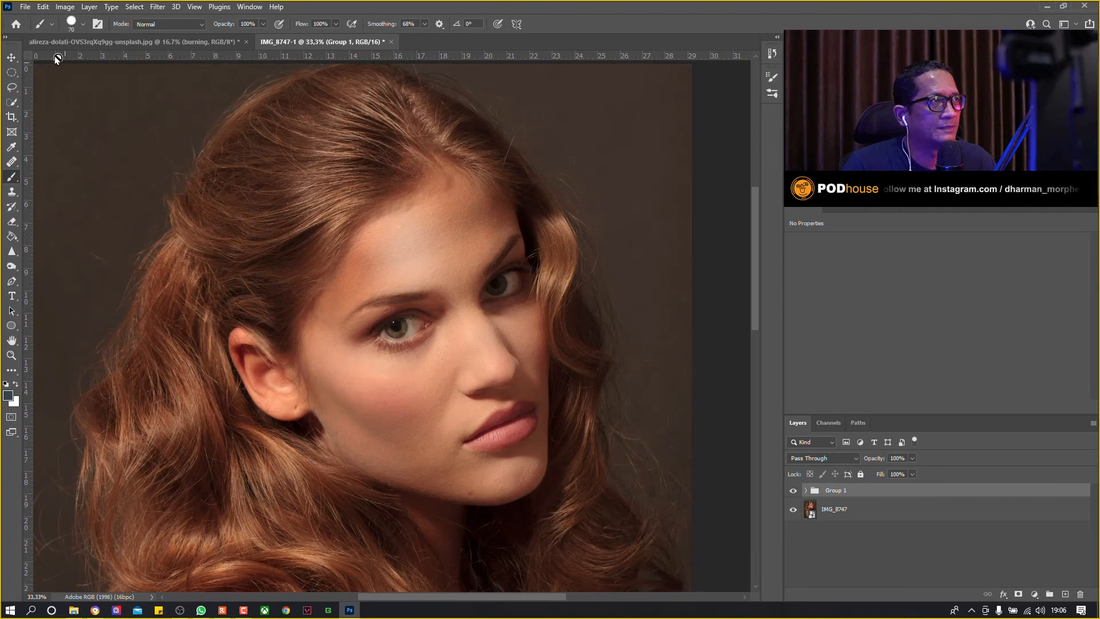
Step: Open the file supported layers 3.psd from the Supported Layers folder inside WORK FOLDER
click(26, 7)
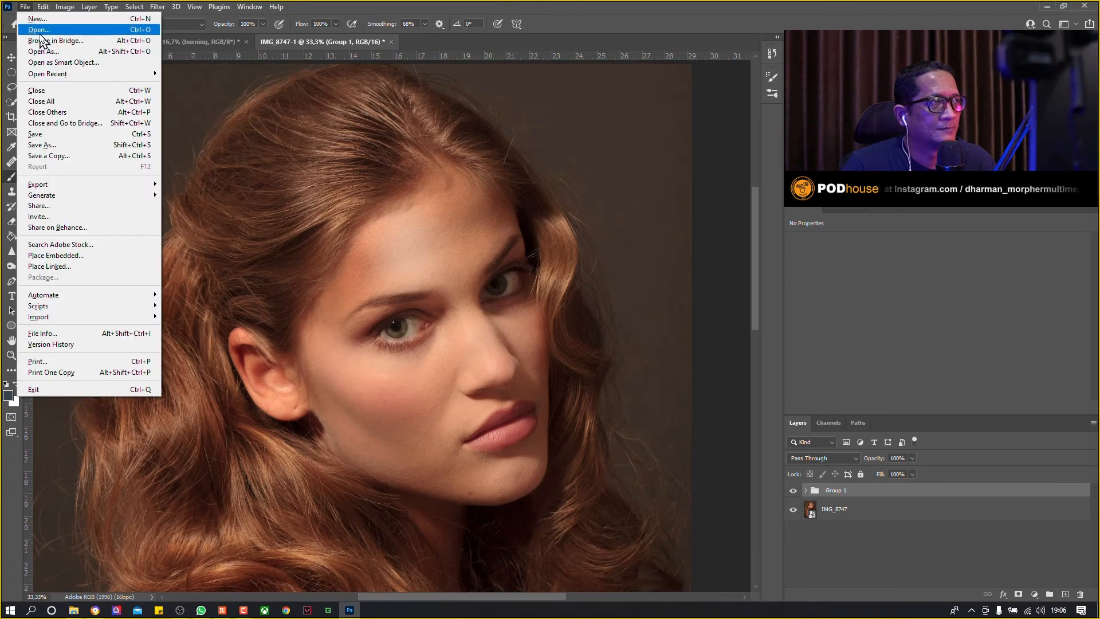
key(Escape)
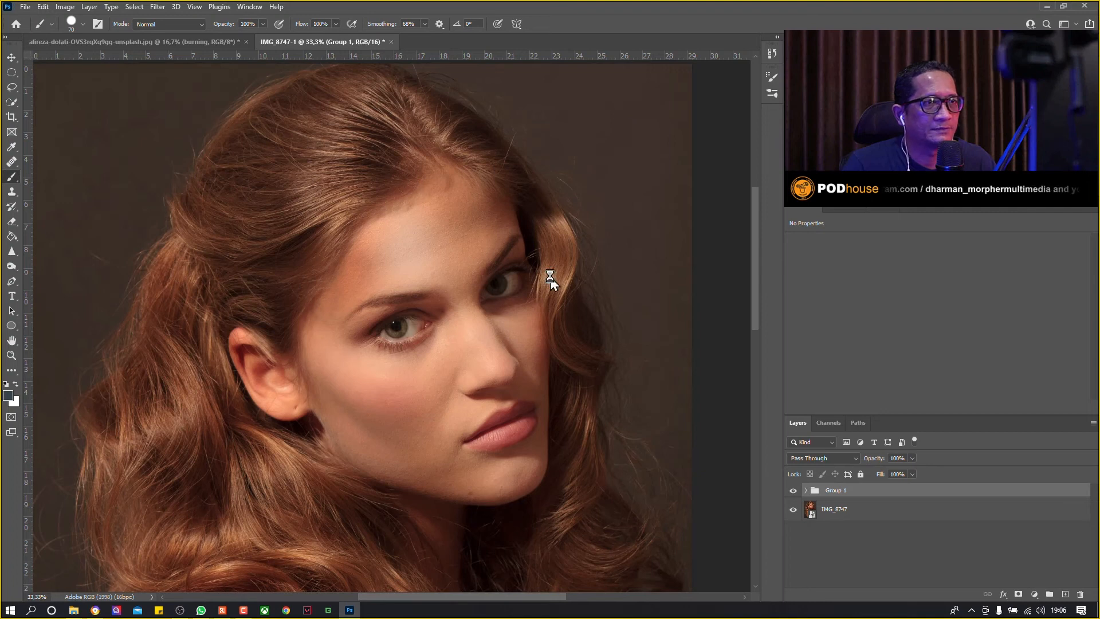
key(ctrl+o)
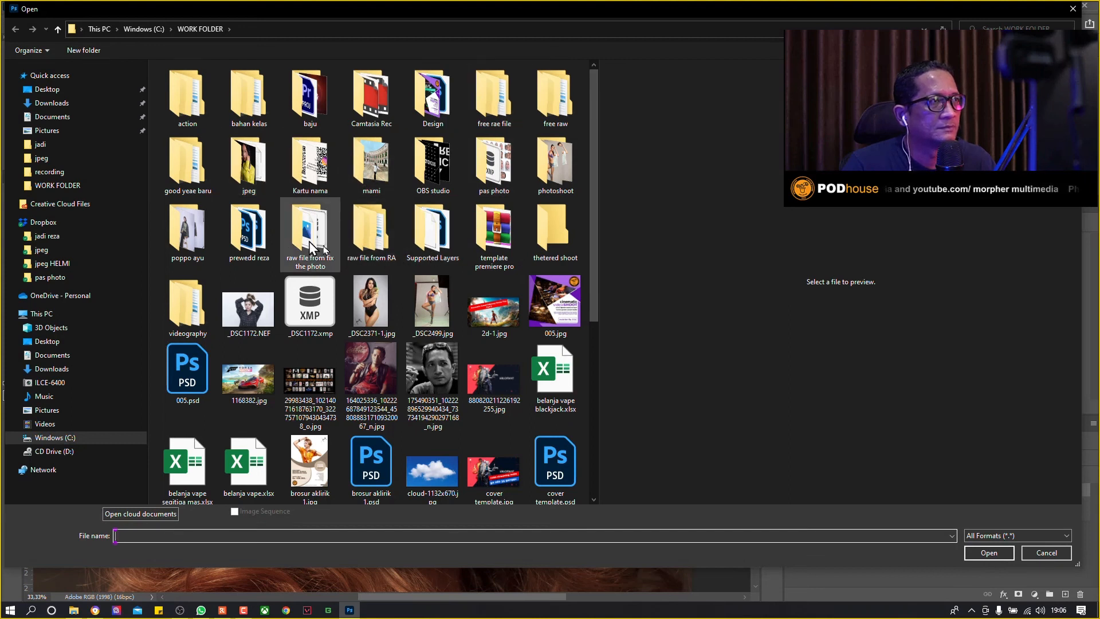
double_click(460, 254)
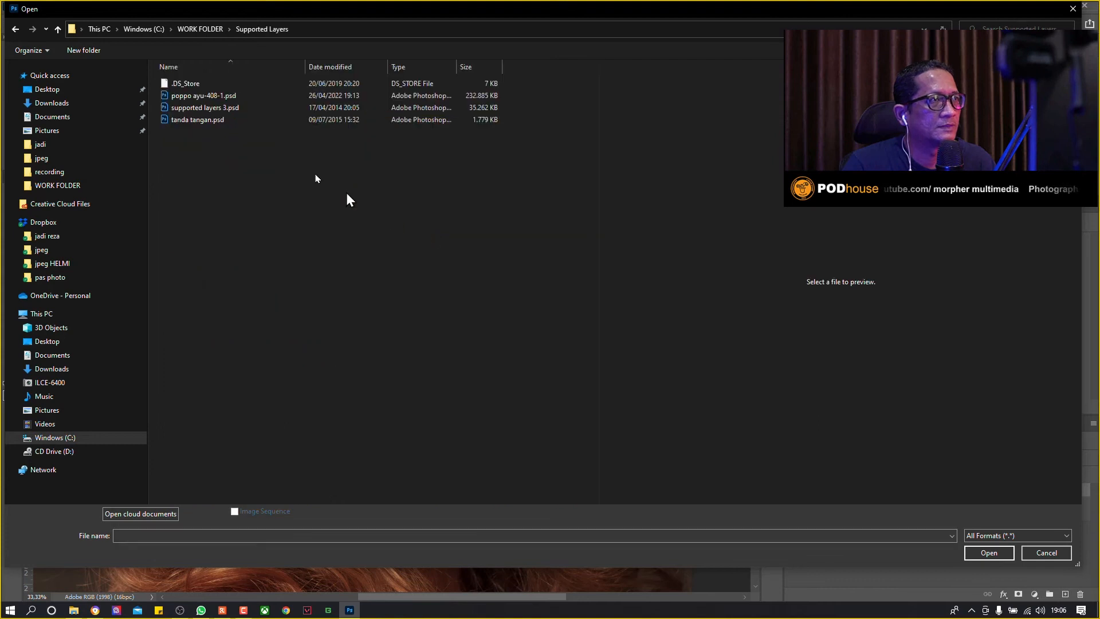
click(235, 115)
click(985, 557)
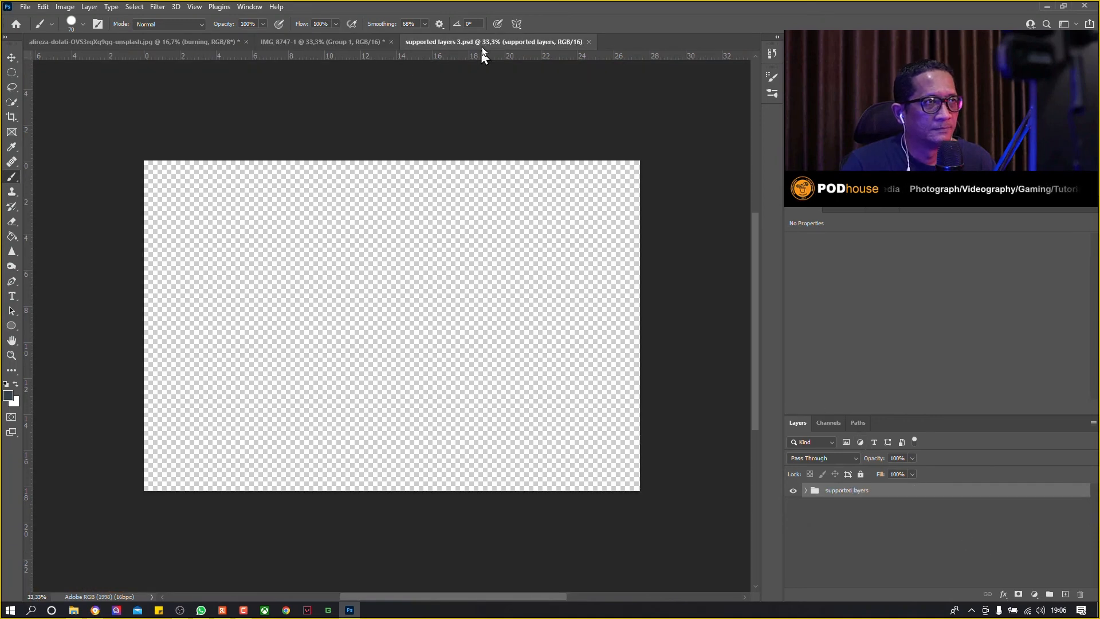
Step: Float the supported layers 3.psd window, copy its supported layers group into the IMG_8747-1 document and close the source file
drag(484, 49, 217, 468)
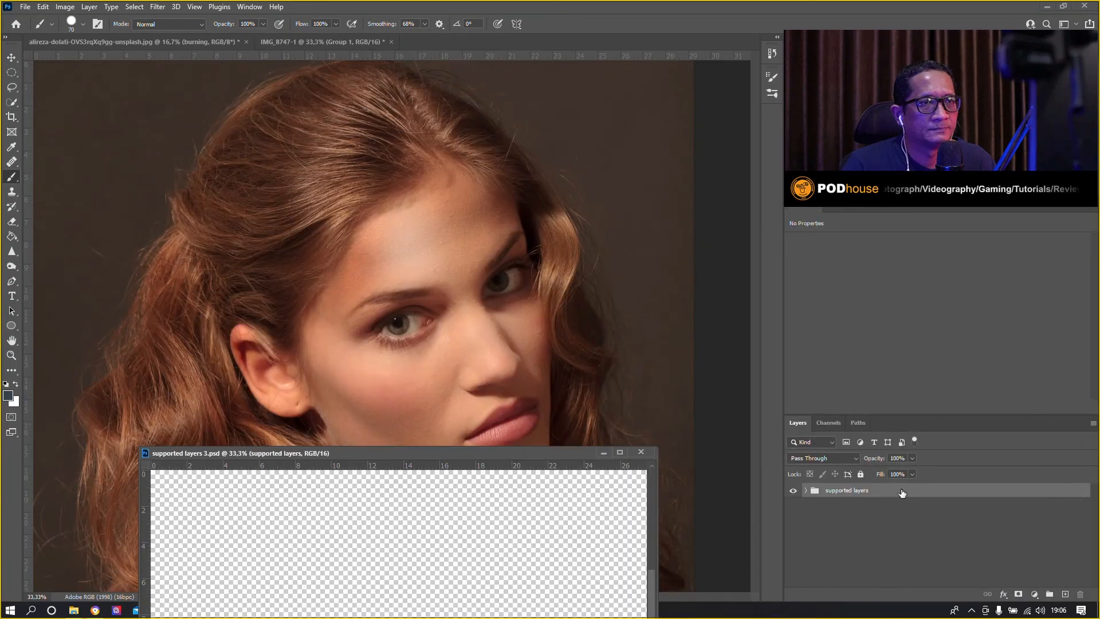
drag(855, 492, 535, 327)
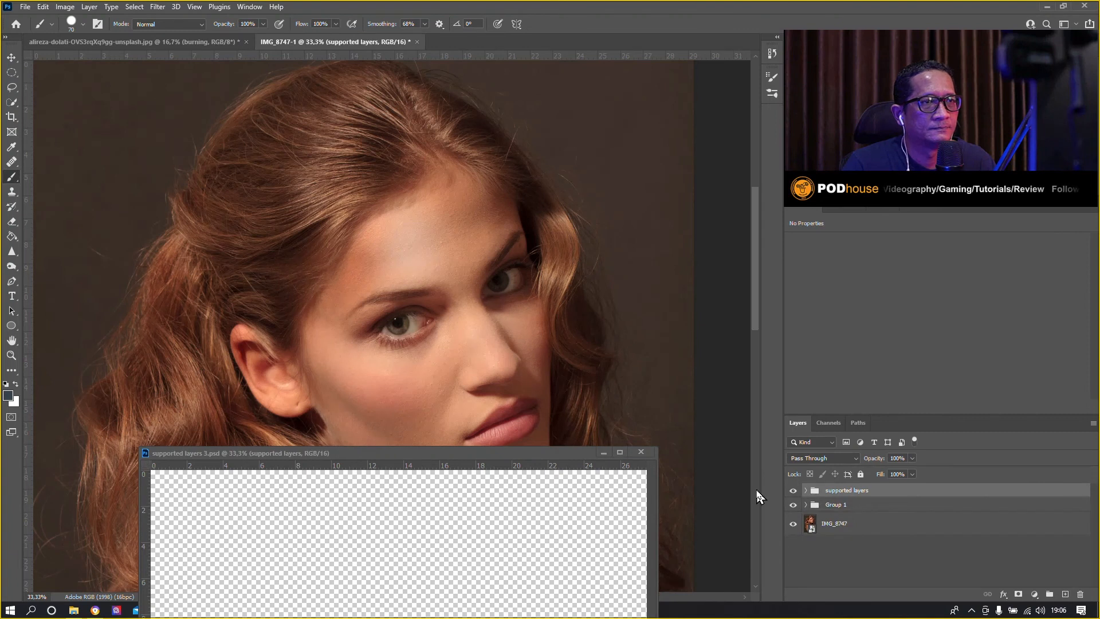
click(641, 453)
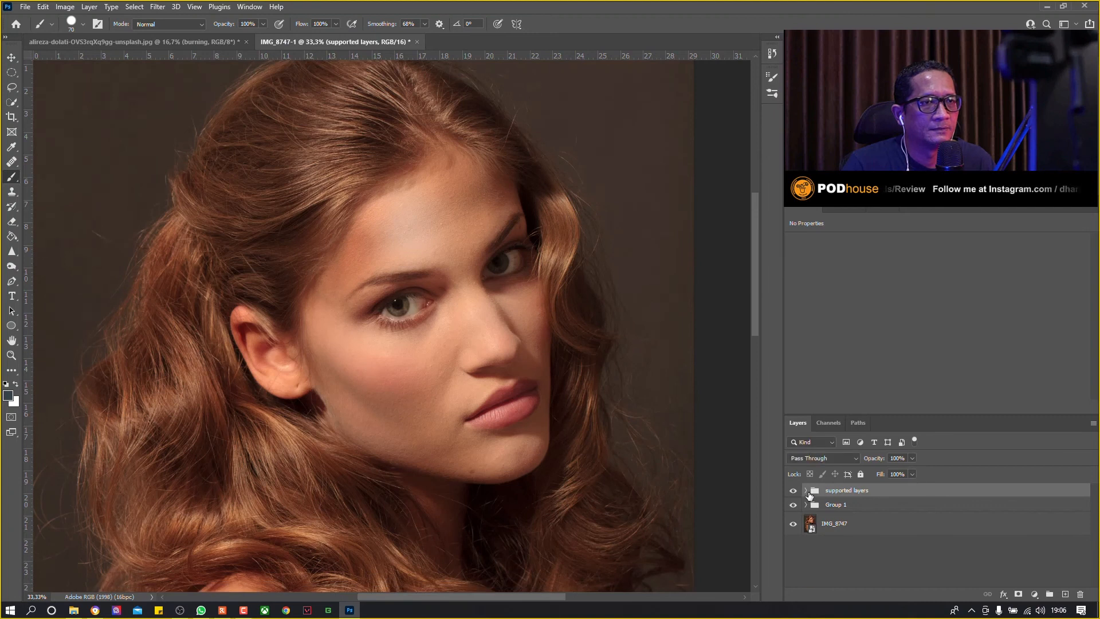
Step: Show the saturation group inside supported layers and repeatedly toggle Group 1's visibility to examine the contouring's highlights and shadows in grayscale
click(807, 491)
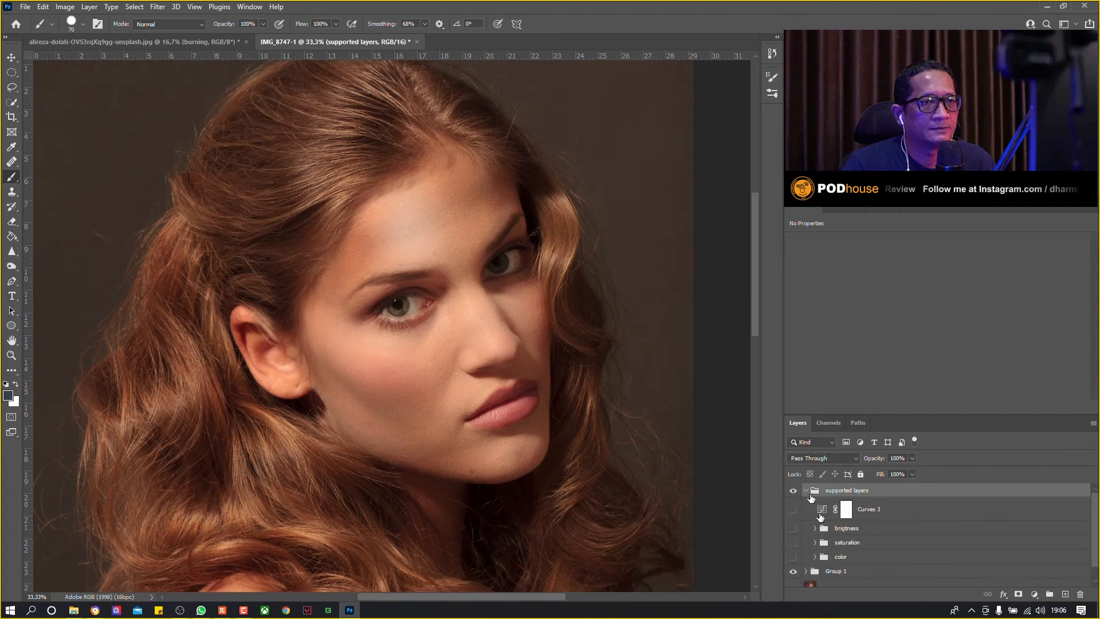
click(794, 553)
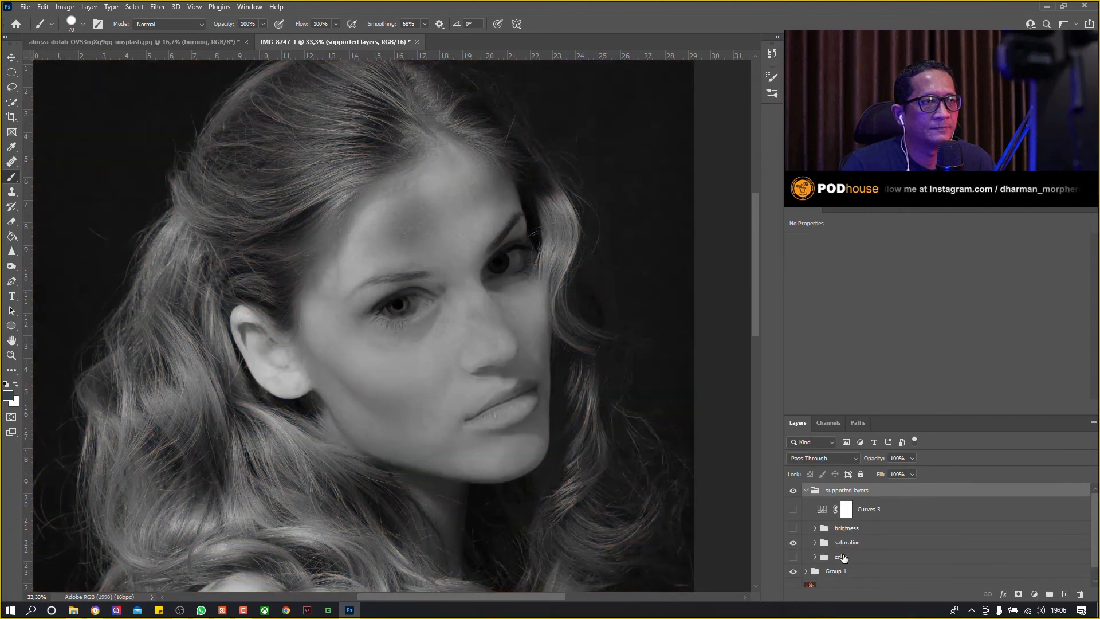
click(794, 573)
click(793, 573)
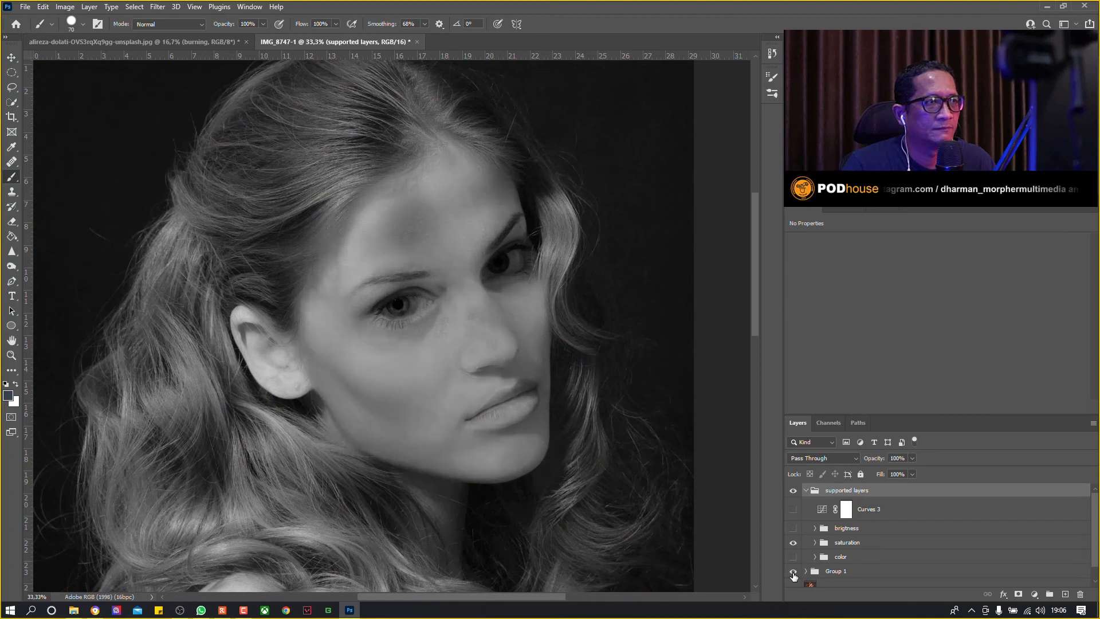
click(793, 573)
click(793, 573)
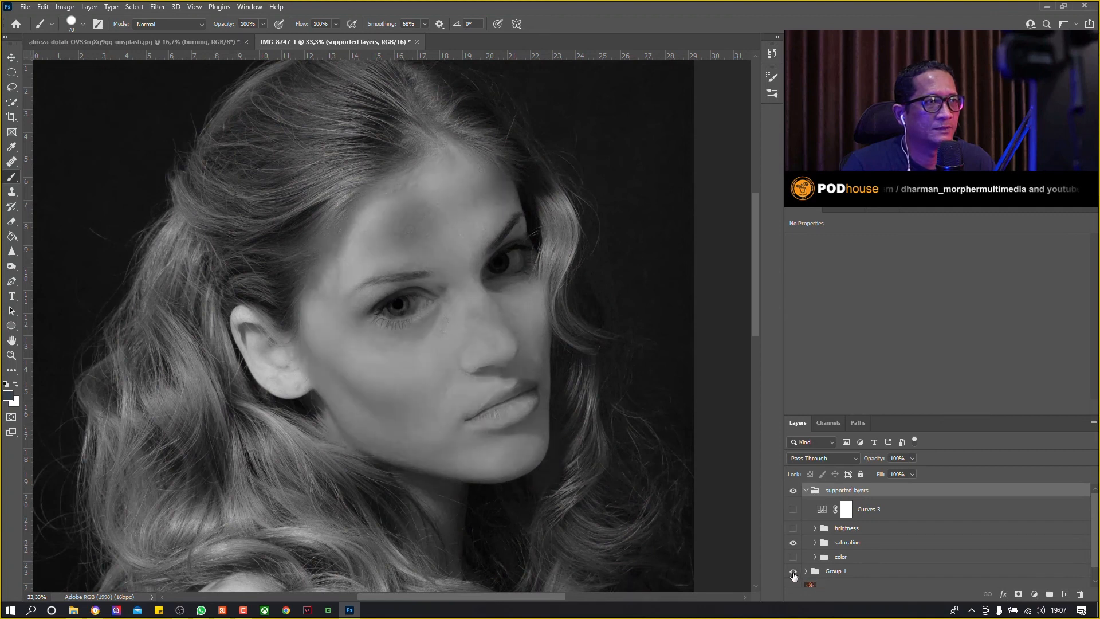
click(794, 573)
click(793, 573)
click(793, 573)
click(793, 573)
click(794, 573)
click(794, 573)
click(794, 573)
click(793, 573)
click(793, 571)
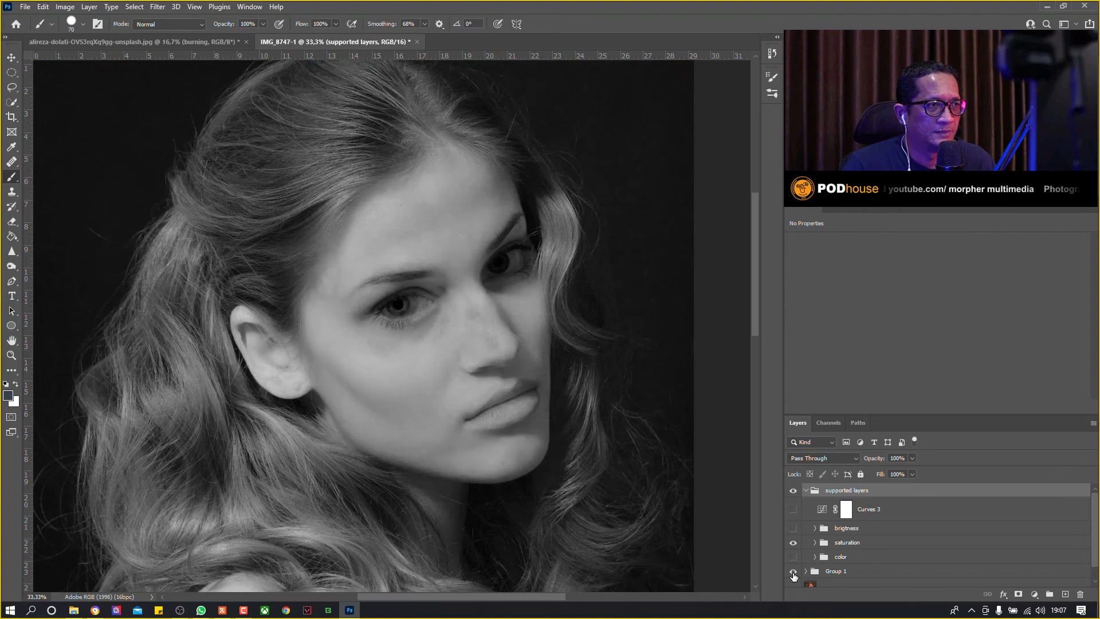
click(794, 572)
click(794, 573)
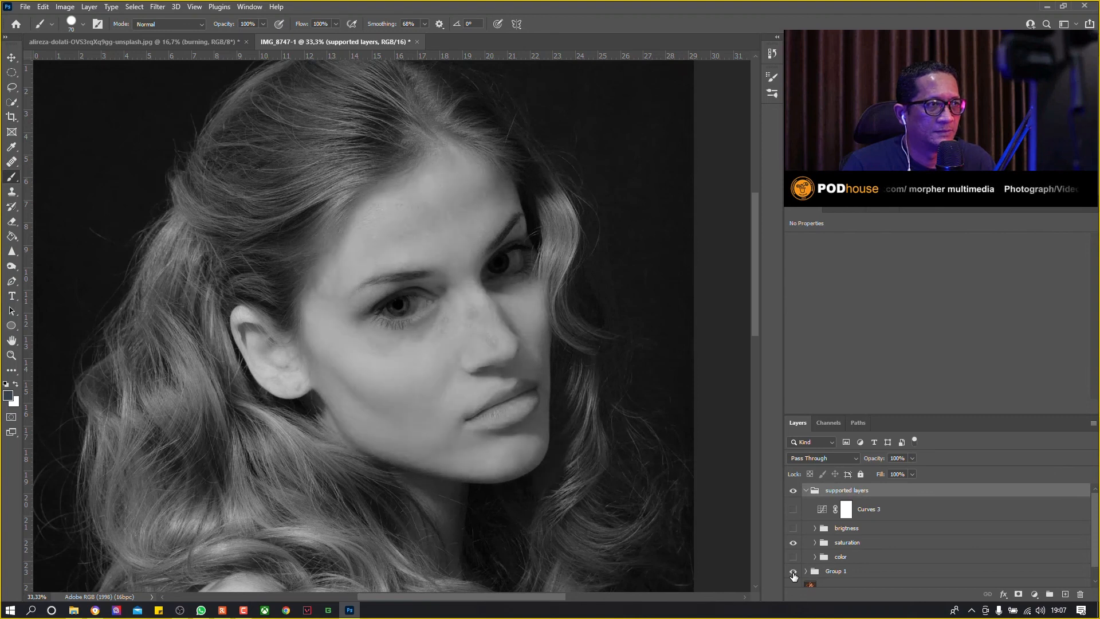
click(794, 572)
click(793, 571)
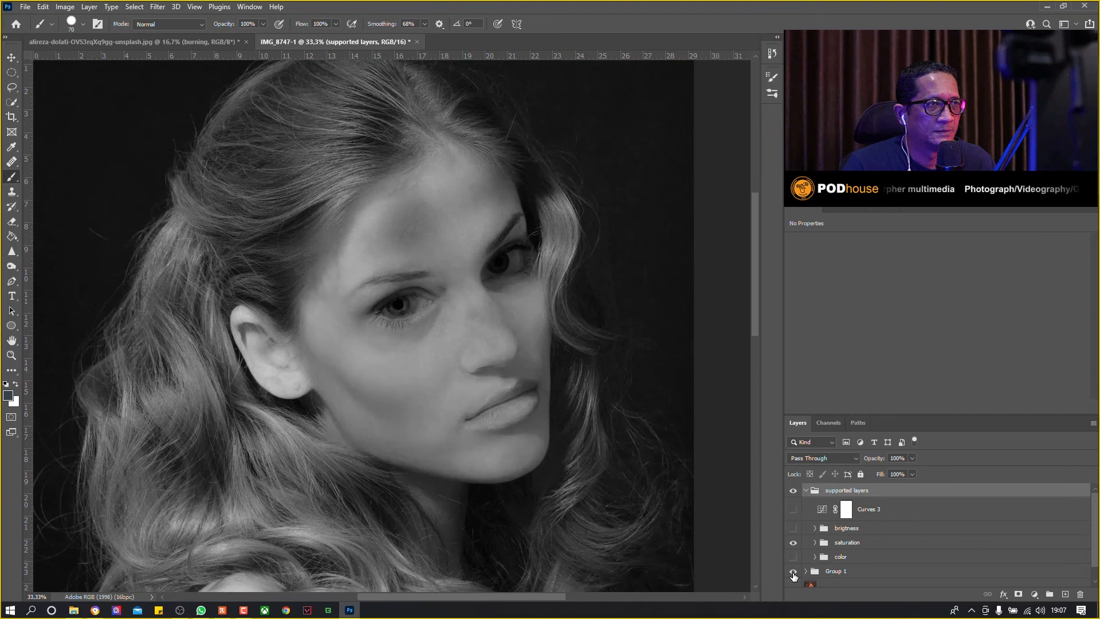
click(793, 571)
click(794, 572)
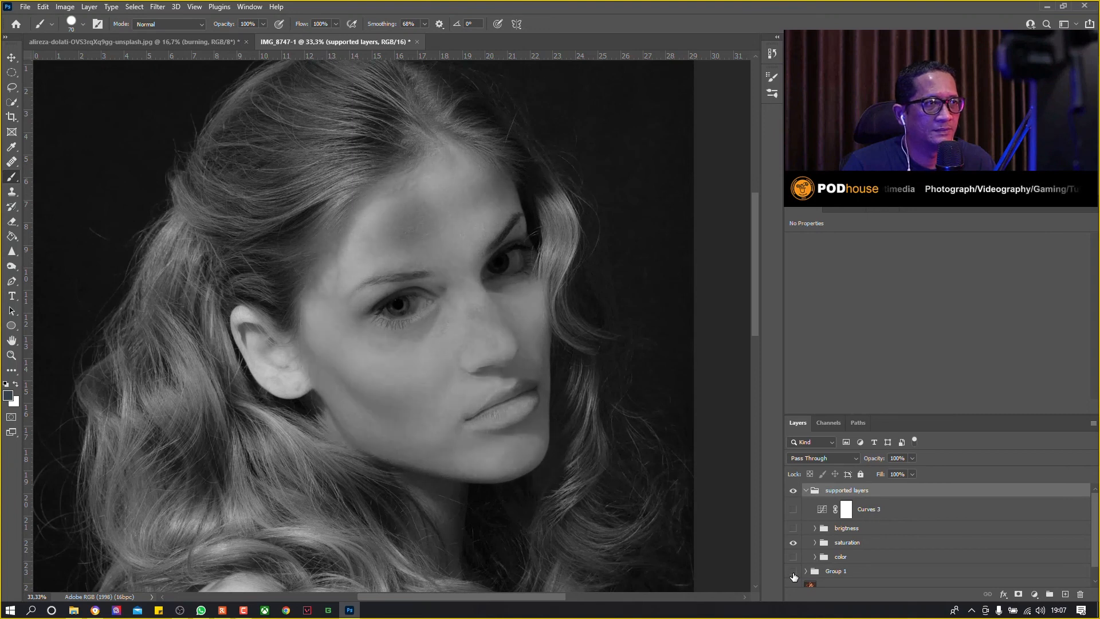
click(793, 573)
click(794, 572)
click(793, 572)
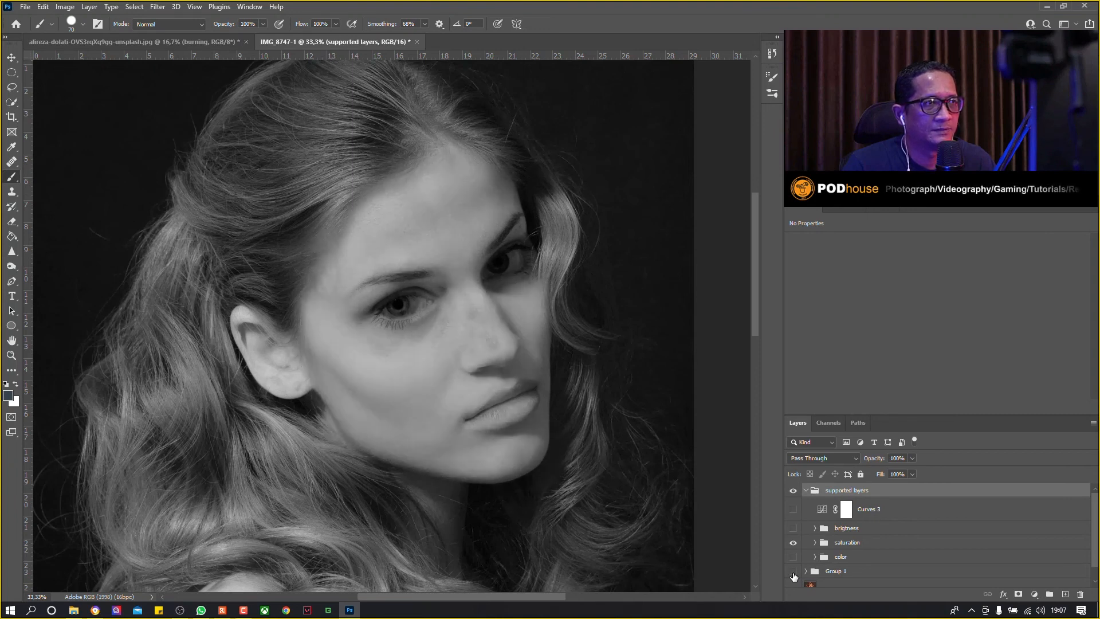
click(794, 572)
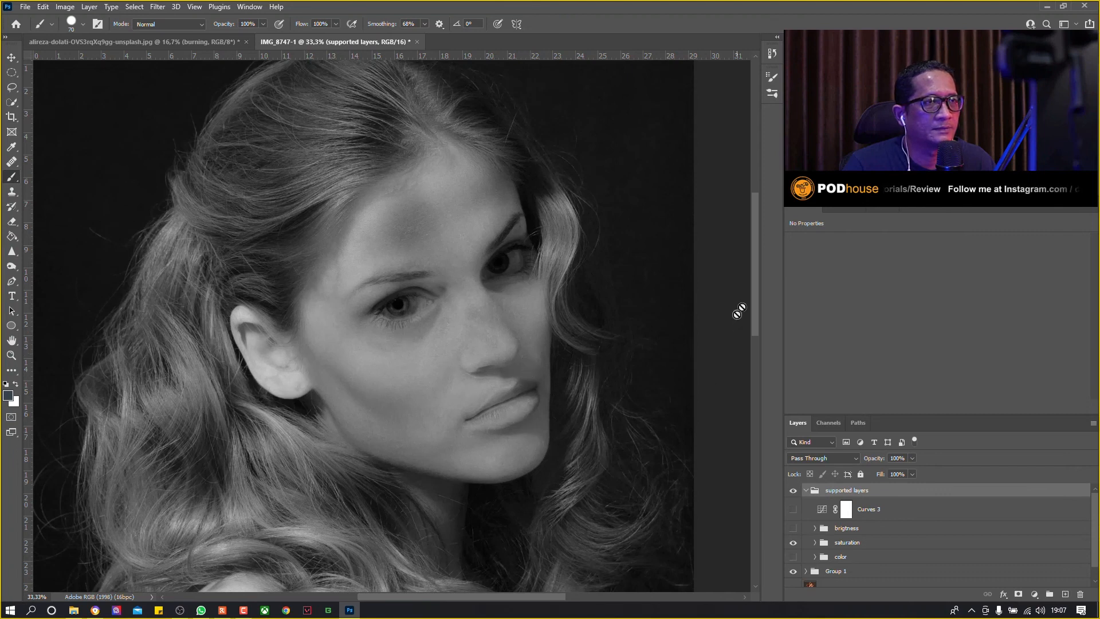
drag(755, 307, 753, 435)
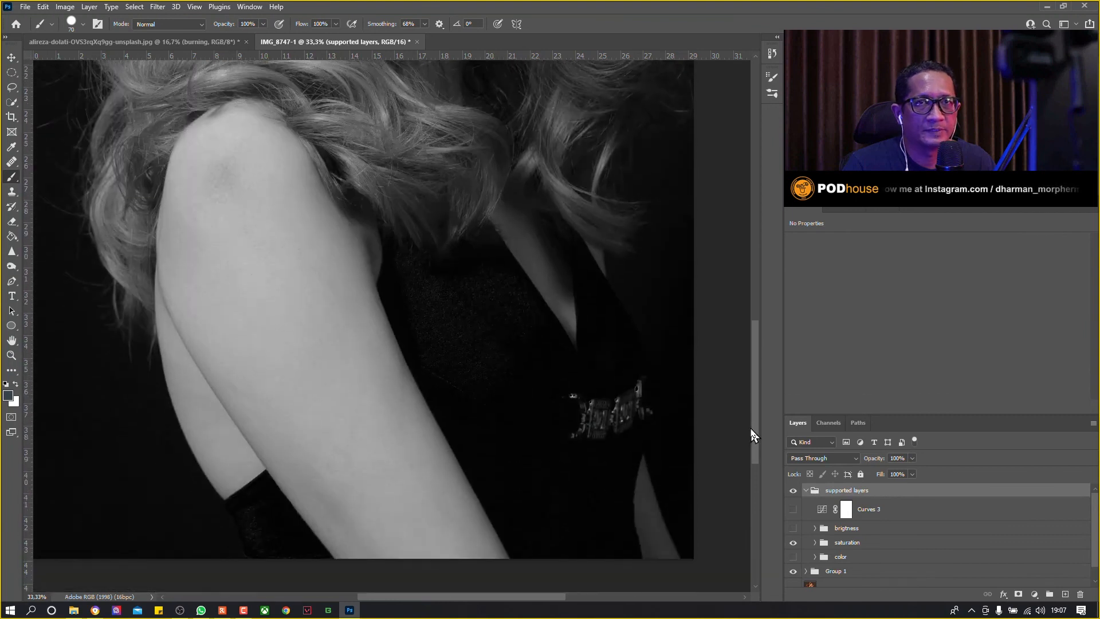
drag(754, 415, 756, 307)
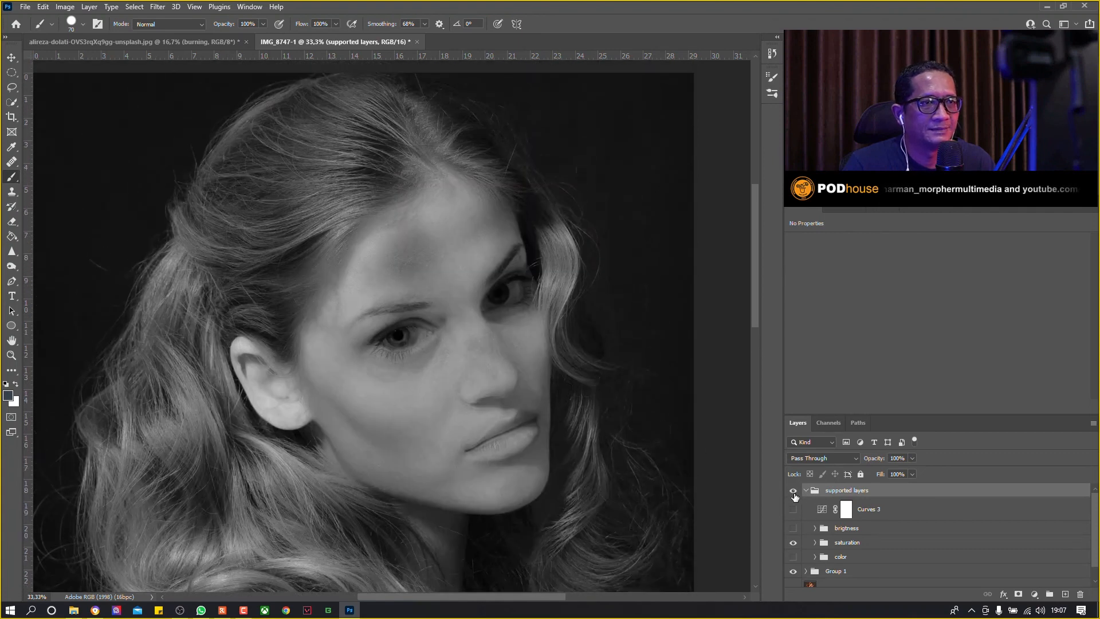
Step: Hide the supported layers group and toggle Group 1's visibility to compare the contouring in full color
click(793, 491)
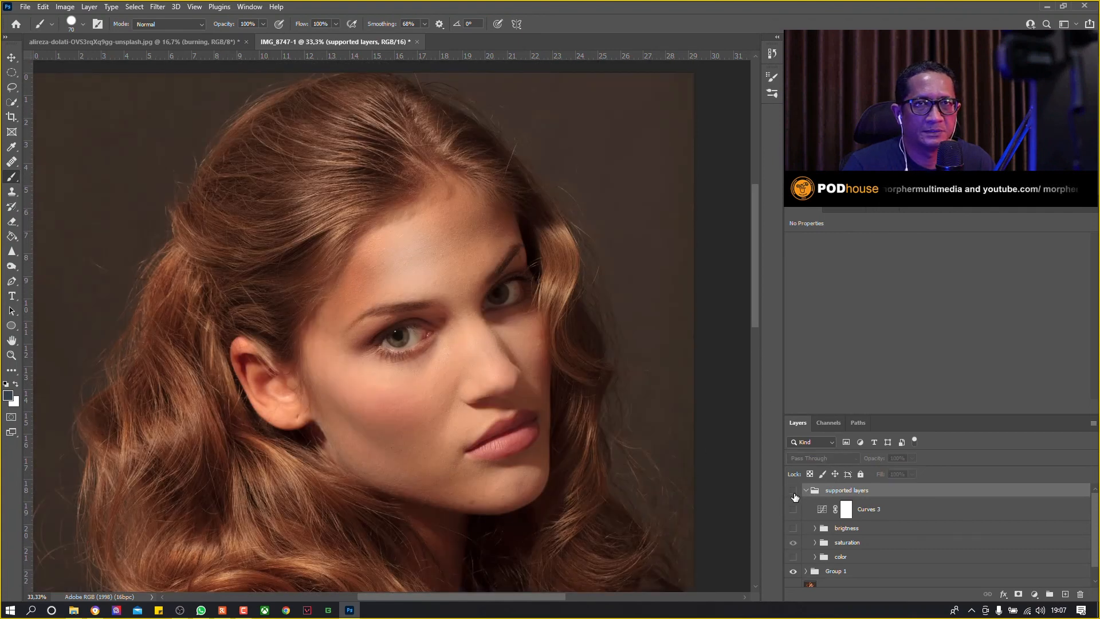
click(794, 571)
click(794, 572)
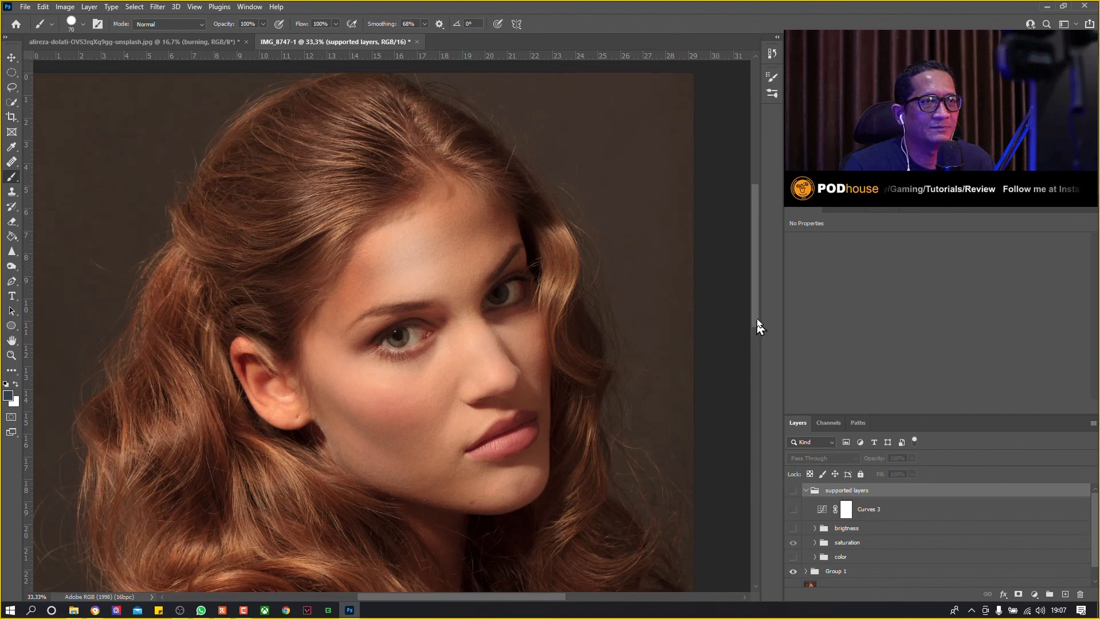
scroll(757, 327, down, 3)
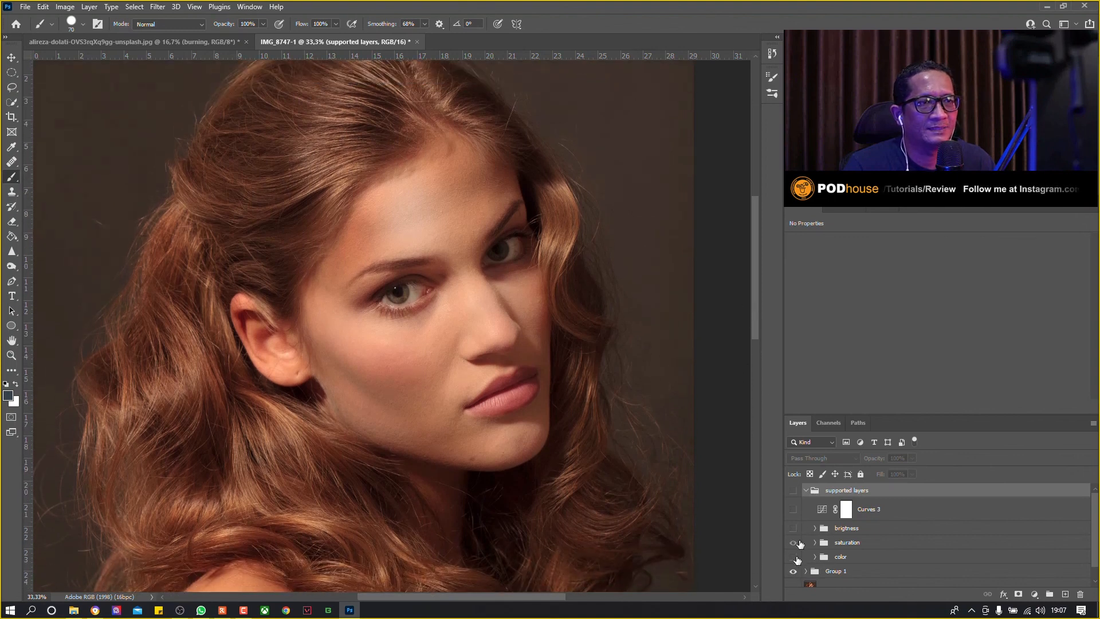
Step: Switch Group 1 off and on twice to recheck the face with and without the contouring
click(793, 576)
click(793, 574)
click(793, 575)
click(793, 575)
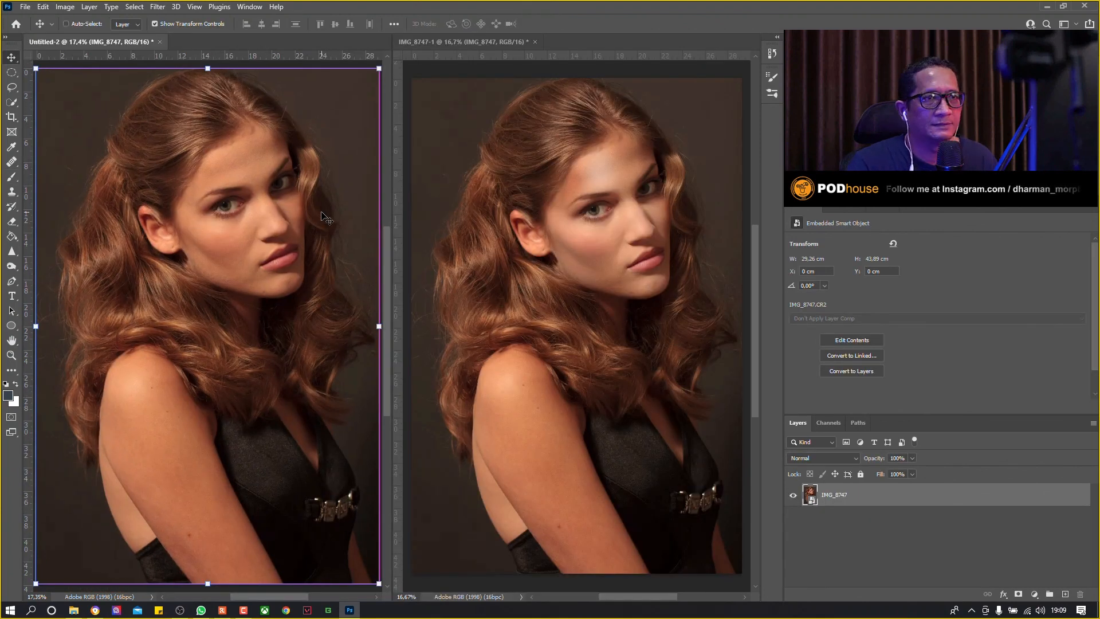
Step: Activate the IMG_8747-1 document beside the original portrait and toggle Group 1's visibility to compare the full-strength contouring
click(476, 67)
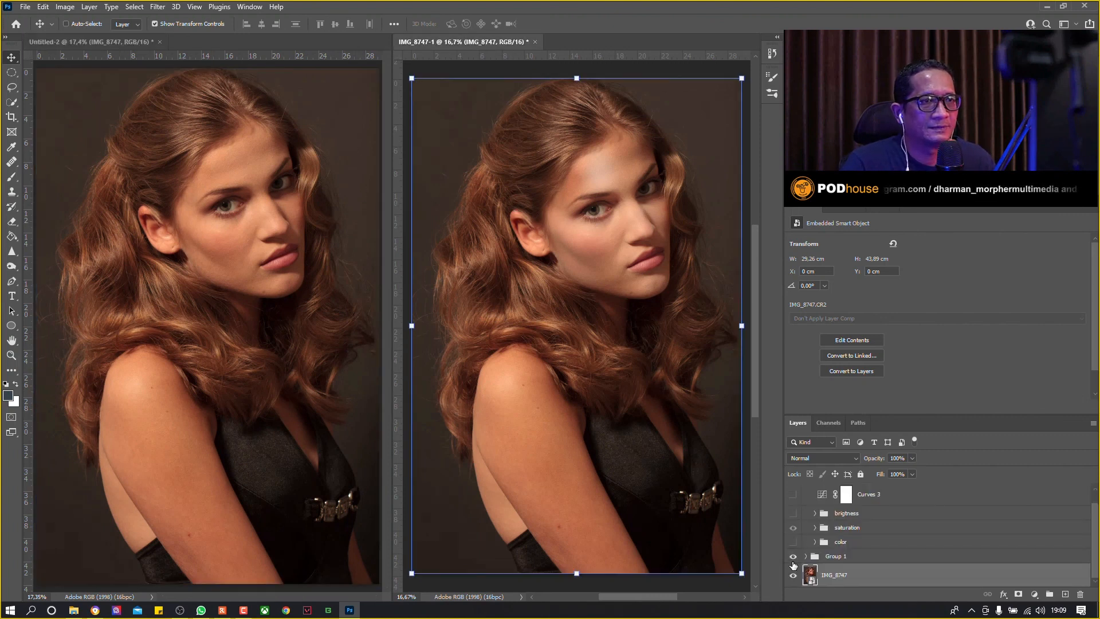
click(793, 558)
click(793, 558)
Step: Reduce the opacity of Group 1 in IMG_8747-1 to 67% to soften the contouring
click(857, 561)
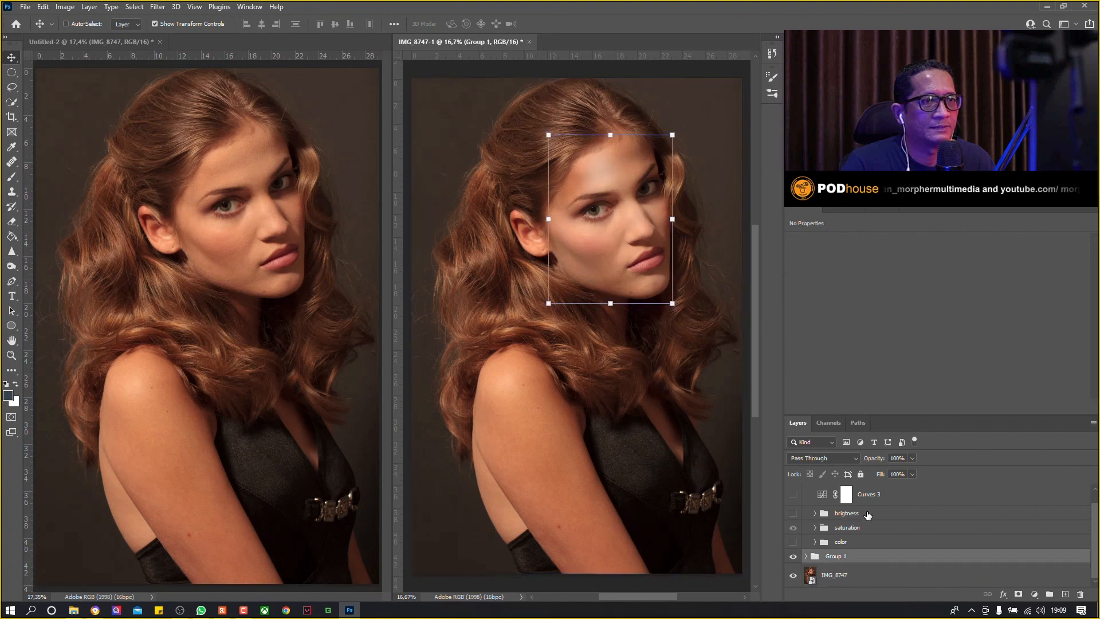
click(912, 458)
drag(914, 472, 899, 473)
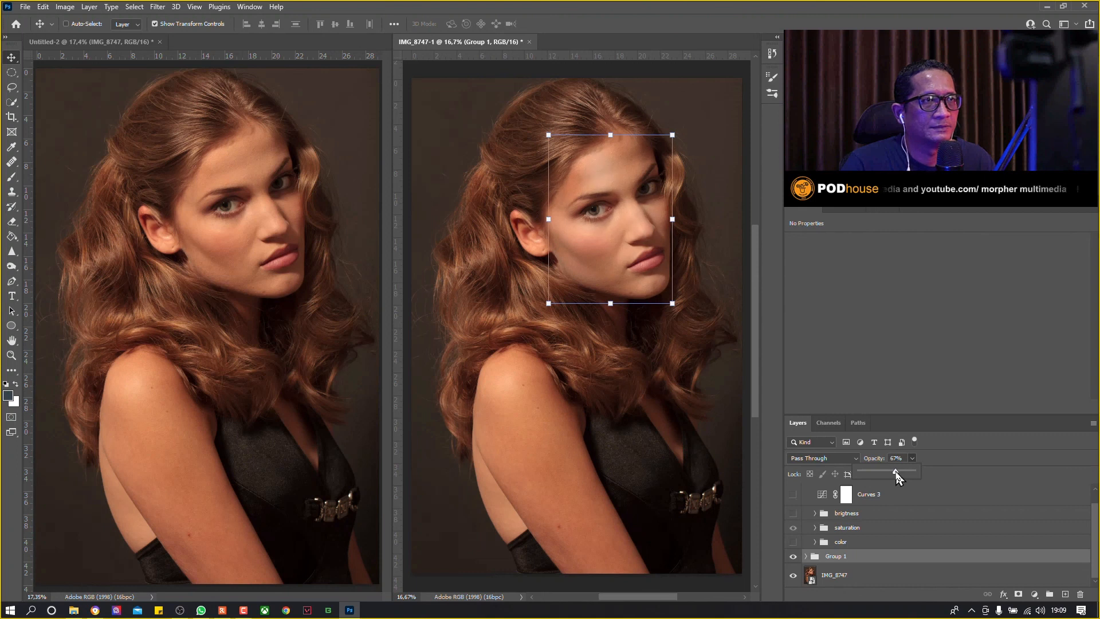
Step: Toggle Group 1's visibility twice to compare the softened contouring with the unedited face, leaving the group shown
click(793, 557)
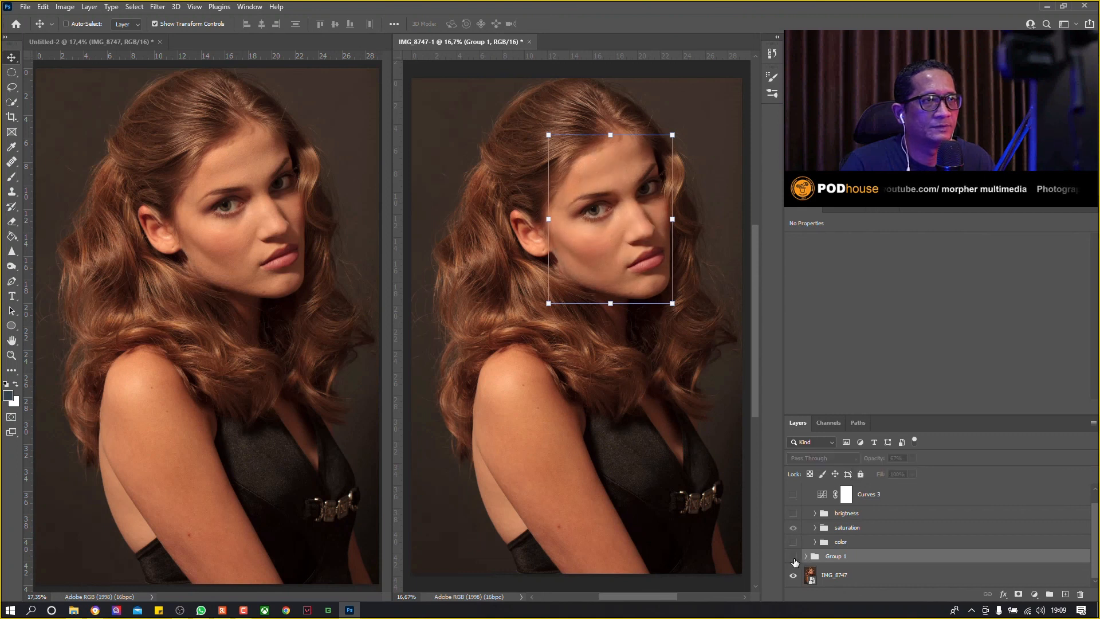
click(793, 557)
click(794, 557)
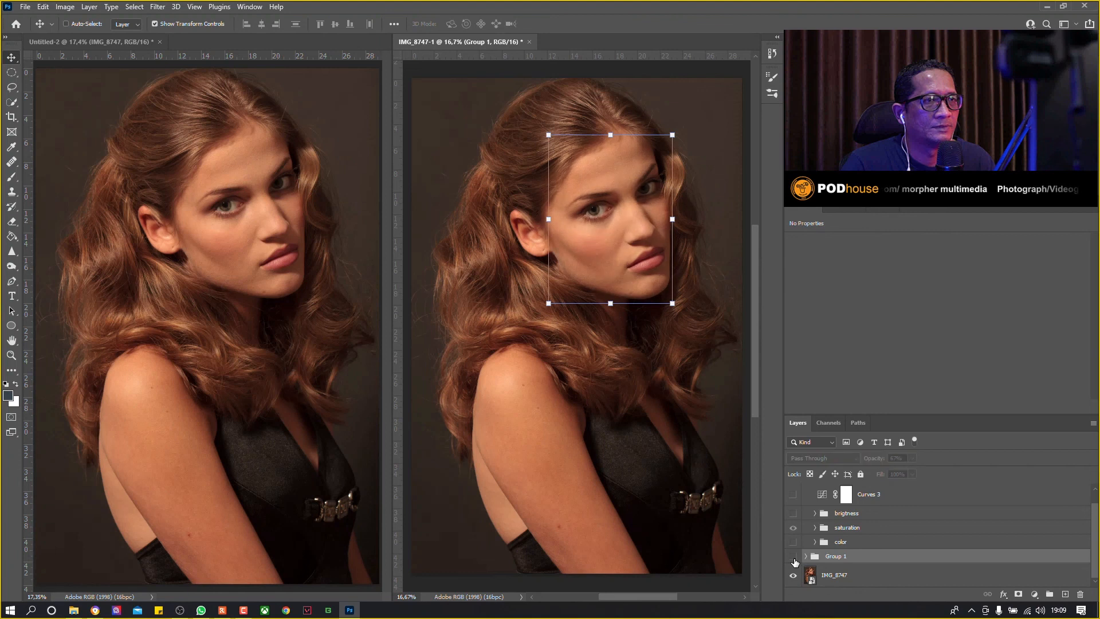
click(793, 558)
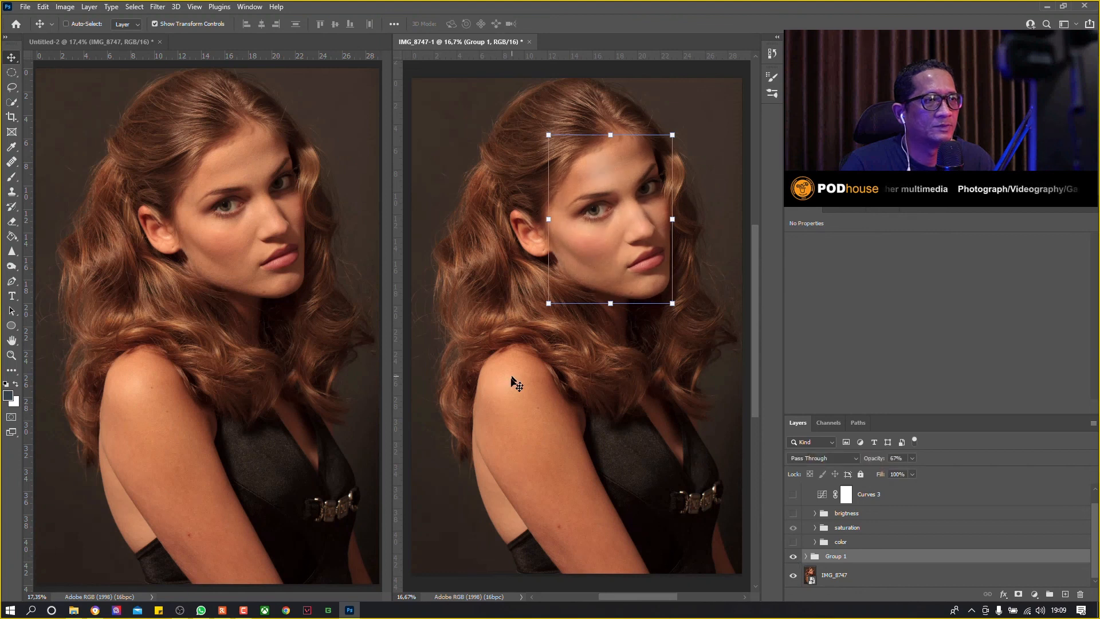